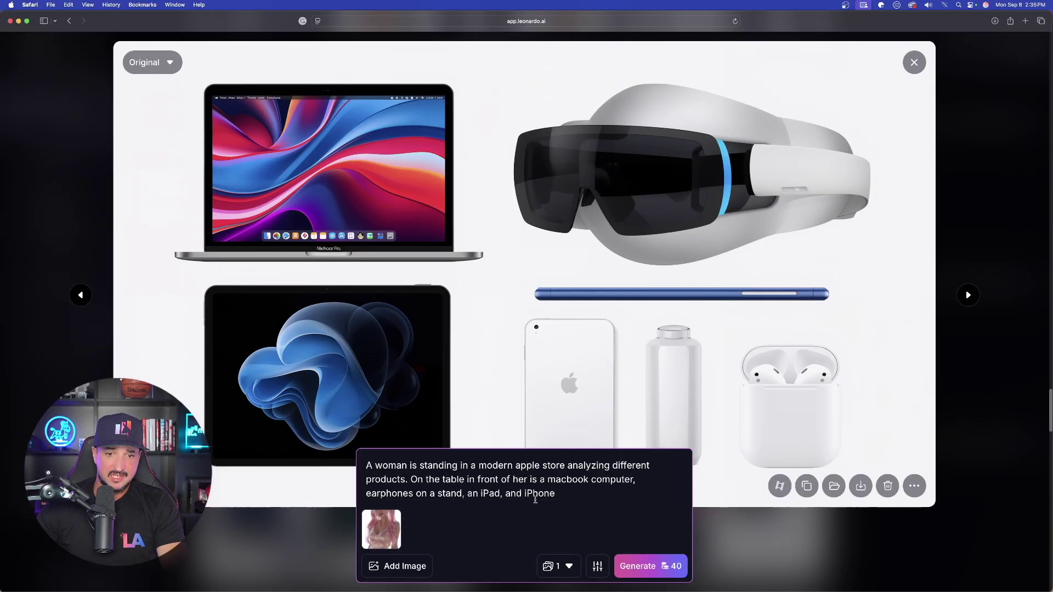
Generate the image of the woman analyzing products in a modern Apple store and open the new result from the feed
key(Return)
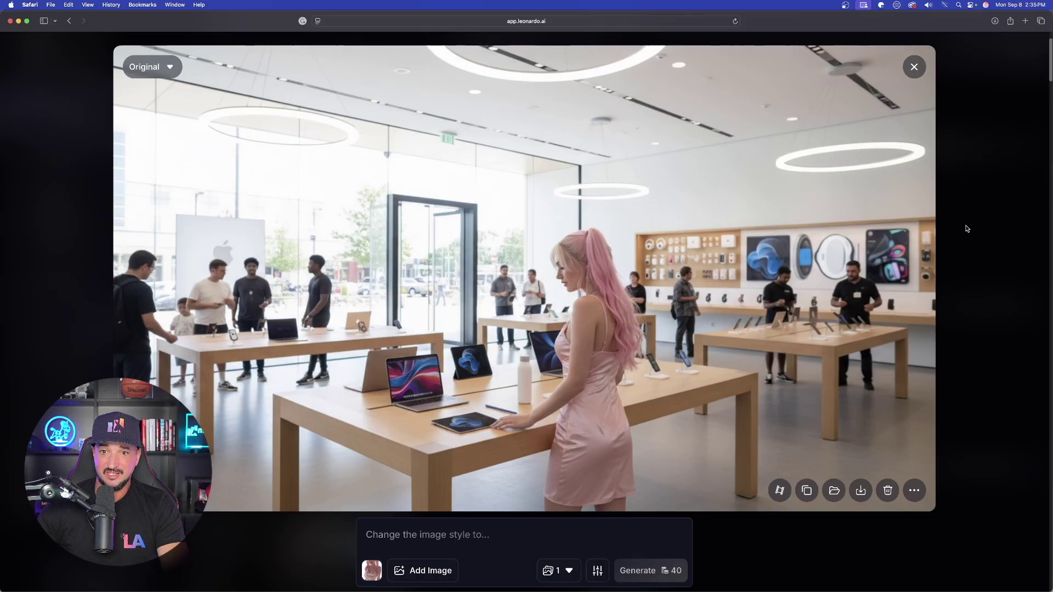
click(913, 68)
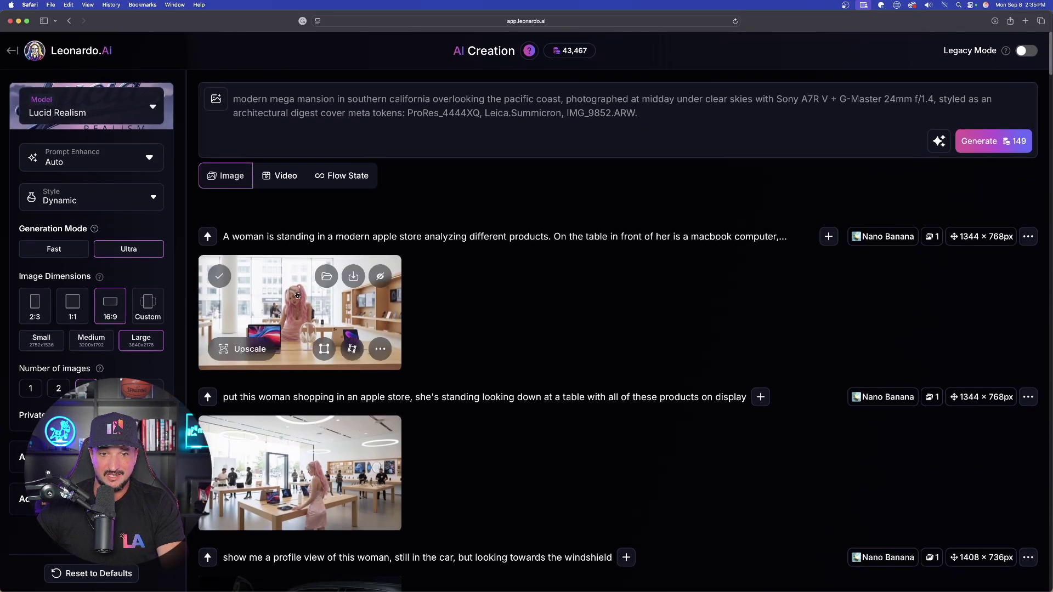
click(307, 313)
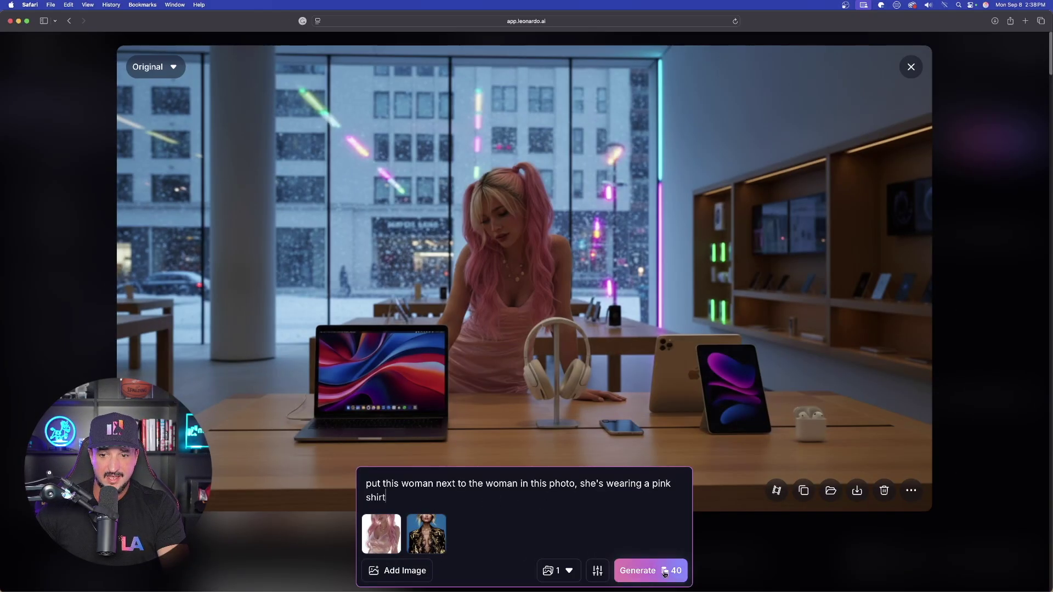
Generate the edit that puts a second woman in a pink shirt next to the woman in the photo, and open the newest result
click(638, 570)
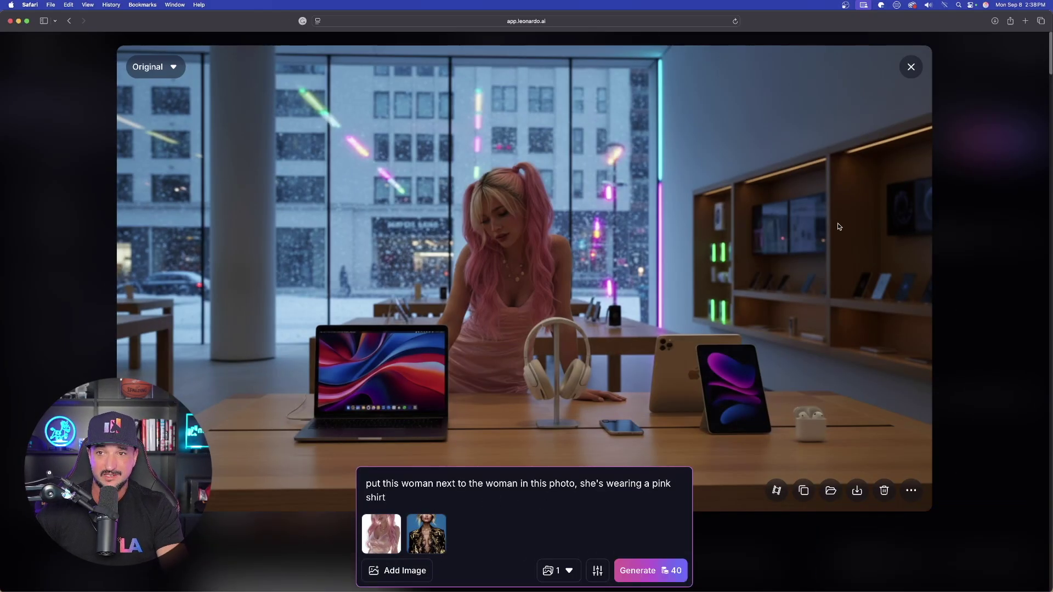
click(911, 67)
click(318, 309)
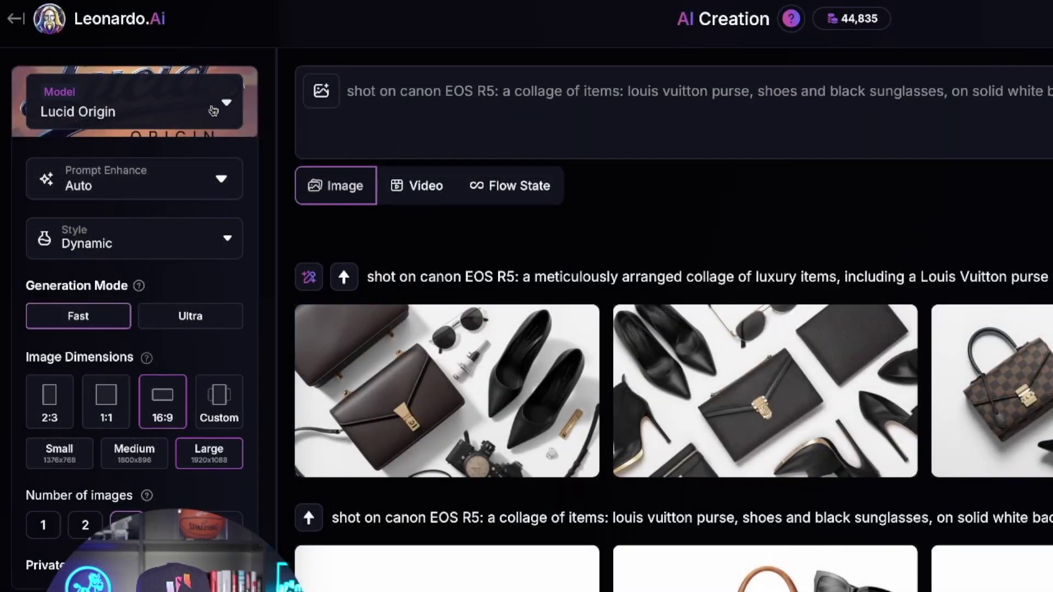
Choose Nano Banana as the image model and close the model list
click(214, 110)
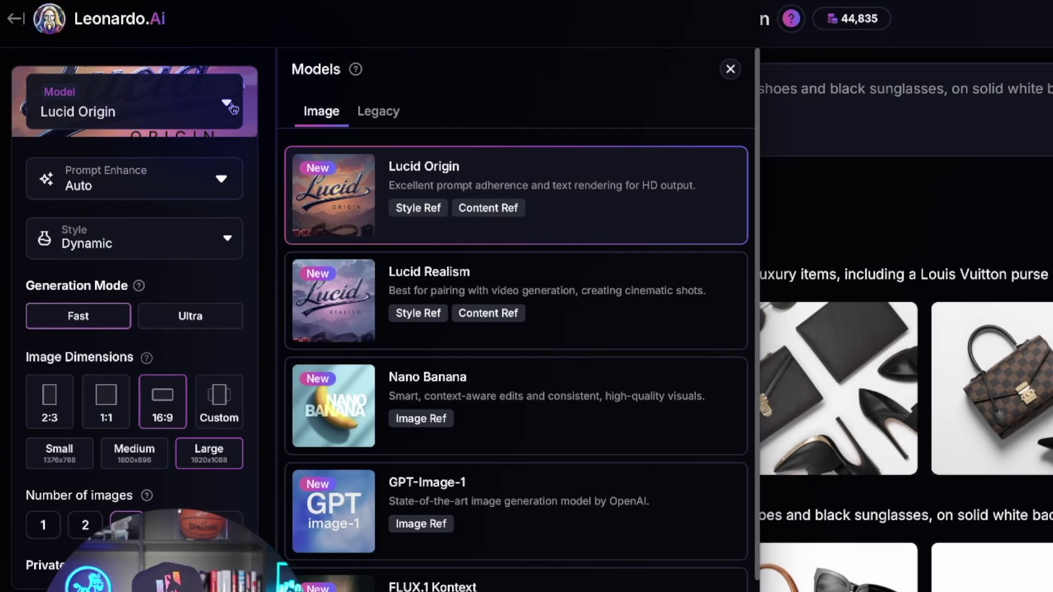
scroll(509, 373, down, 1)
scroll(493, 307, up, 2)
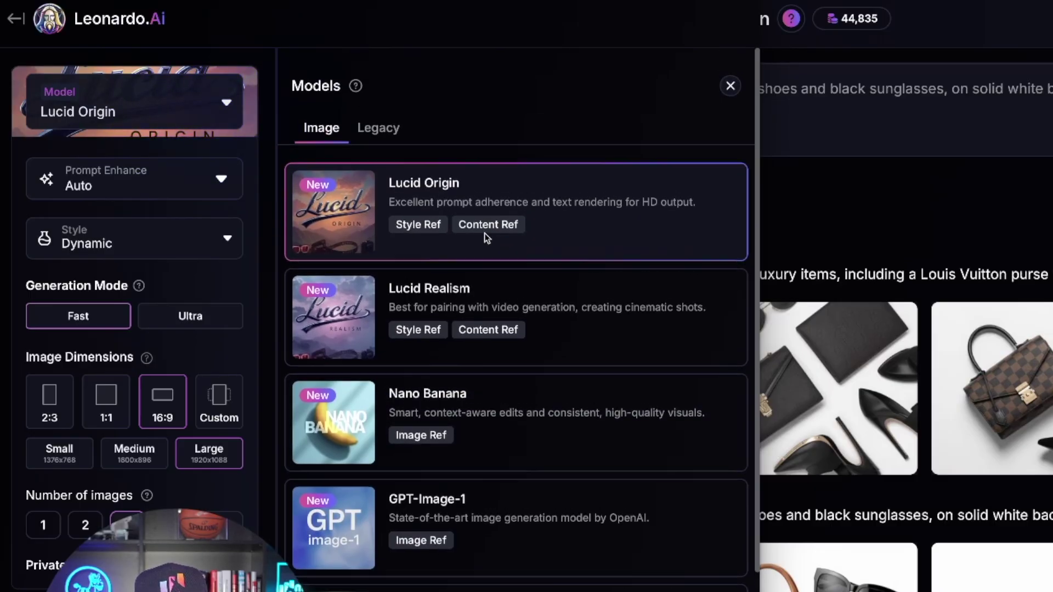
click(512, 406)
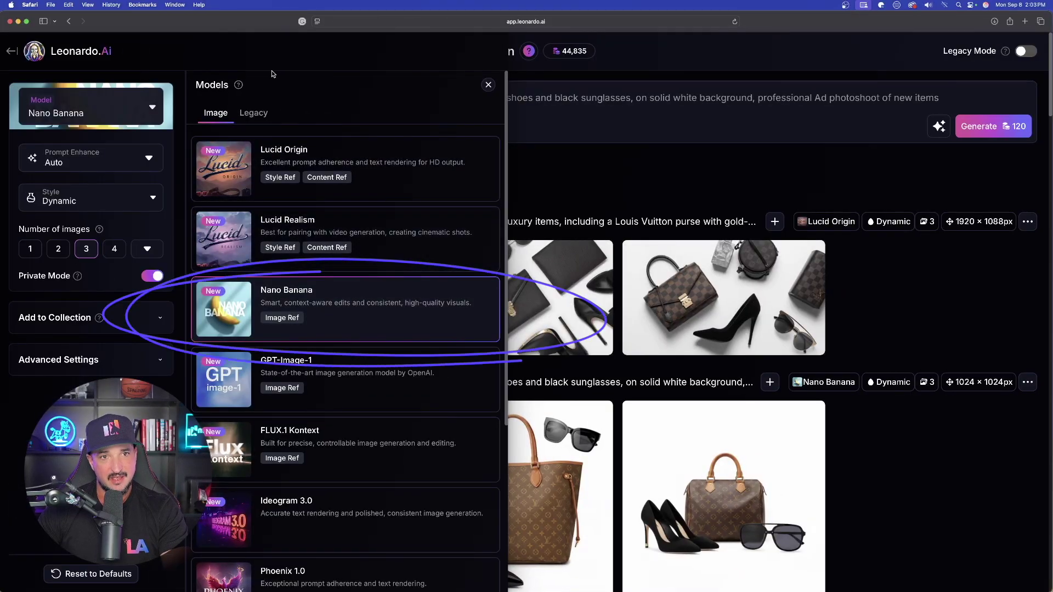
click(490, 86)
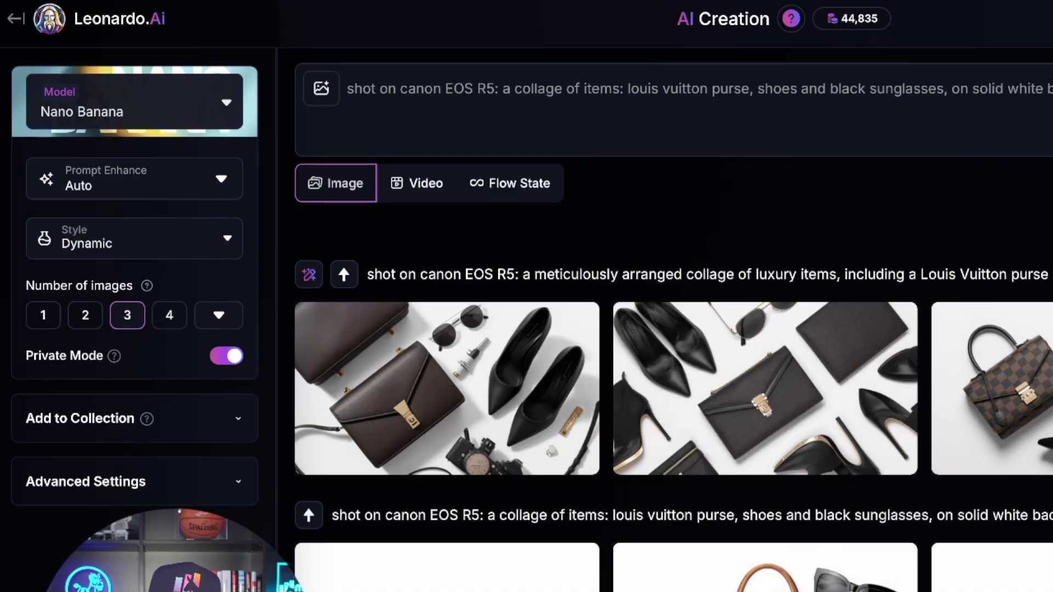
Switch the image model to Lucid Origin
click(194, 93)
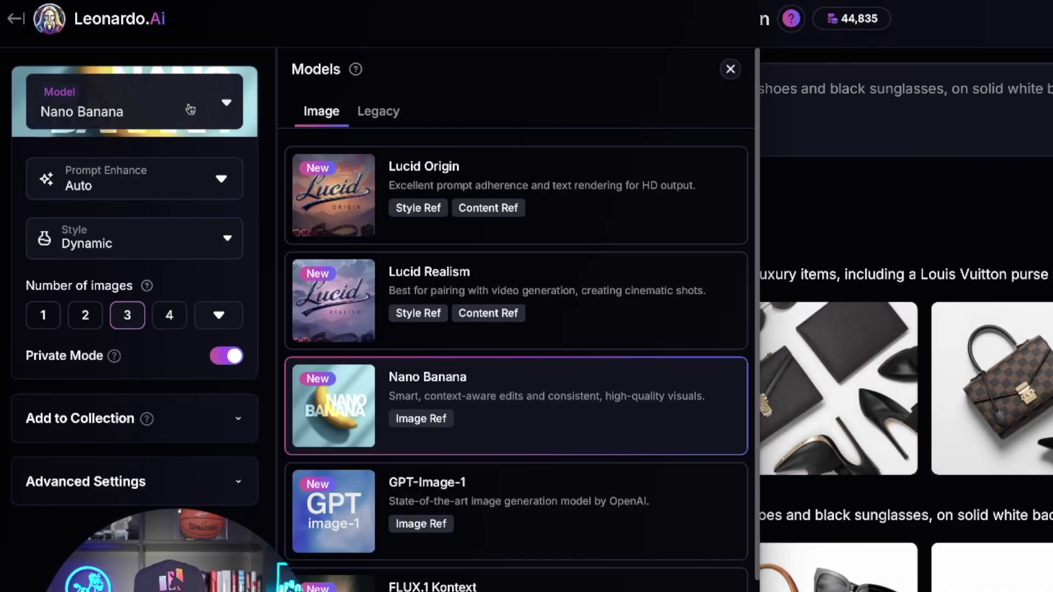
click(431, 183)
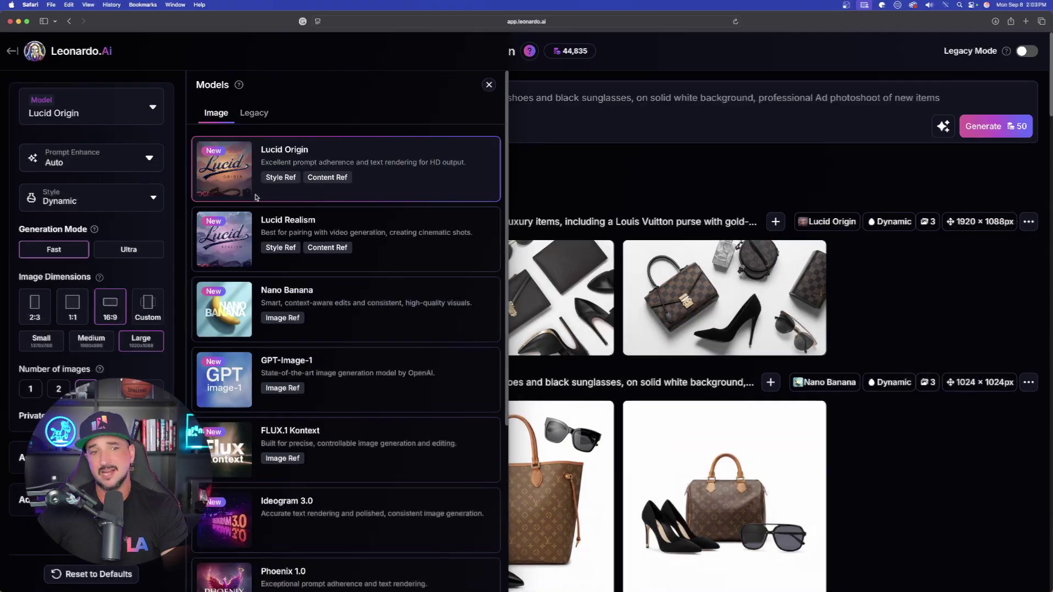
click(489, 84)
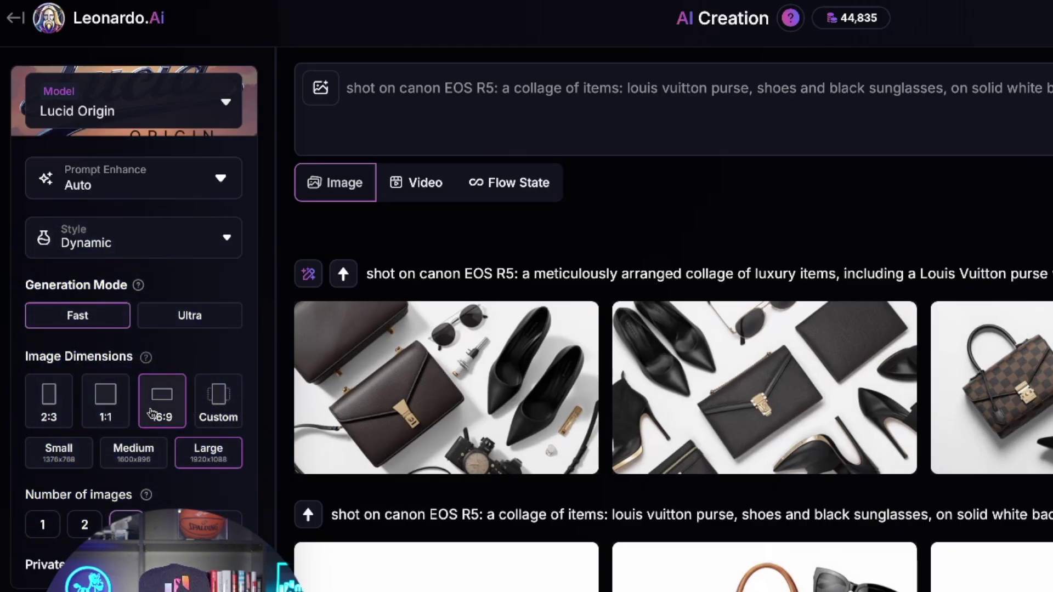
Switch the image model back to Nano Banana
click(219, 120)
click(478, 409)
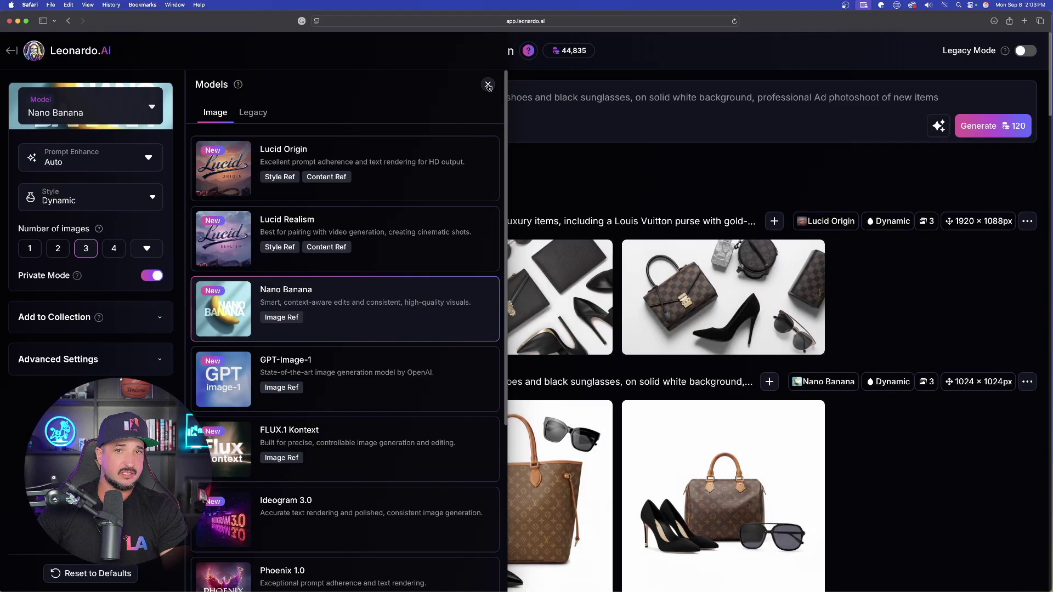
click(730, 69)
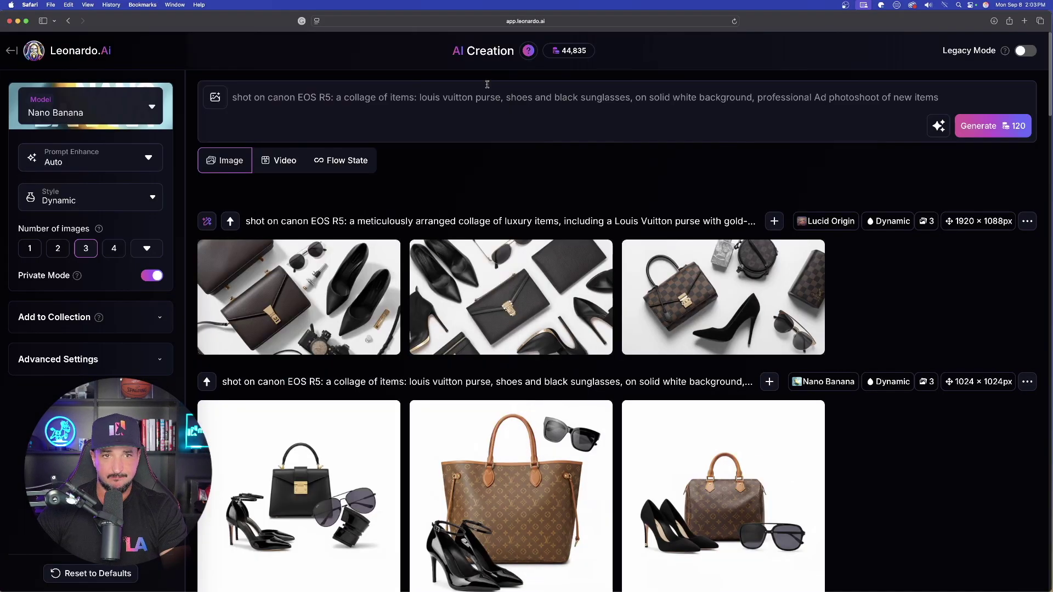
Look through the earlier generations in the feed, from the handbag collages down past the sword portraits
scroll(510, 211, down, 5)
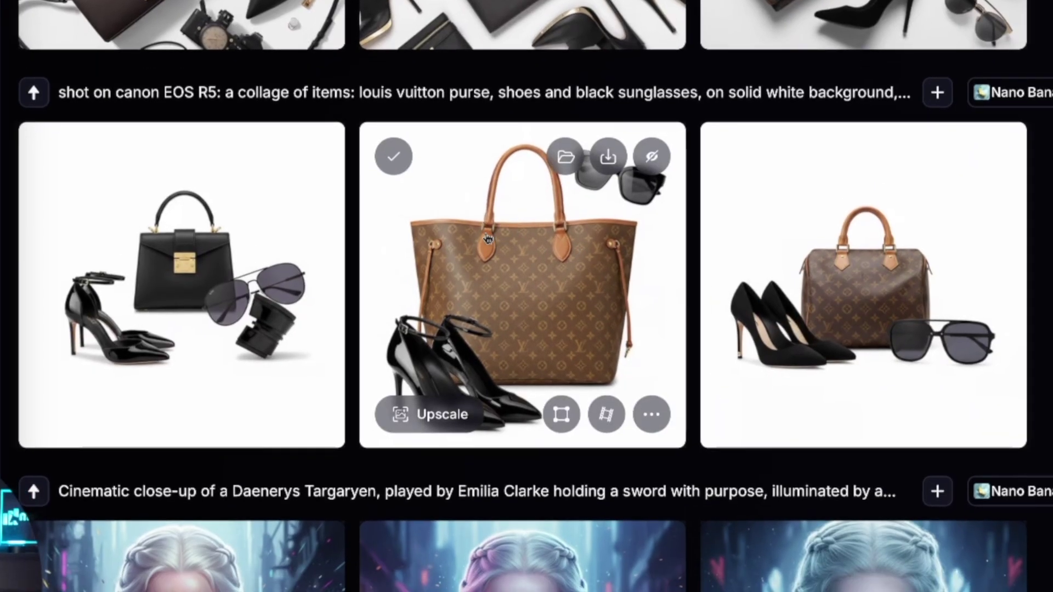
scroll(487, 249, down, 5)
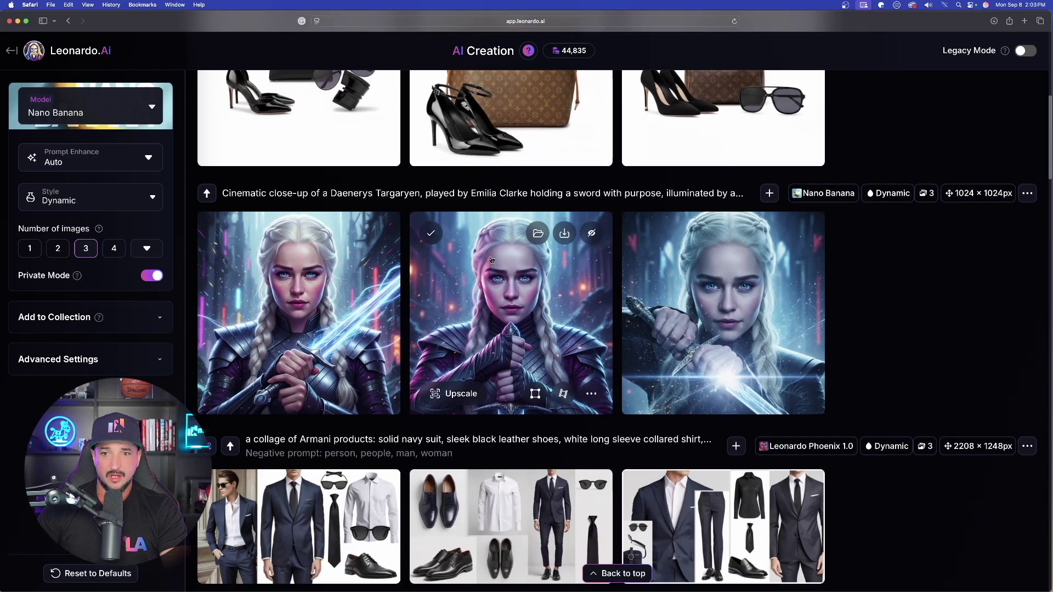
scroll(491, 259, down, 15)
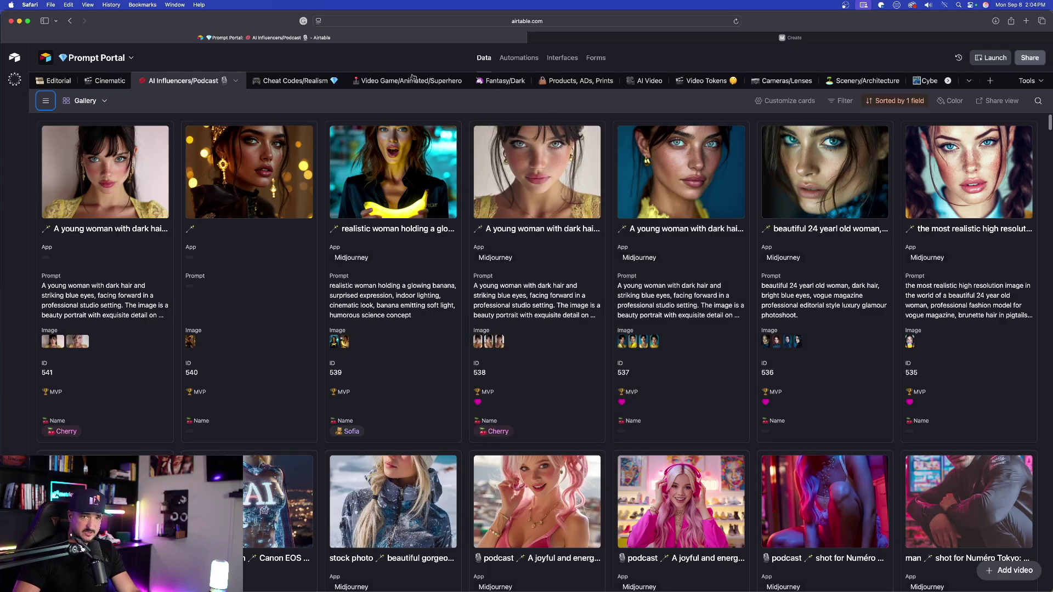
In Airtable's Prompt Portal, open the Products, ADs, Prints table and browse its gallery of prompts
click(580, 81)
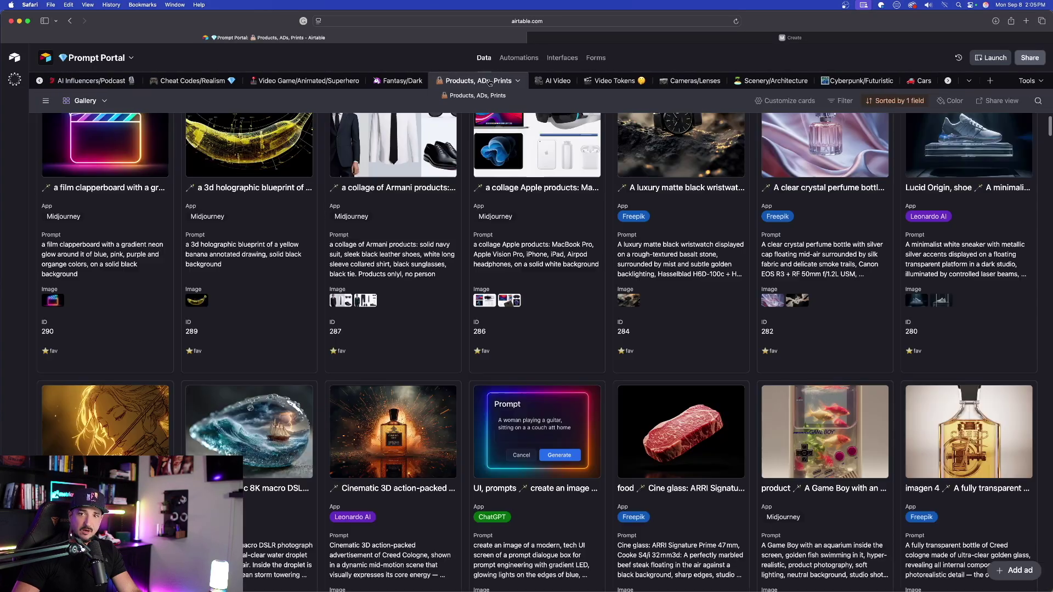
scroll(489, 276, down, 1)
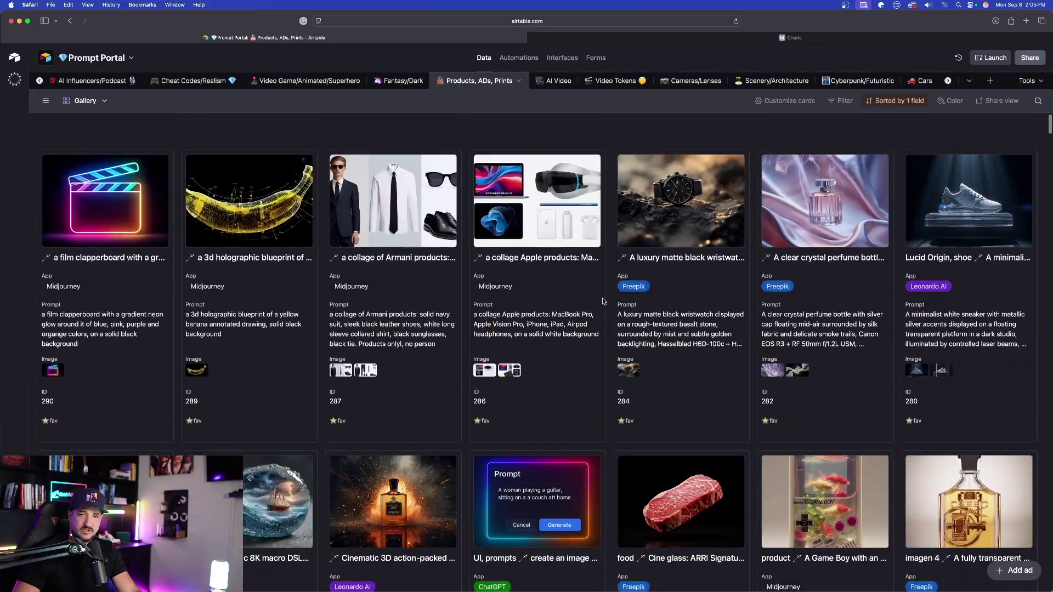
scroll(603, 301, down, 2)
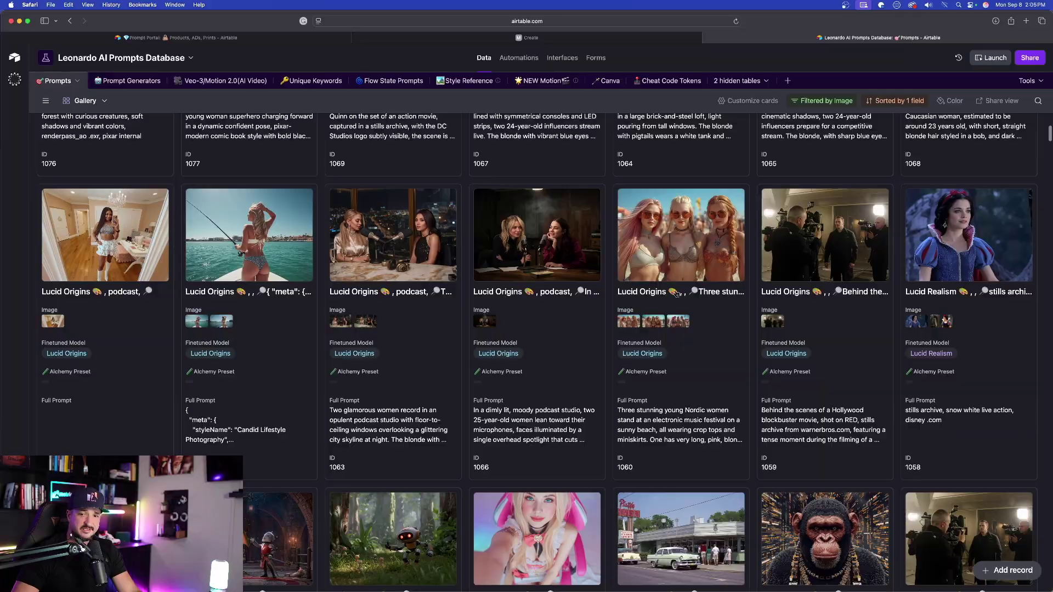
Browse the Prompts gallery of the Leonardo AI Prompts Database and return to its newest records
scroll(639, 374, down, 5)
scroll(639, 374, down, 20)
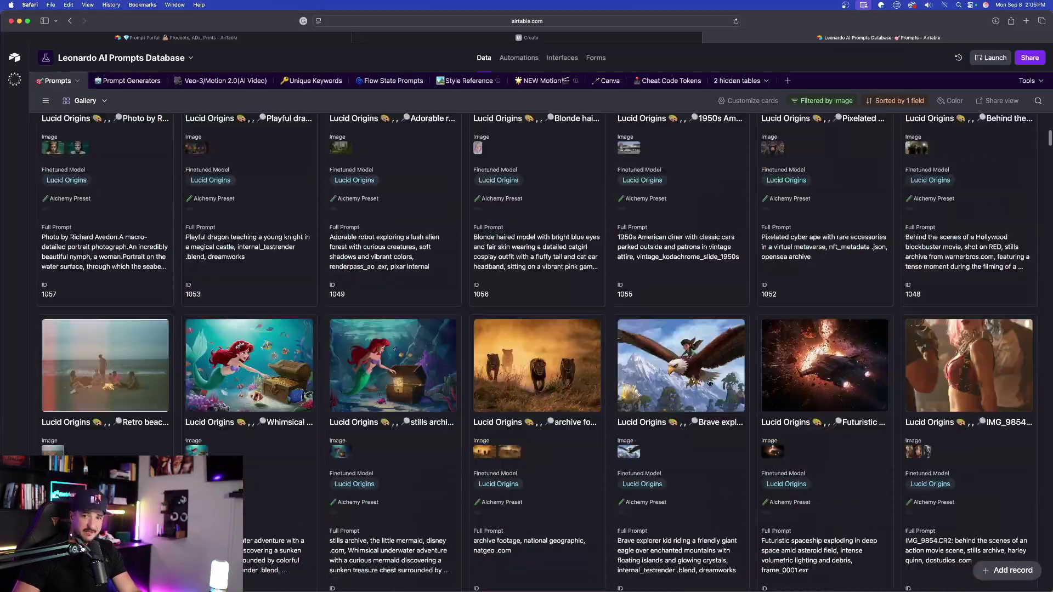
scroll(635, 340, down, 10)
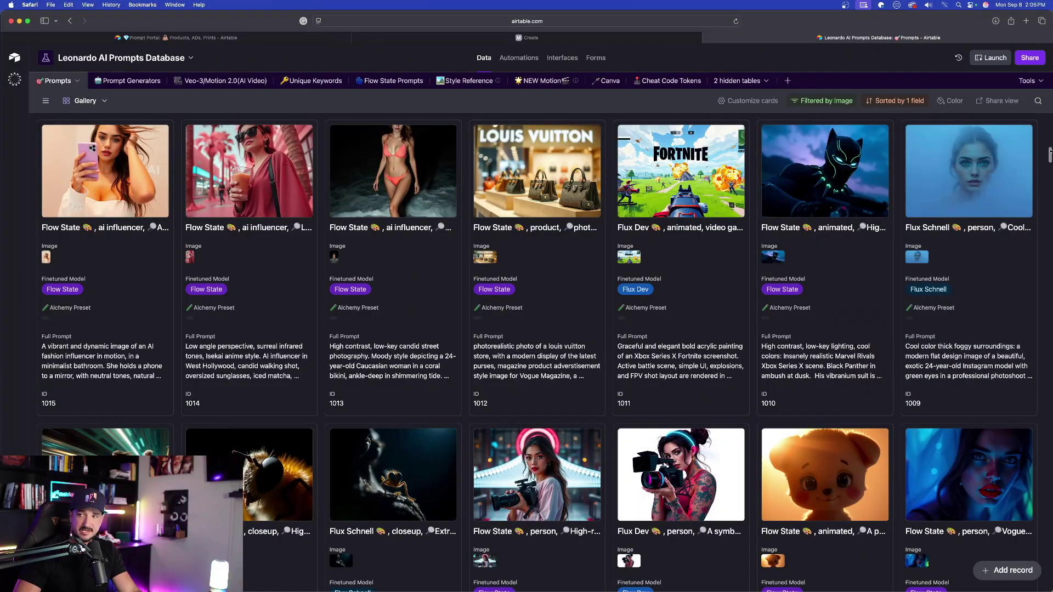
scroll(1008, 143, up, 15)
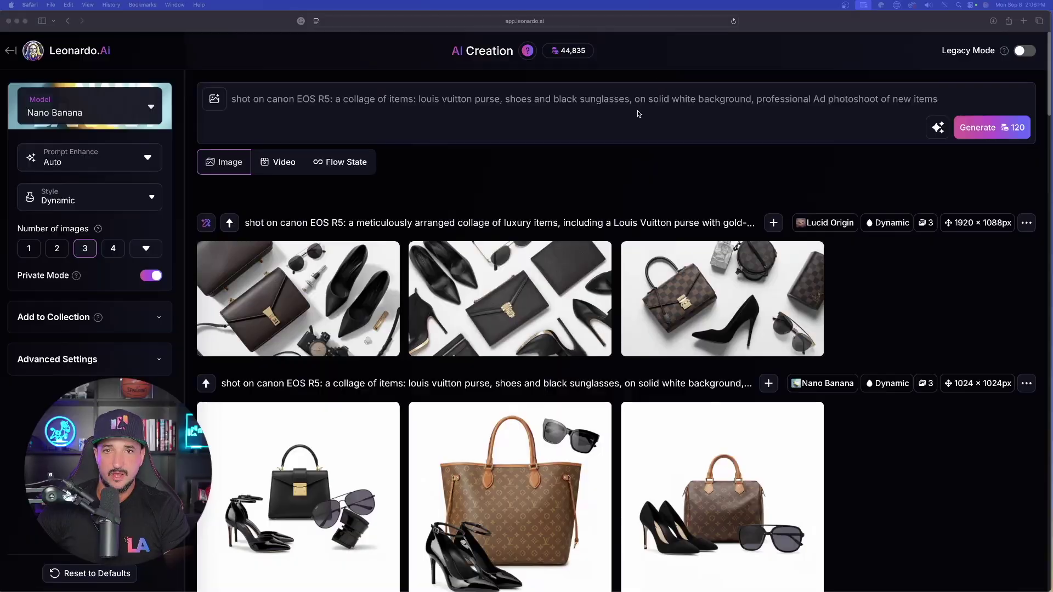
In Leonardo.Ai, replace the prompt with the surreal 2025 McLaren supercar studio shot, turn Prompt Enhance off, and generate three images
double_click(639, 102)
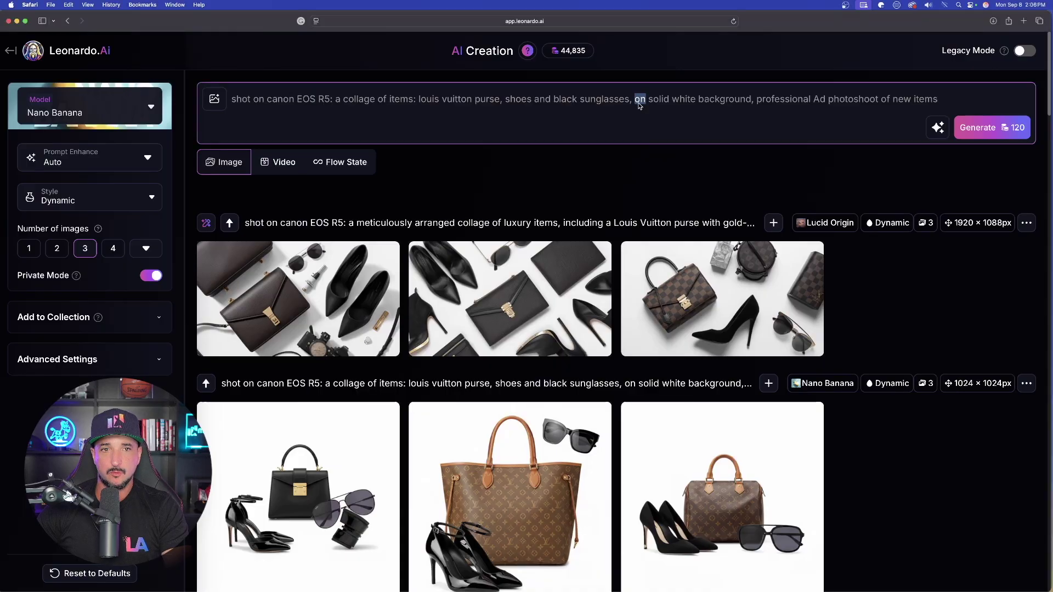
click(639, 103)
text(a surreal and vibrant cinematic photo of a studio test shot featuring a 2025 McLaren supercar with a unique paint job that resembles a dynamic splash of colors throughout the entire vehicle, blending shades of bright red, electric blue, and sunshine yellow, set against a muted gray studio background, captured in a photorealistic style with noticeable film grain, emphasizing the car's sleek lines and curves, with a sense of depth and dimensionality, inviting the viewer to explore the intricate details of the car's design and the dreamlike quality of the scene.)
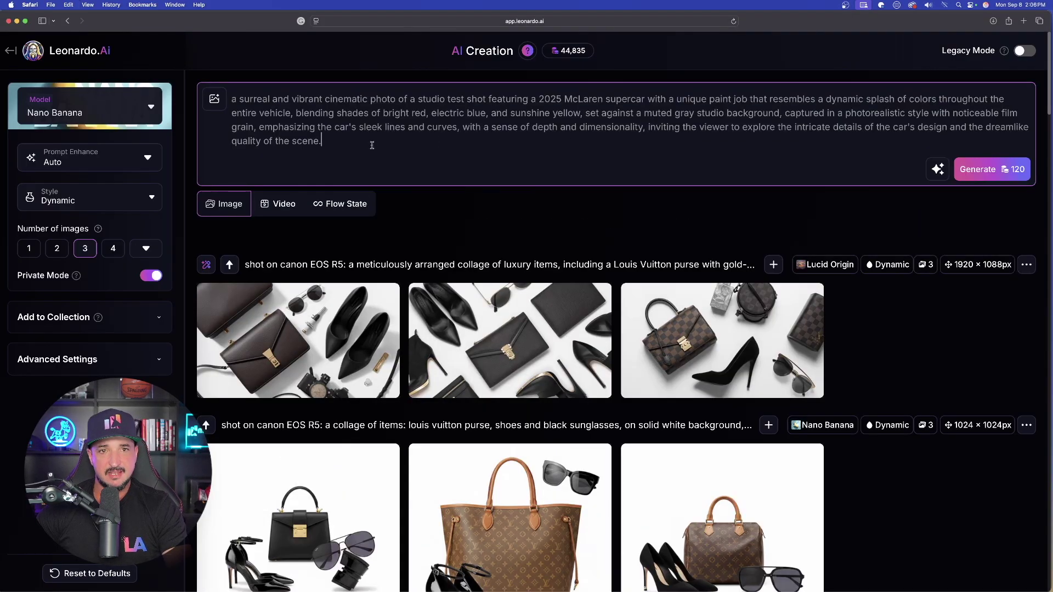
click(23, 159)
click(991, 172)
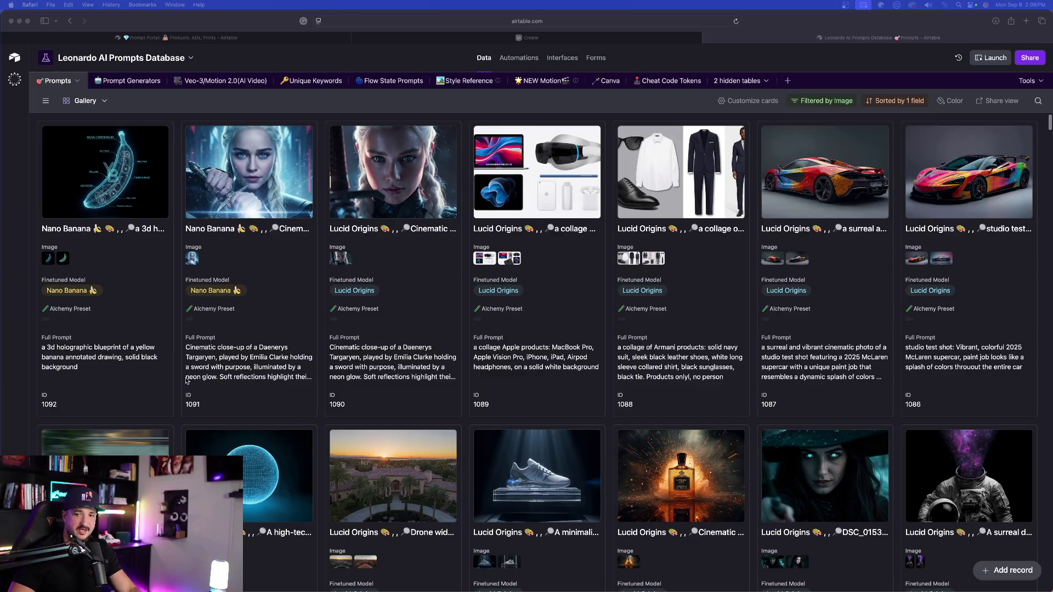
In the Airtable Leonardo AI Prompts Database, open the minimalist white sneaker record and select its full prompt for copying
scroll(492, 516, down, 5)
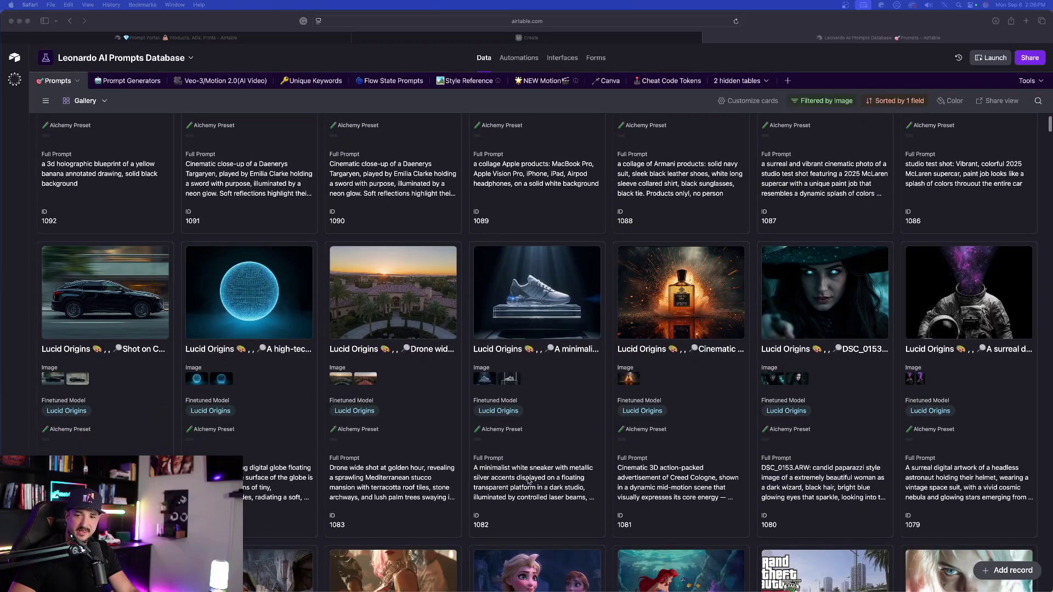
click(528, 482)
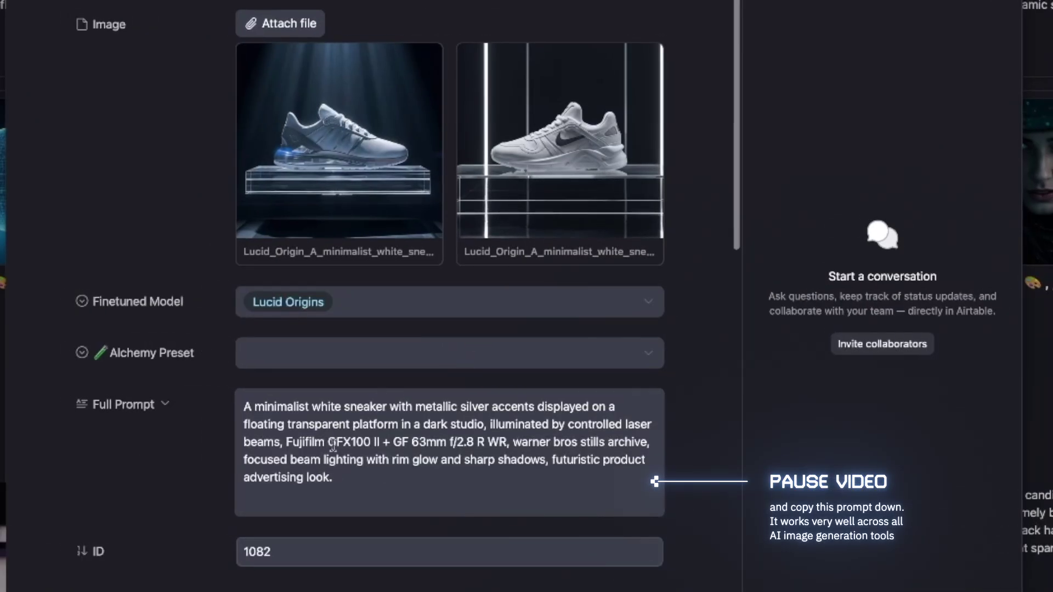
click(333, 445)
key(ctrl+a)
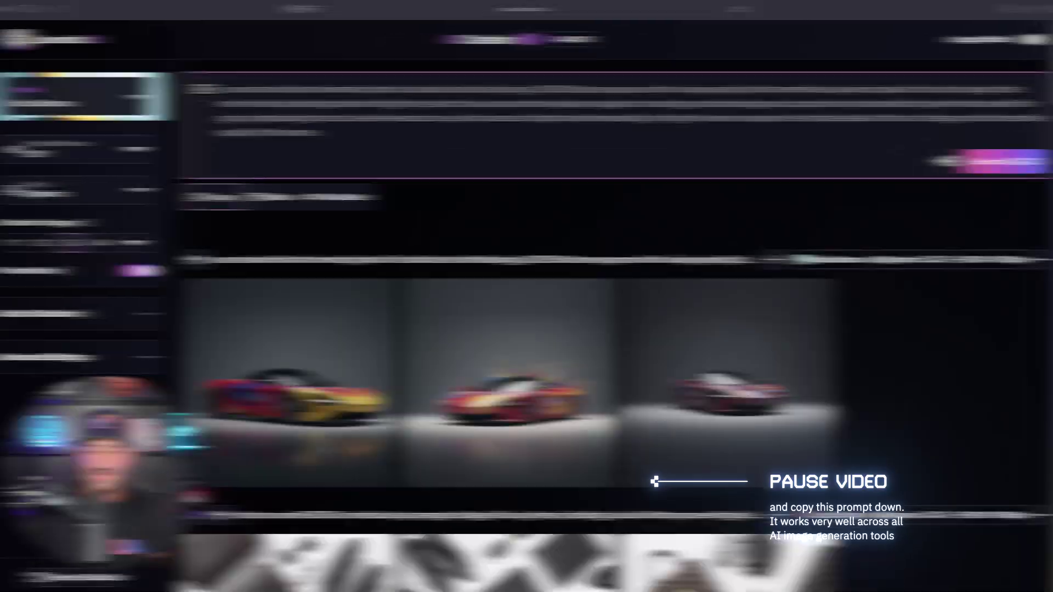
Back in Leonardo.Ai, view the three generated McLaren images at full size and close the viewer
scroll(341, 323, down, 2)
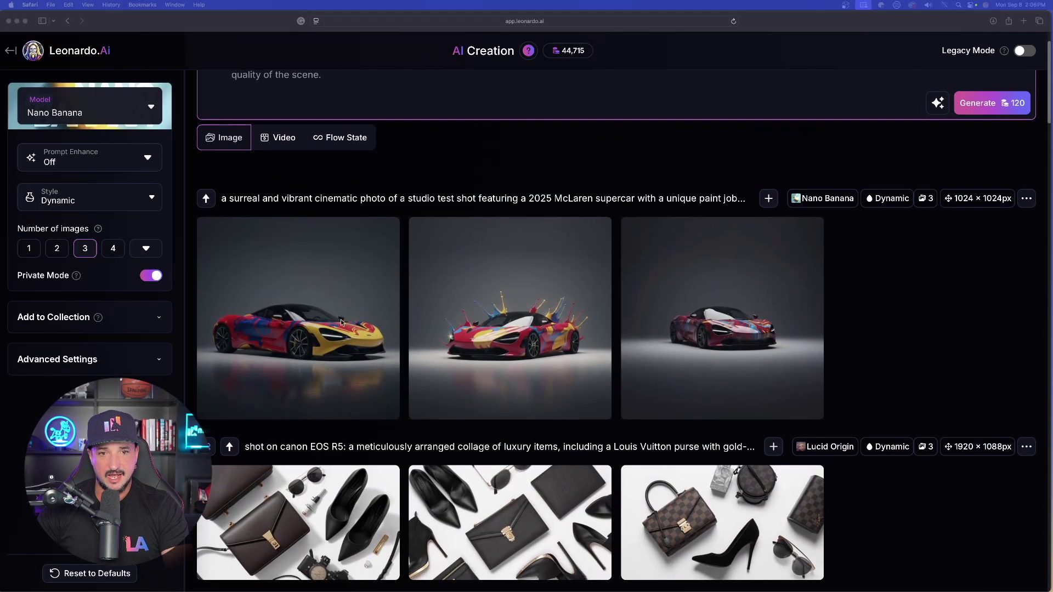
click(300, 311)
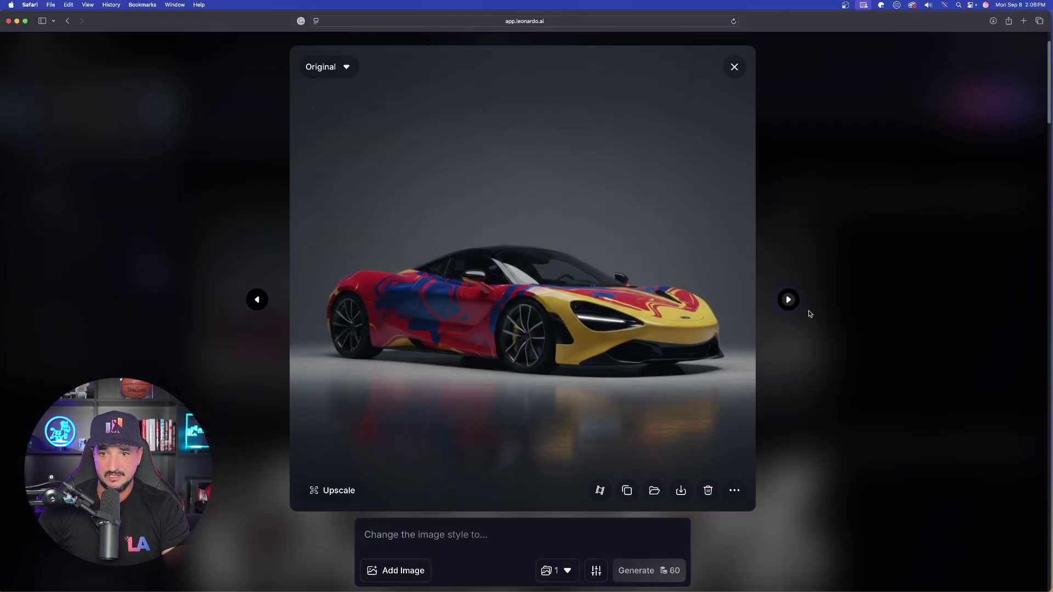
click(788, 300)
click(788, 300)
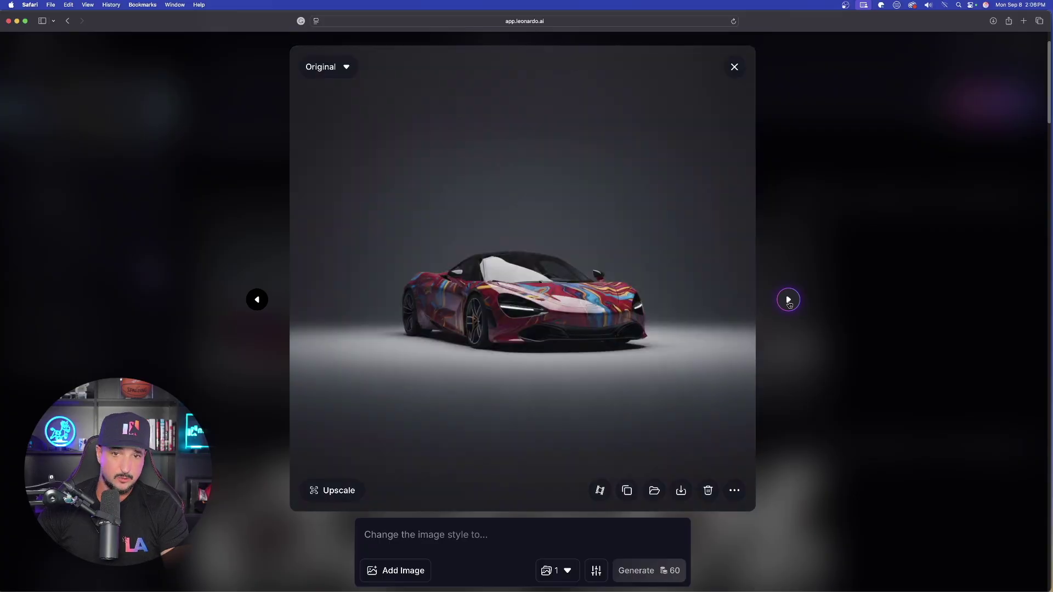
click(911, 215)
Replace the prompt with the copied minimalist white sneaker prompt and generate three images
double_click(345, 128)
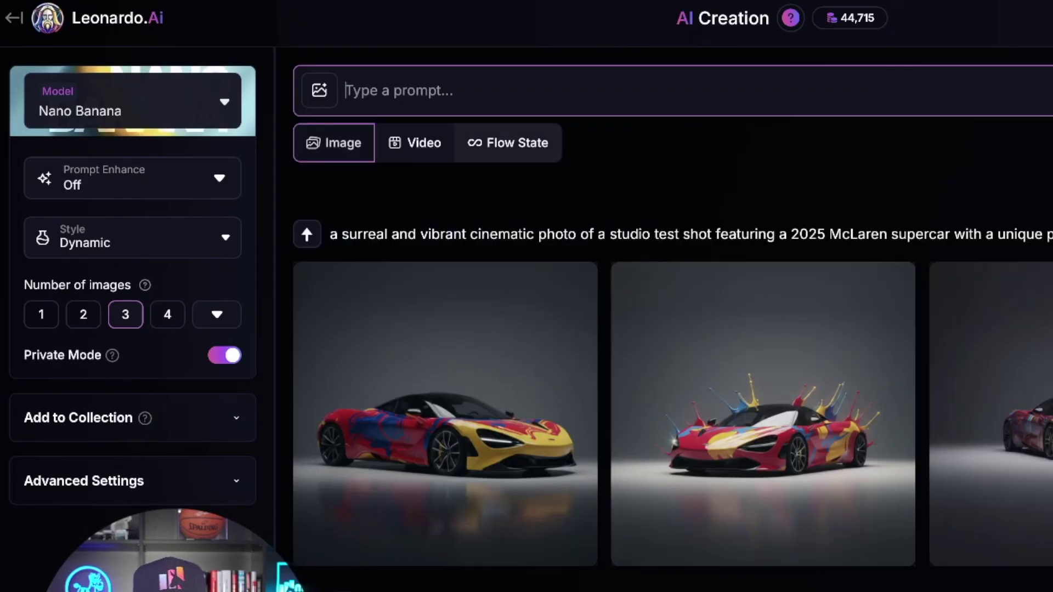
key(super+v)
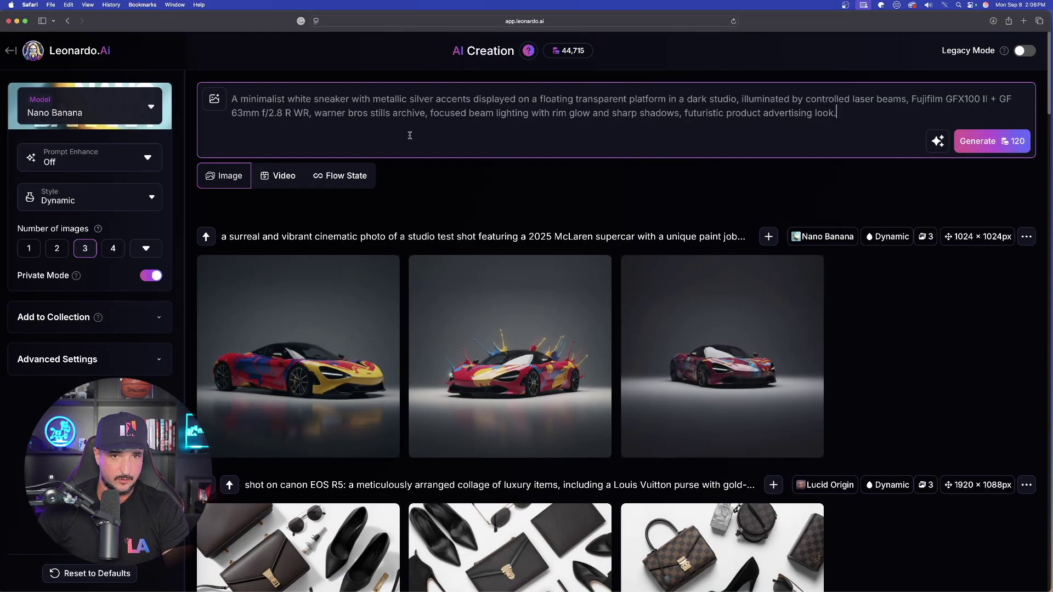
click(982, 141)
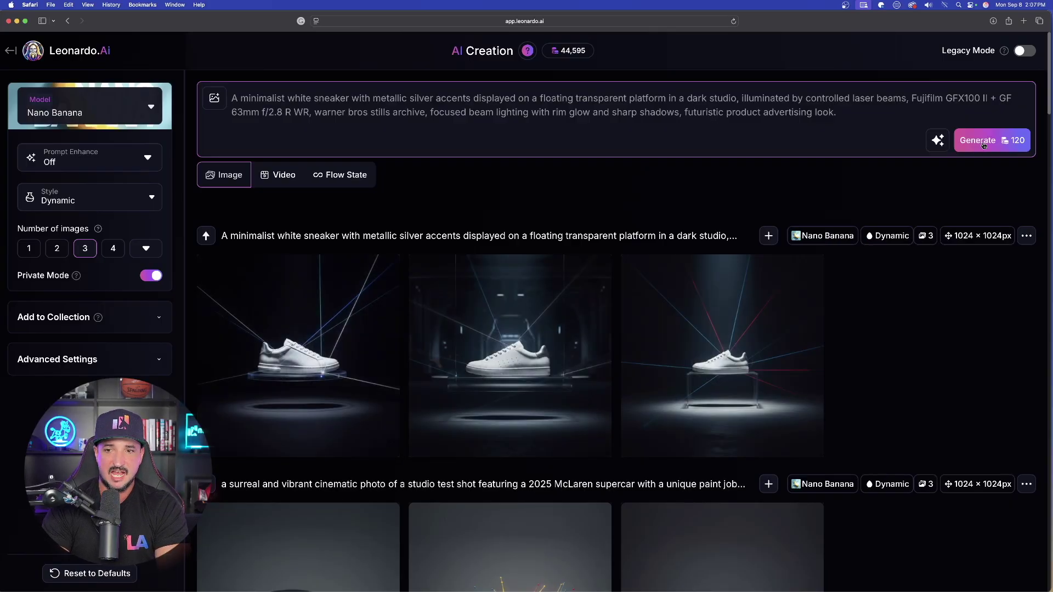
Check the available image models, view the generated white sneaker images at full size, and close the viewer
click(133, 106)
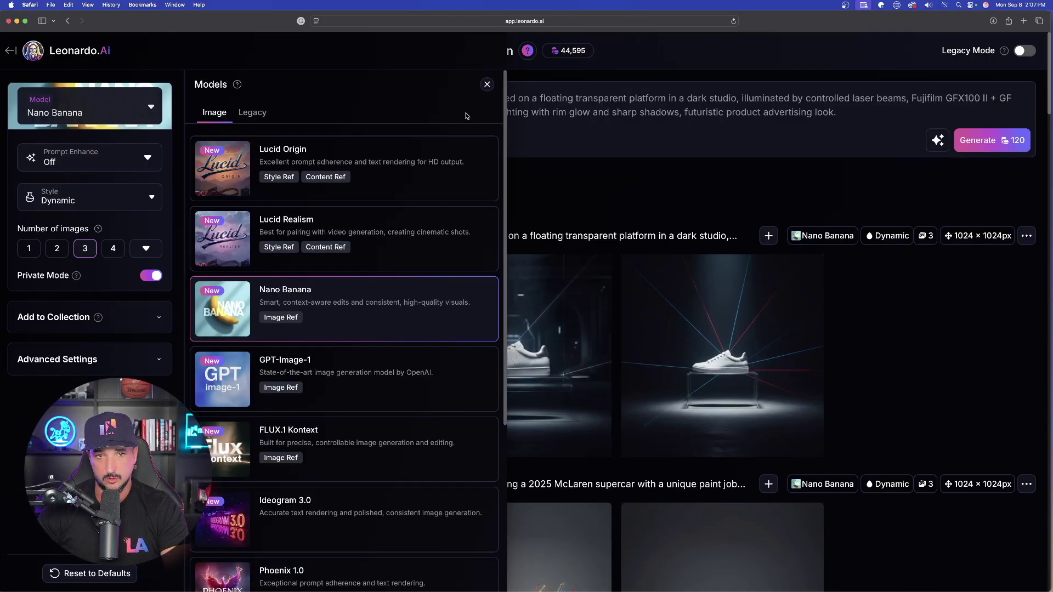
click(488, 86)
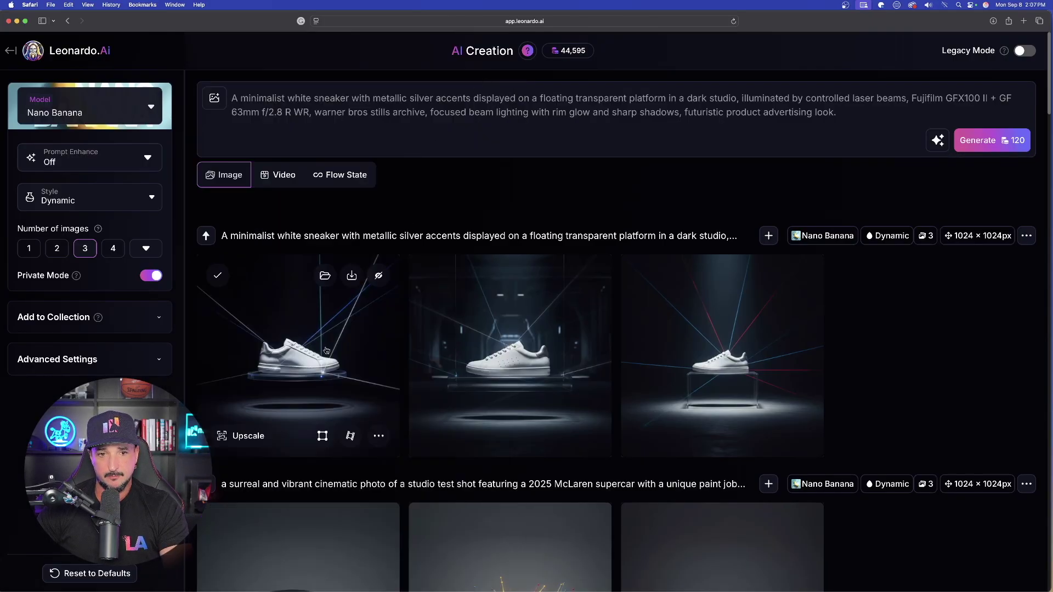
click(327, 350)
click(788, 299)
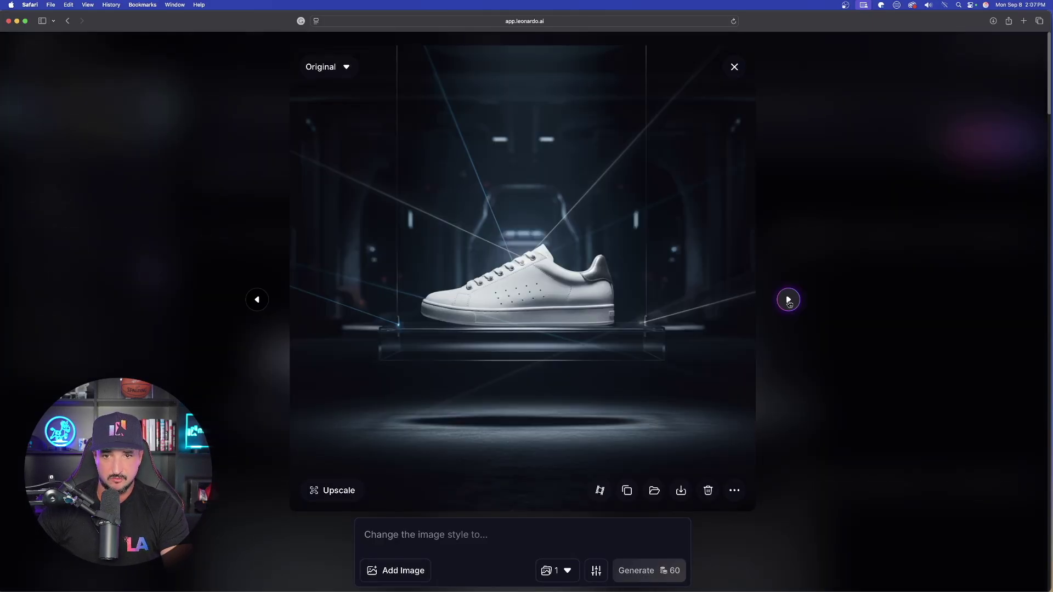
click(788, 300)
click(927, 216)
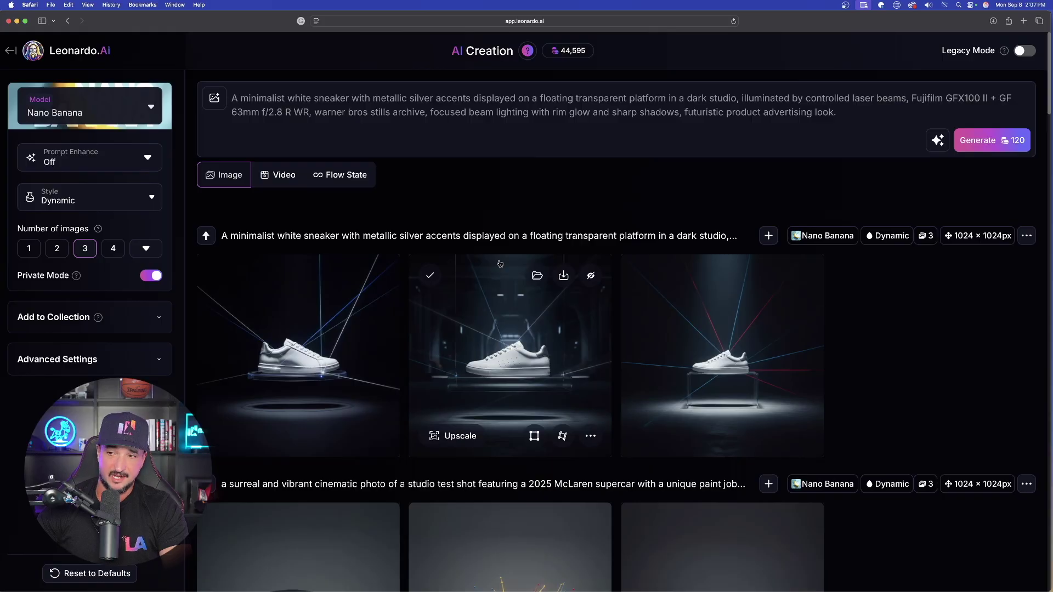
Browse the earlier generations and view the Nano Banana collage images of the Louis Vuitton purse, shoes and sunglasses at full size
scroll(463, 181, down, 20)
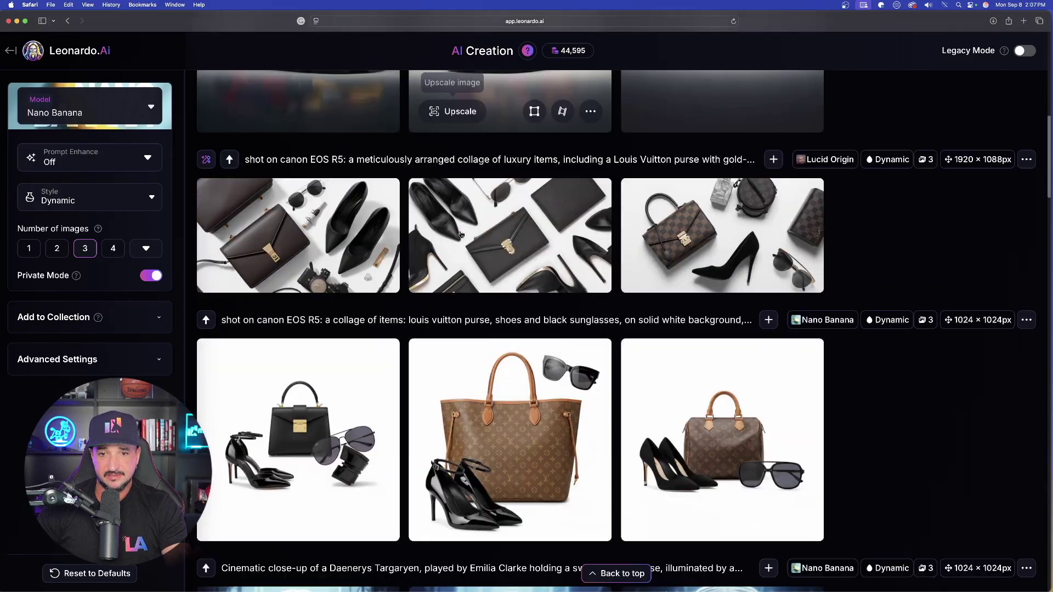
scroll(463, 247, down, 20)
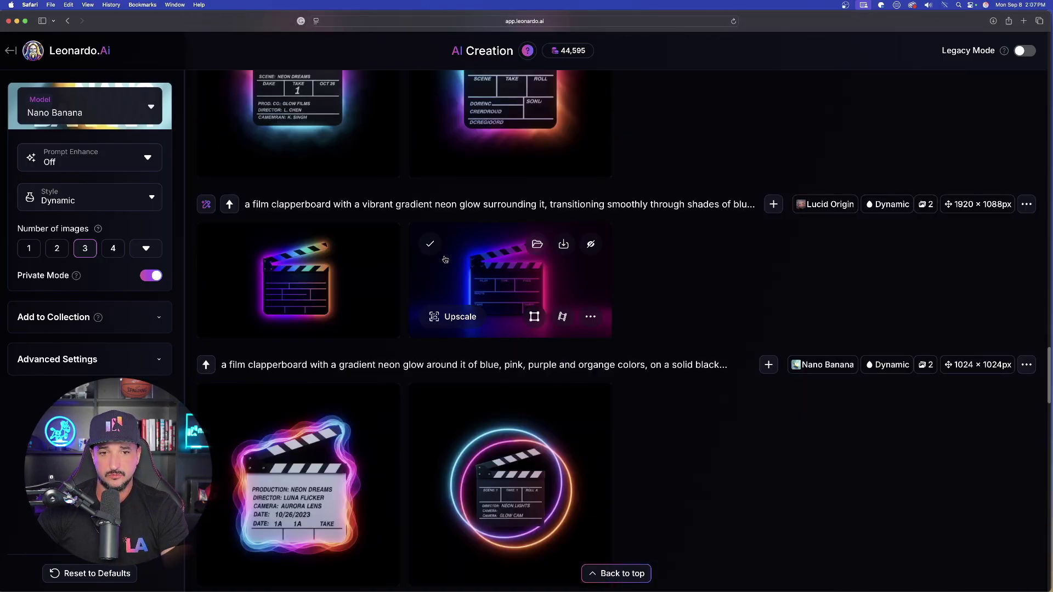
scroll(445, 258, up, 8)
scroll(438, 259, up, 6)
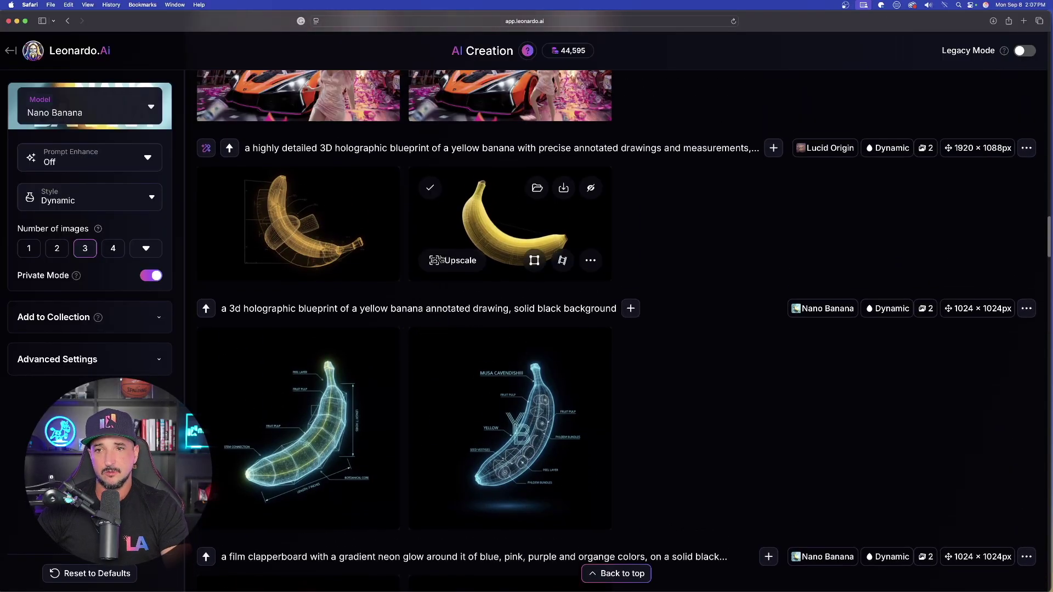
scroll(345, 298, down, 5)
click(329, 247)
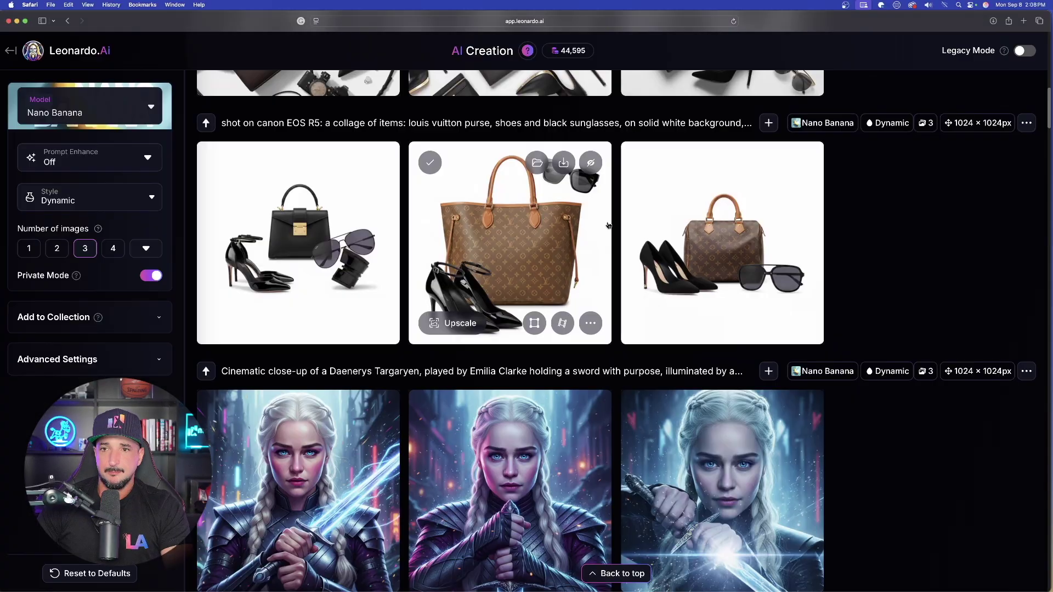
scroll(341, 309, up, 2)
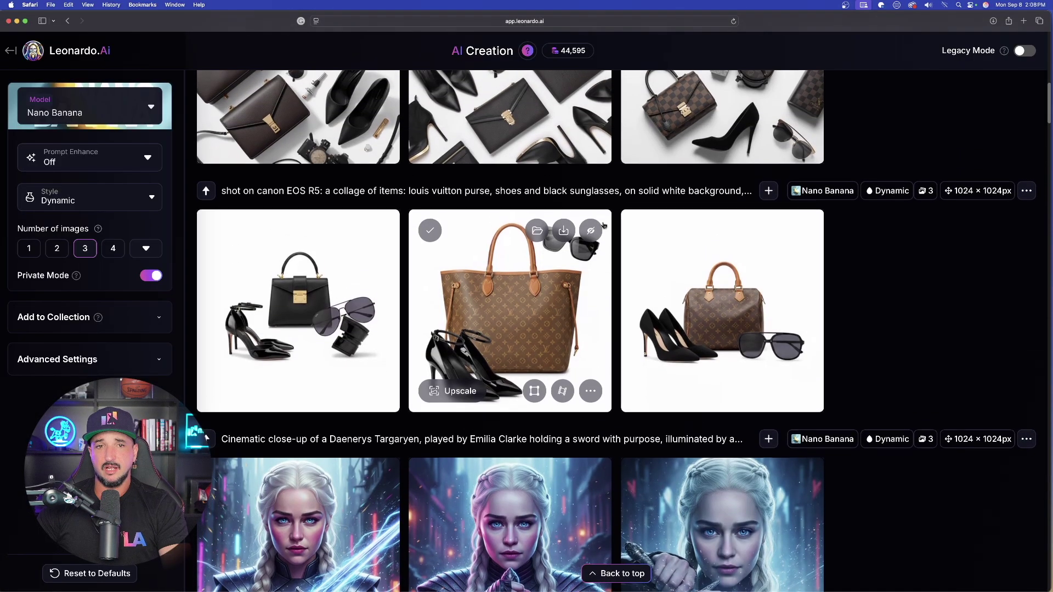
click(300, 307)
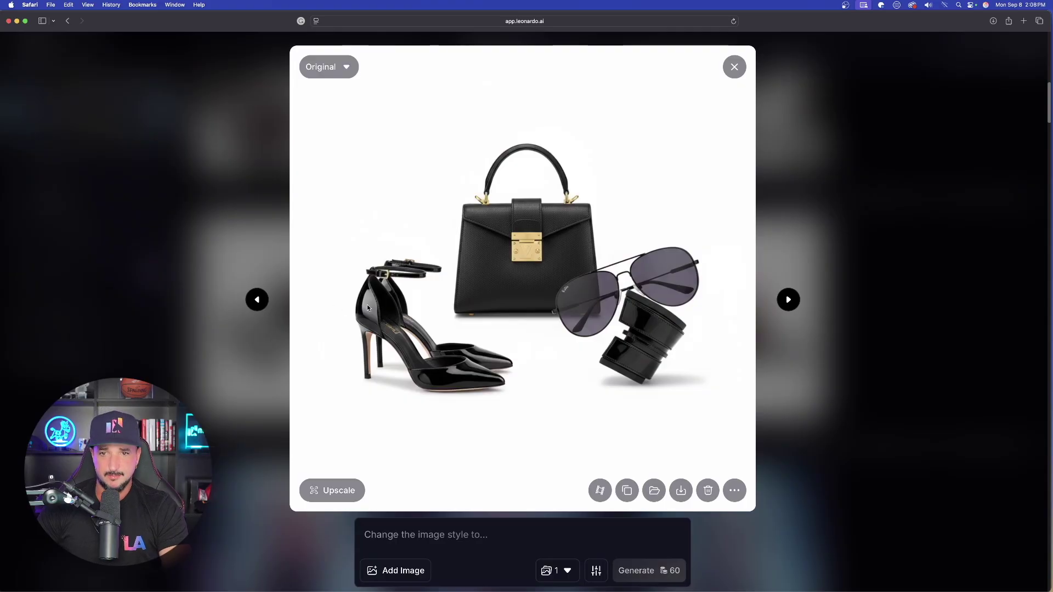
click(789, 300)
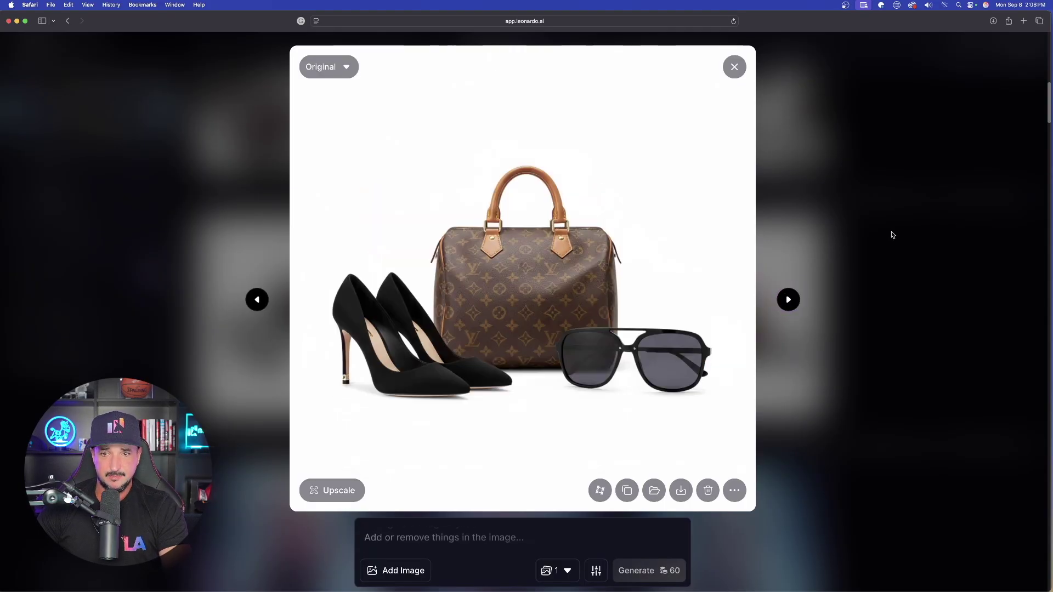
key(Escape)
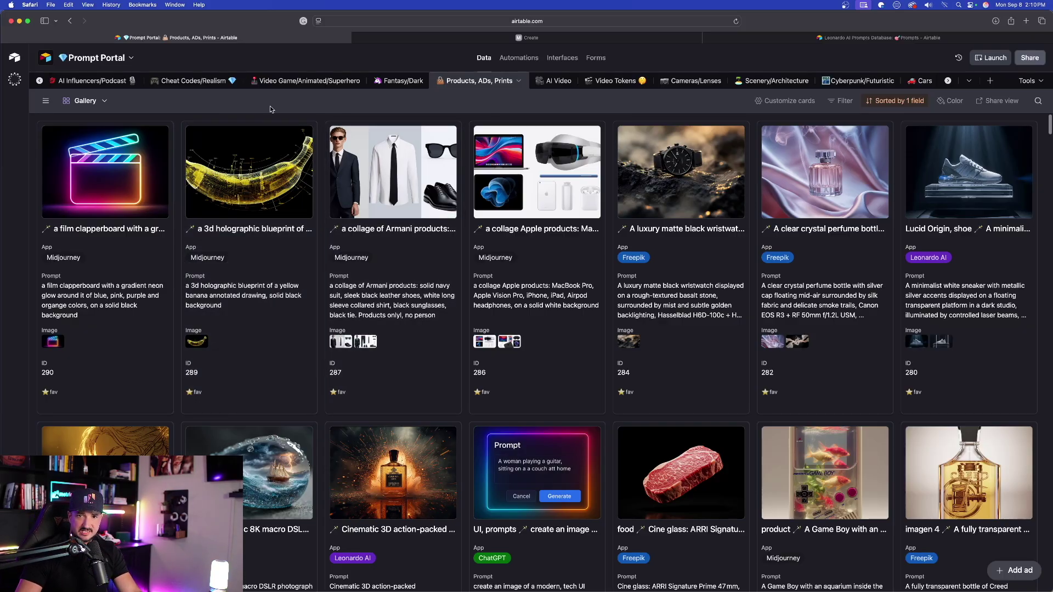
In the Airtable Prompt Portal's AI Influencers/Podcast table, download the second image of the pink-haired woman in a pink satin dress, record 517
click(76, 82)
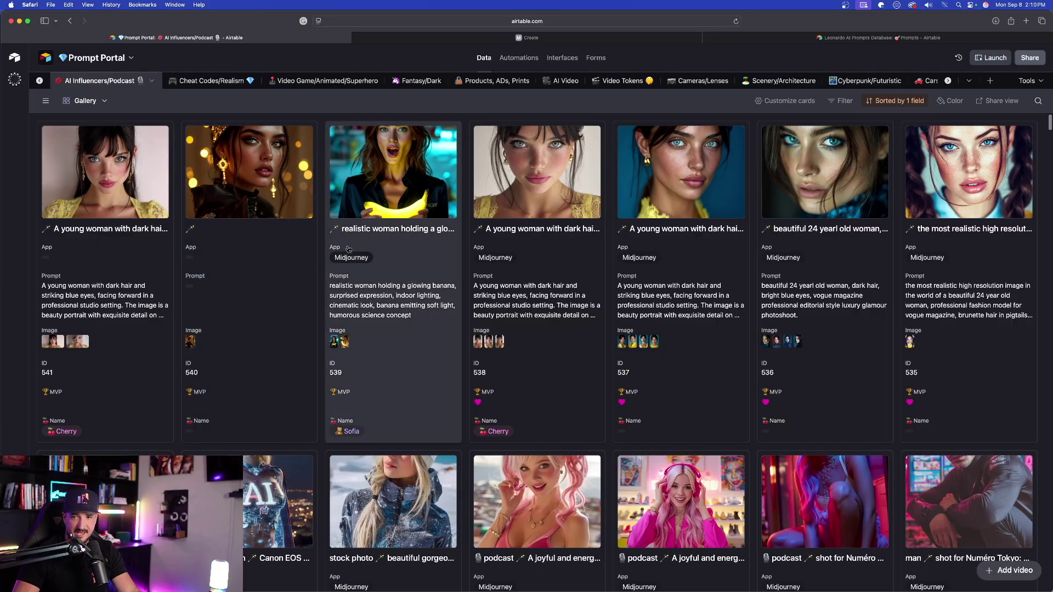
scroll(422, 331, down, 3)
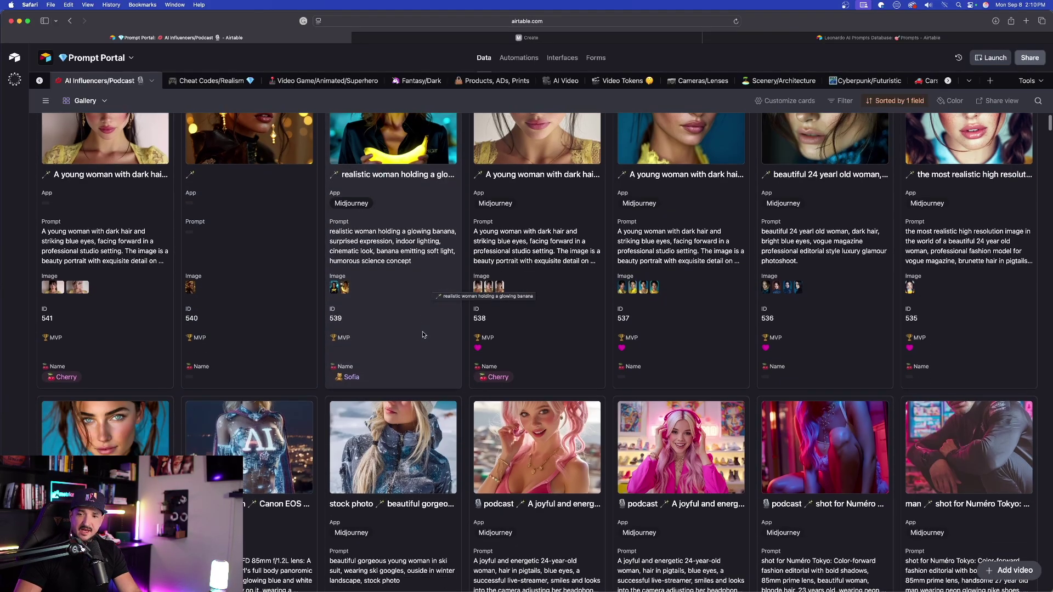
scroll(317, 371, down, 9)
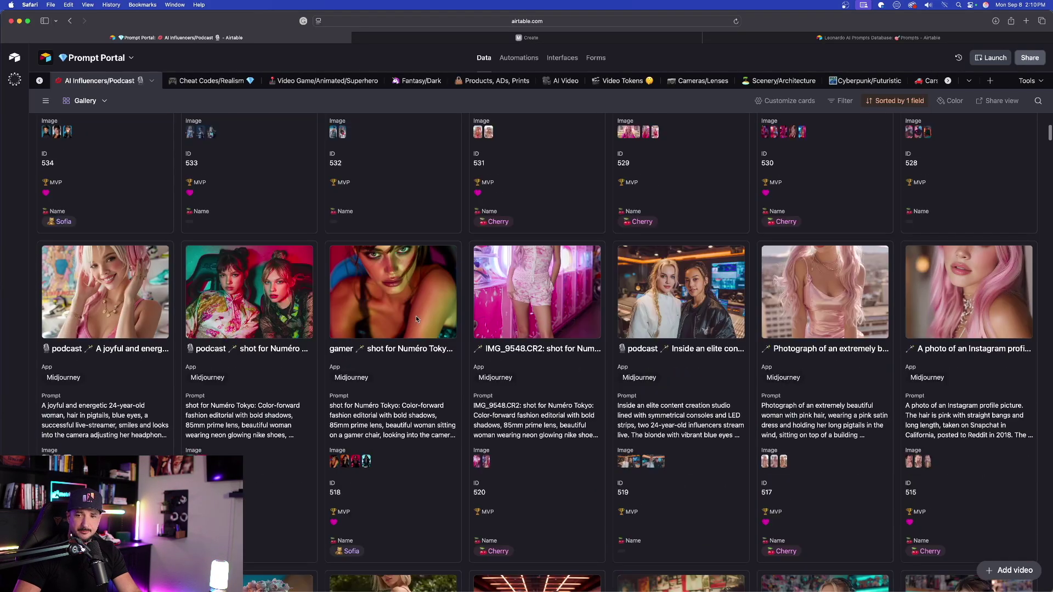
scroll(440, 263, down, 4)
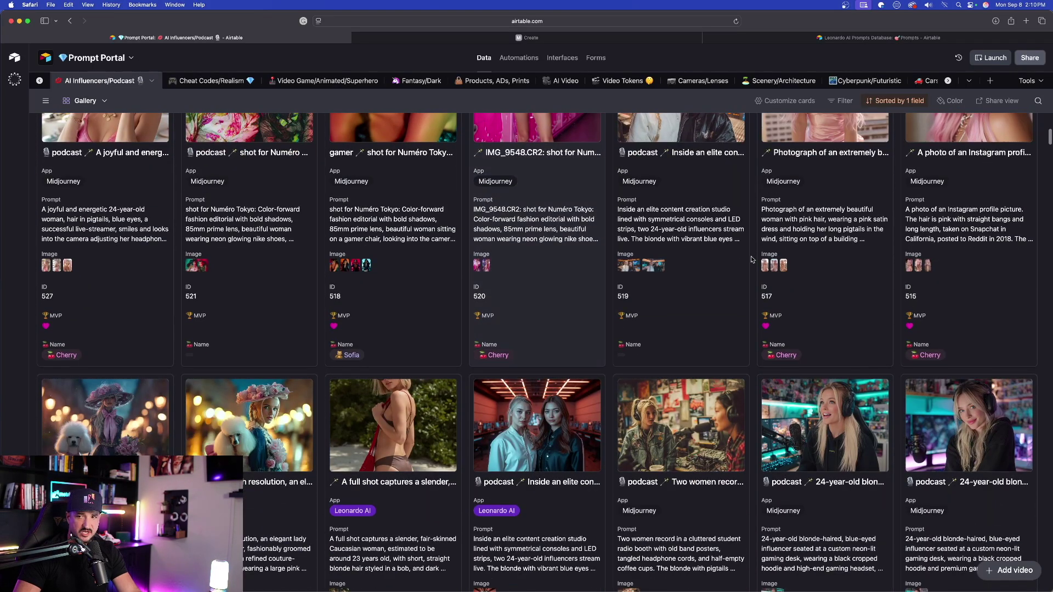
click(809, 229)
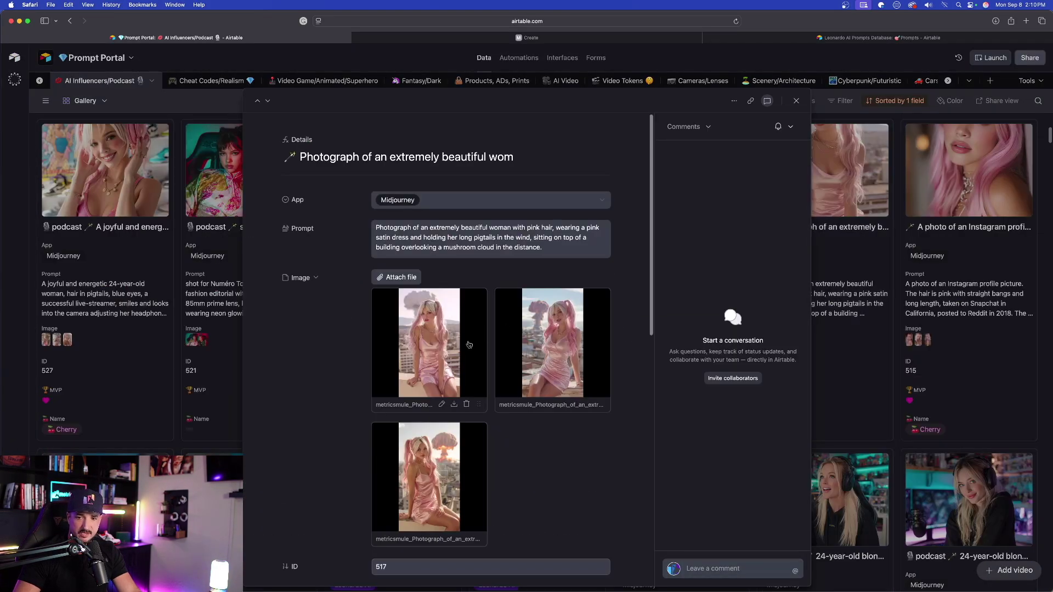
click(470, 343)
click(868, 581)
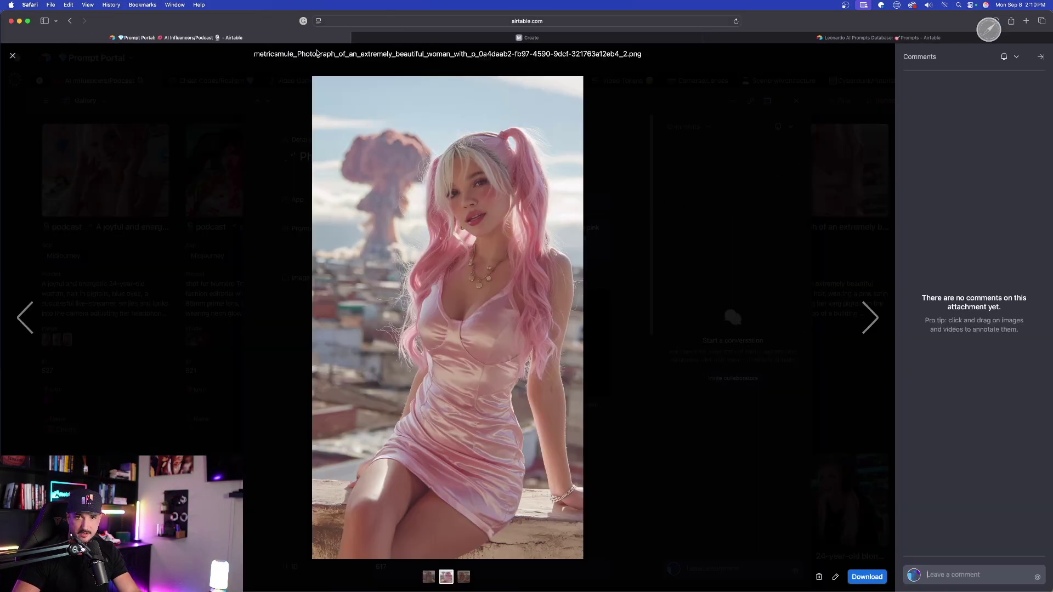
click(255, 90)
key(Escape)
Open the vogue vibrant fashion editorial record with the lion and man in the Editorial table and select its prompt for copying
scroll(432, 348, down, 8)
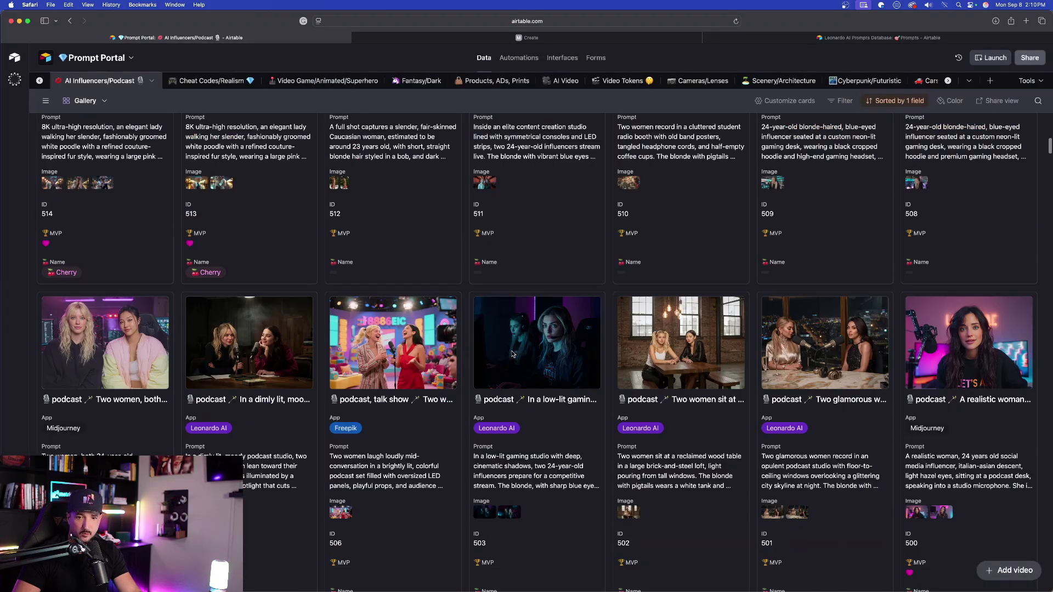
scroll(432, 347, down, 7)
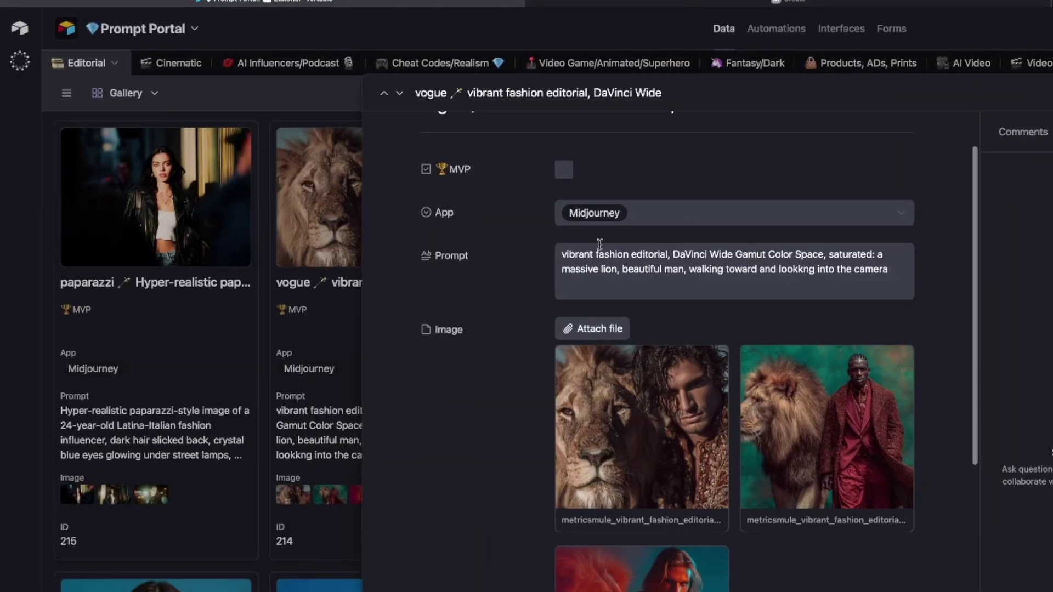
click(421, 281)
click(628, 256)
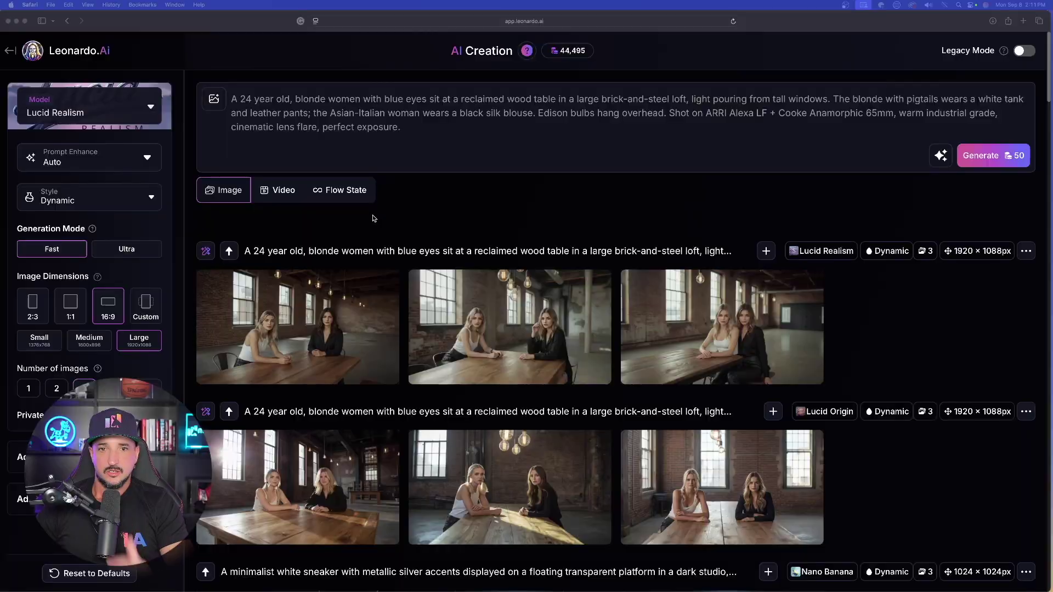
In Leonardo.Ai, replace the prompt with the copied vibrant fashion editorial lion prompt and generate images with Lucid Realism
triple_click(383, 119)
text(vibrant fashion editorial, DaVinci Wide Gamut Color Space, saturated: a massive lion, beautiful man, walking toward and lookkng into the camera)
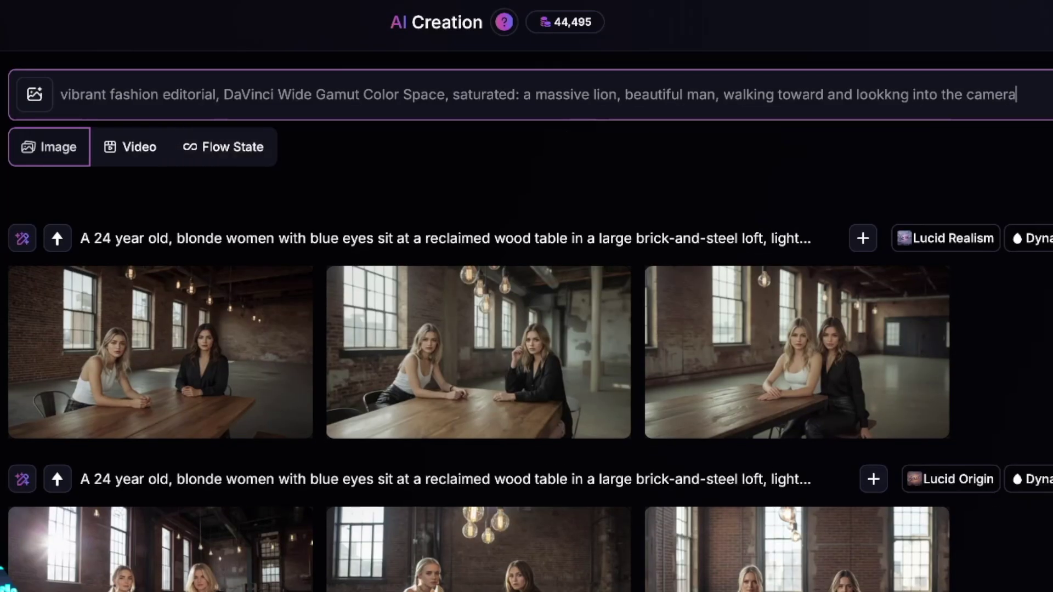
key(Return)
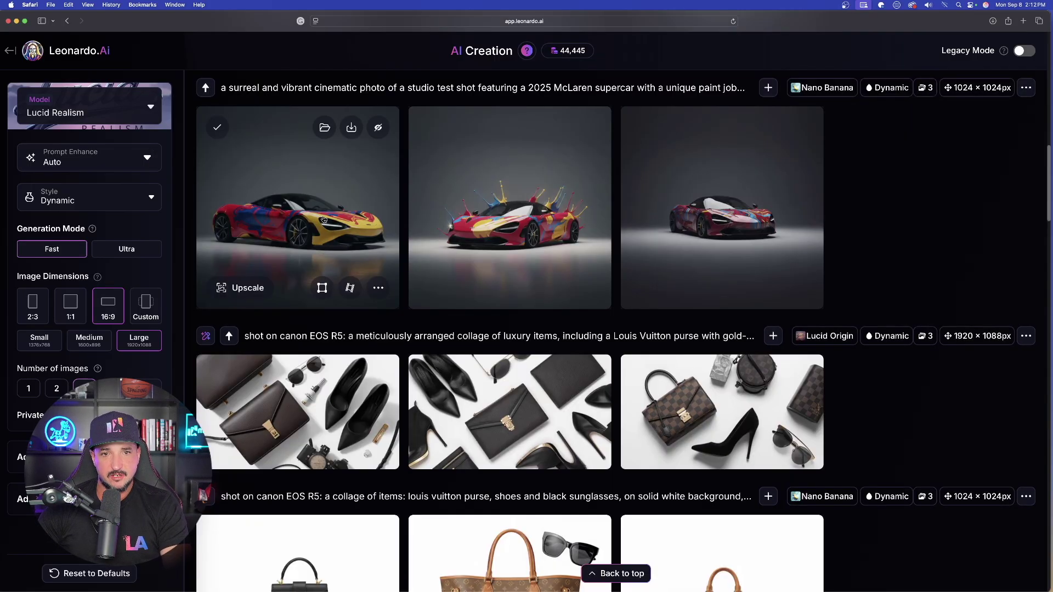
Open the first generated McLaren image, with the yellow front, at full size and set its editing model to Nano Banana
click(324, 219)
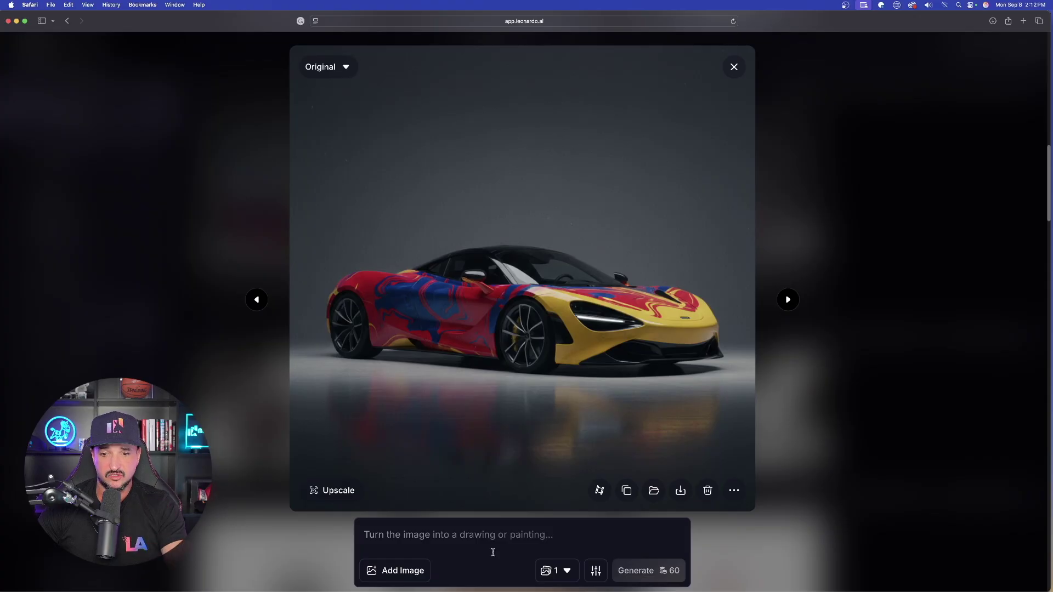
click(548, 547)
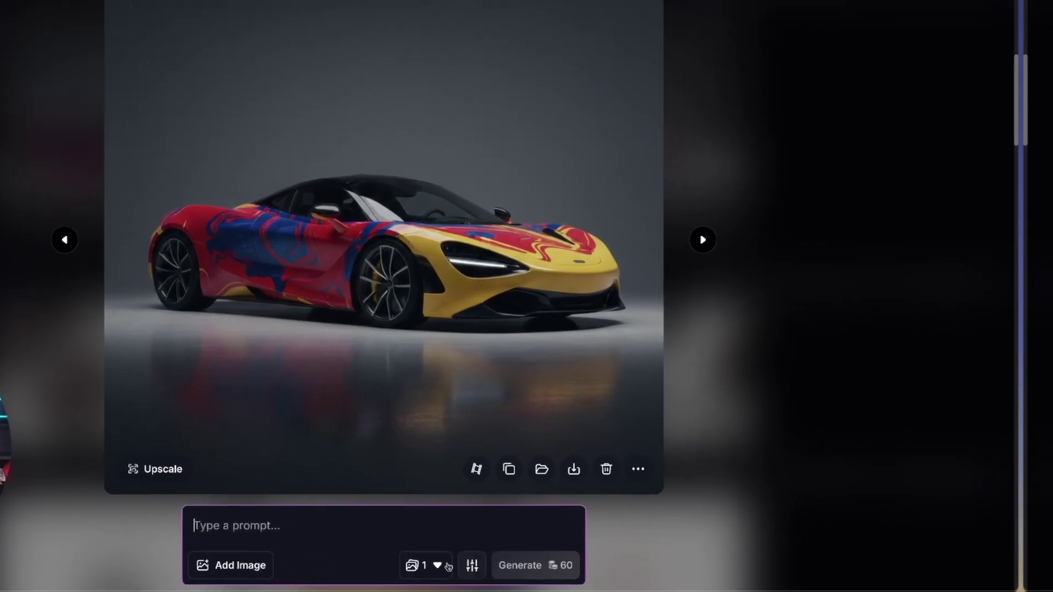
click(596, 571)
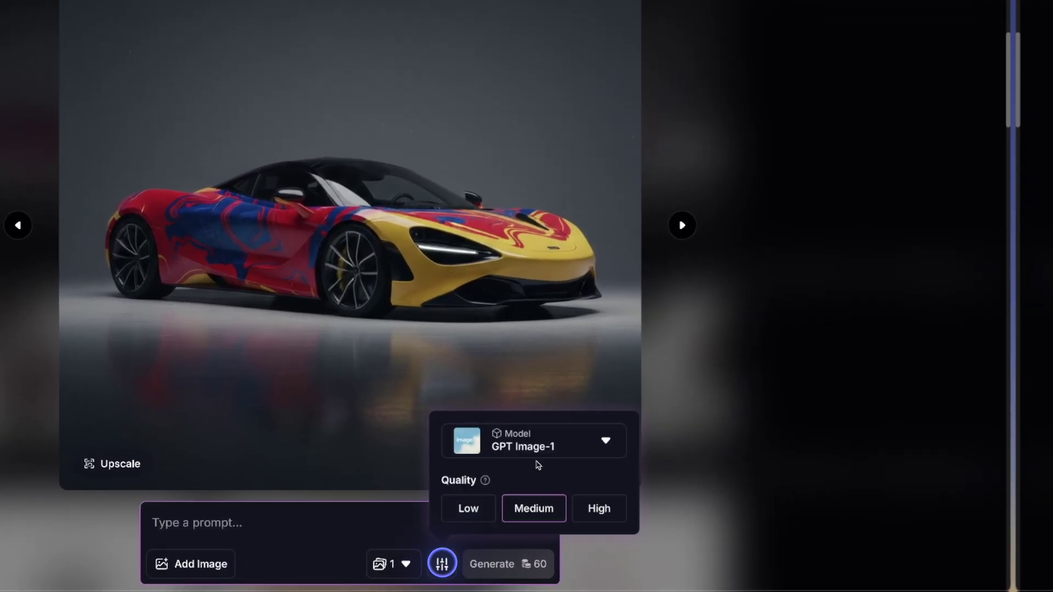
click(536, 444)
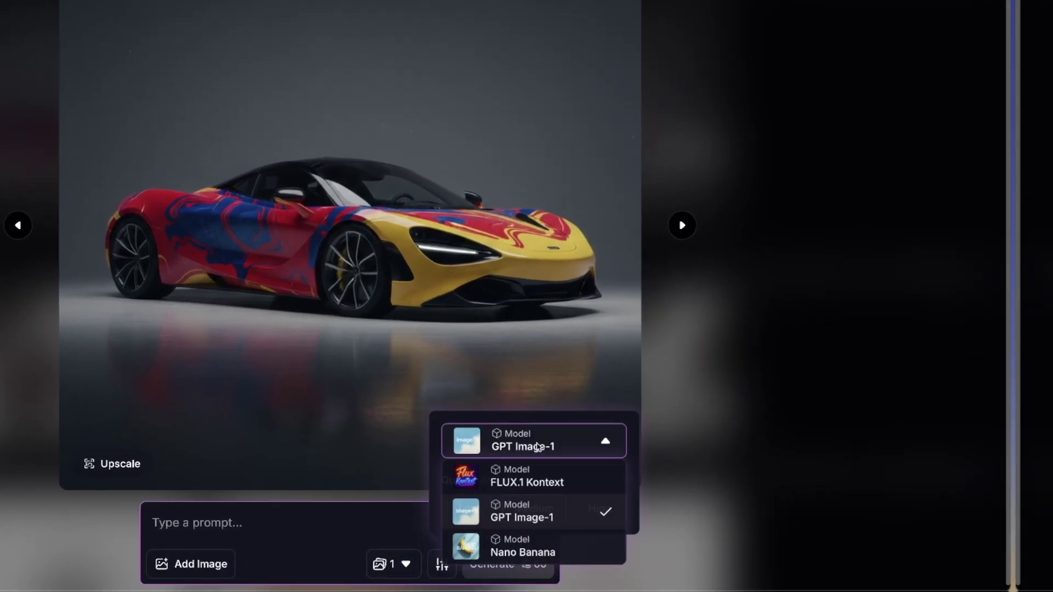
click(530, 549)
click(405, 564)
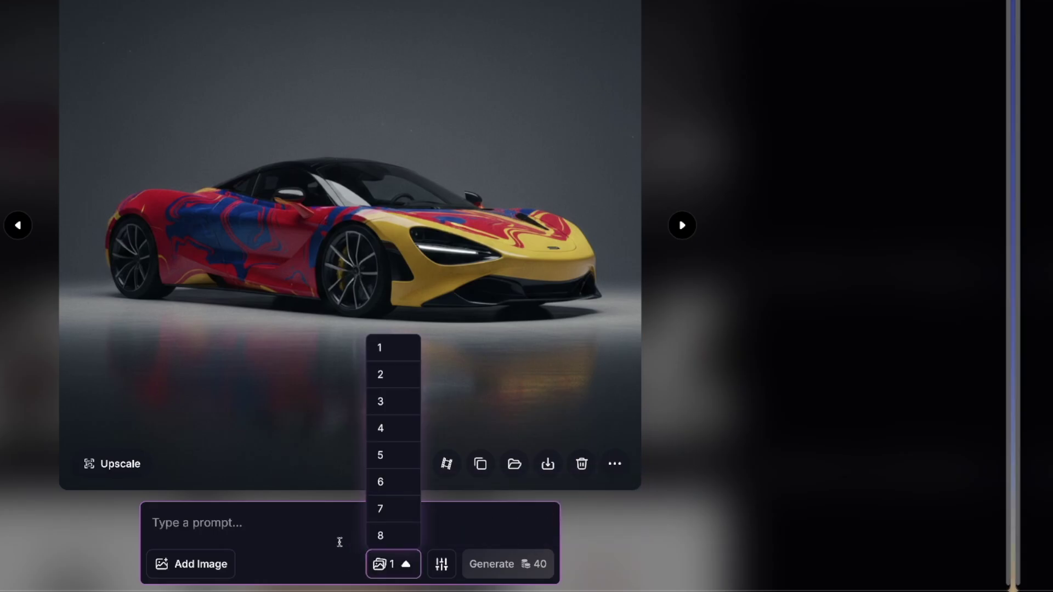
click(406, 567)
click(394, 559)
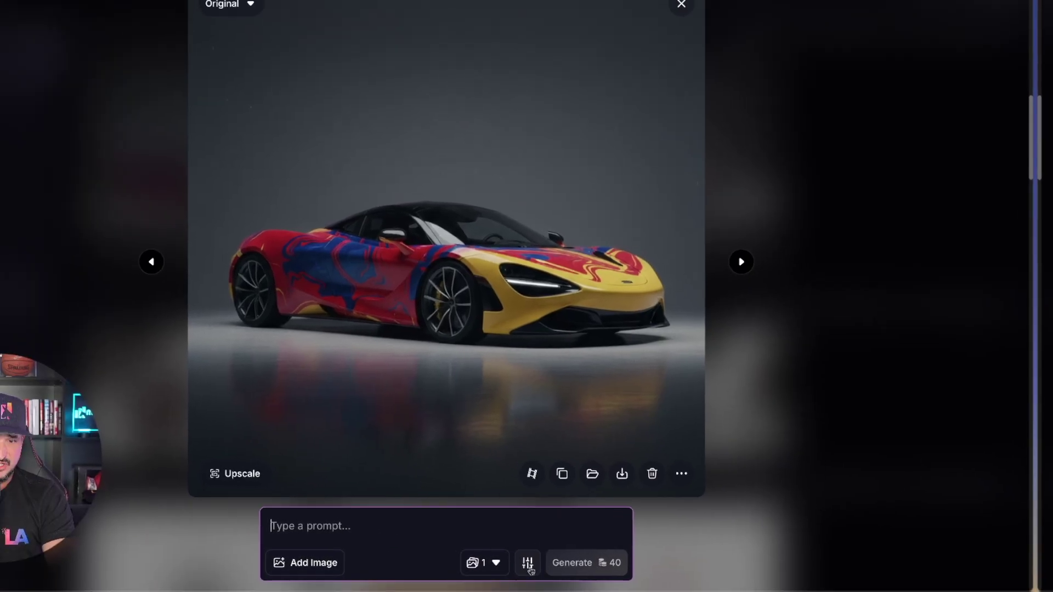
click(442, 559)
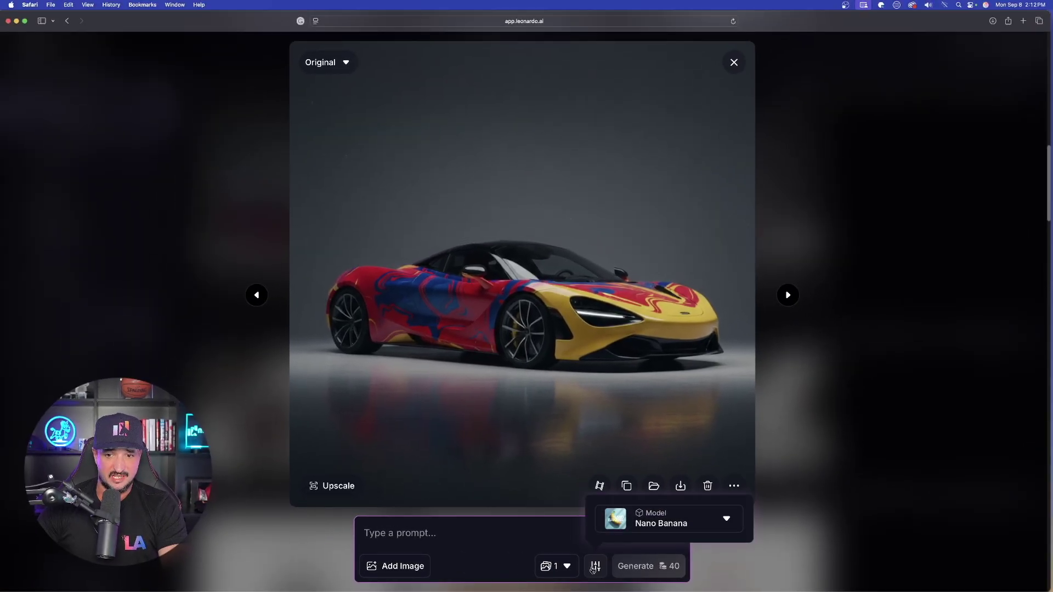
click(557, 566)
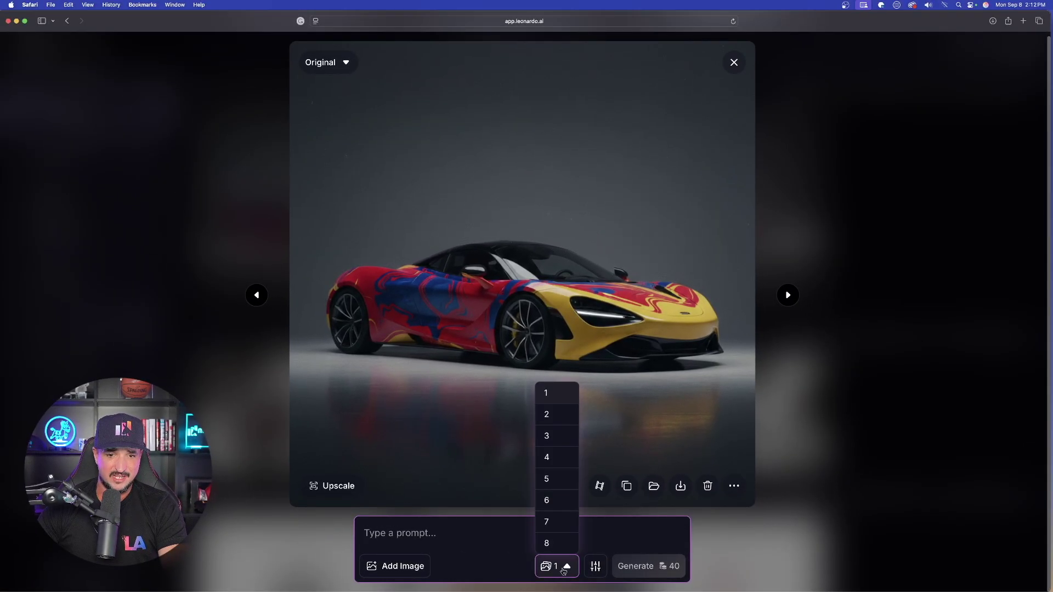
click(471, 547)
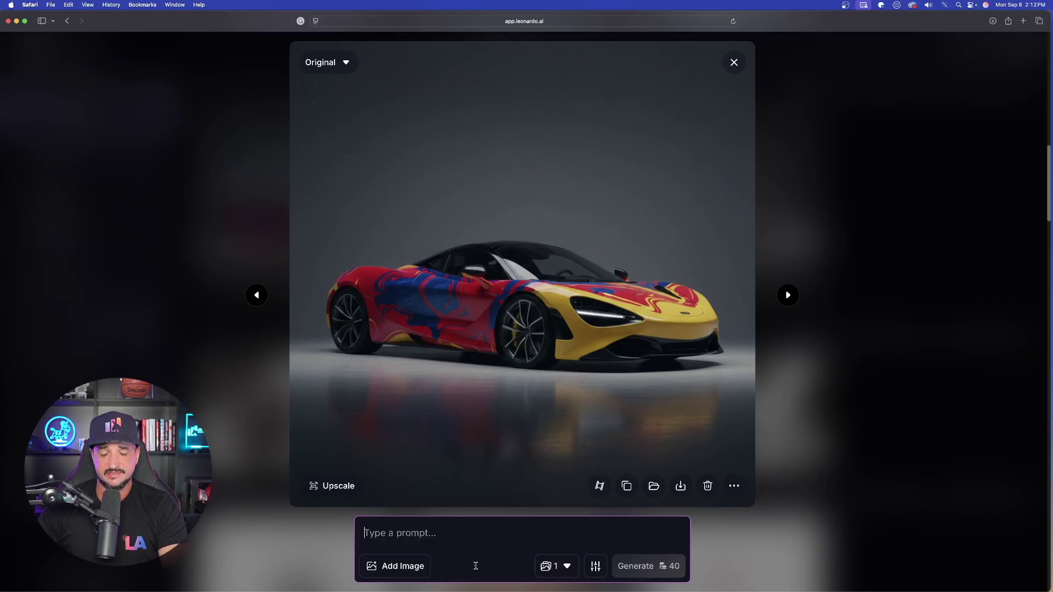
Upload the downloaded image of the pink-haired woman and add it as a reference for the McLaren edit
click(399, 569)
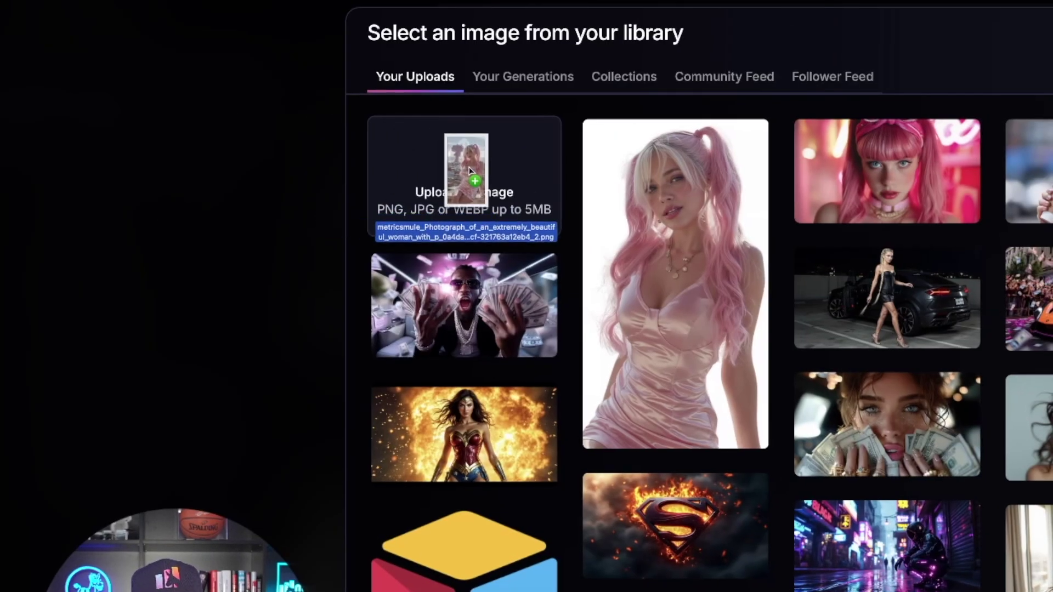
drag(316, 152, 315, 148)
drag(470, 170, 469, 171)
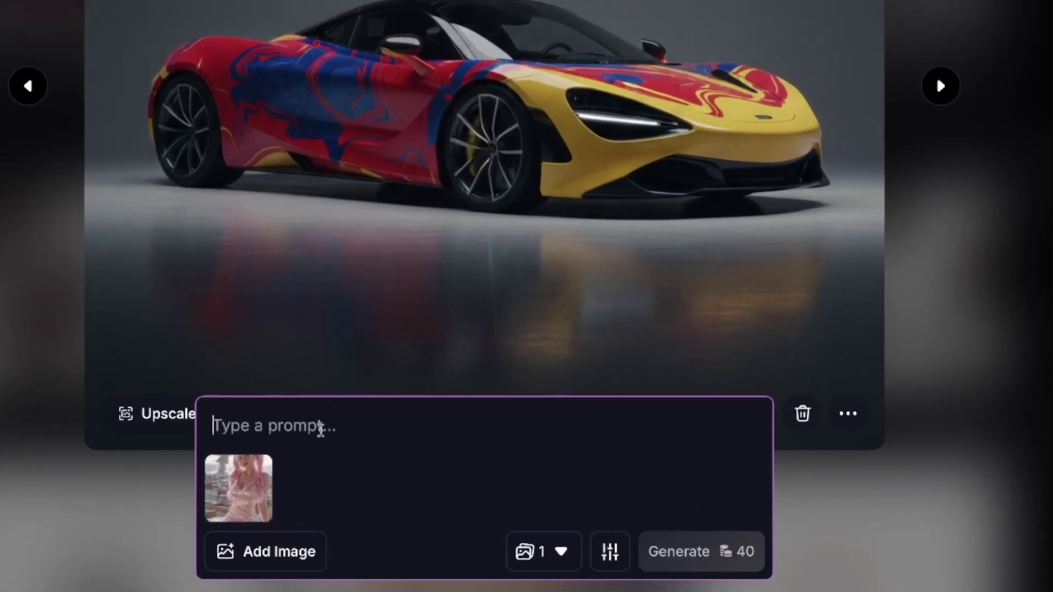
Generate the McLaren edit with the prompt "put this woman sitting on this car", view the resulting image at full size and close it
text(put this woman)
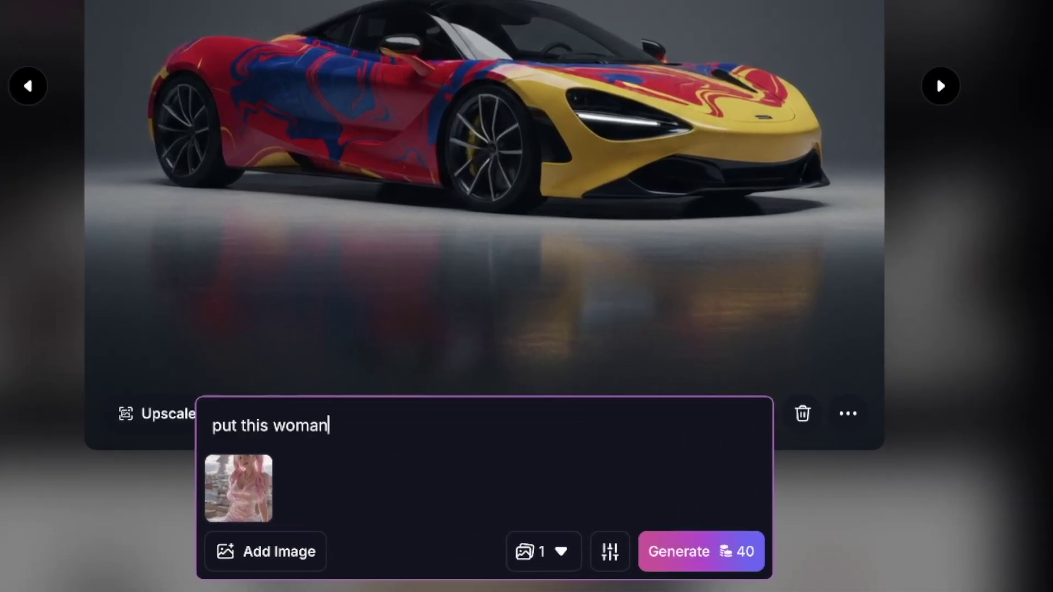
text( sitting on this car)
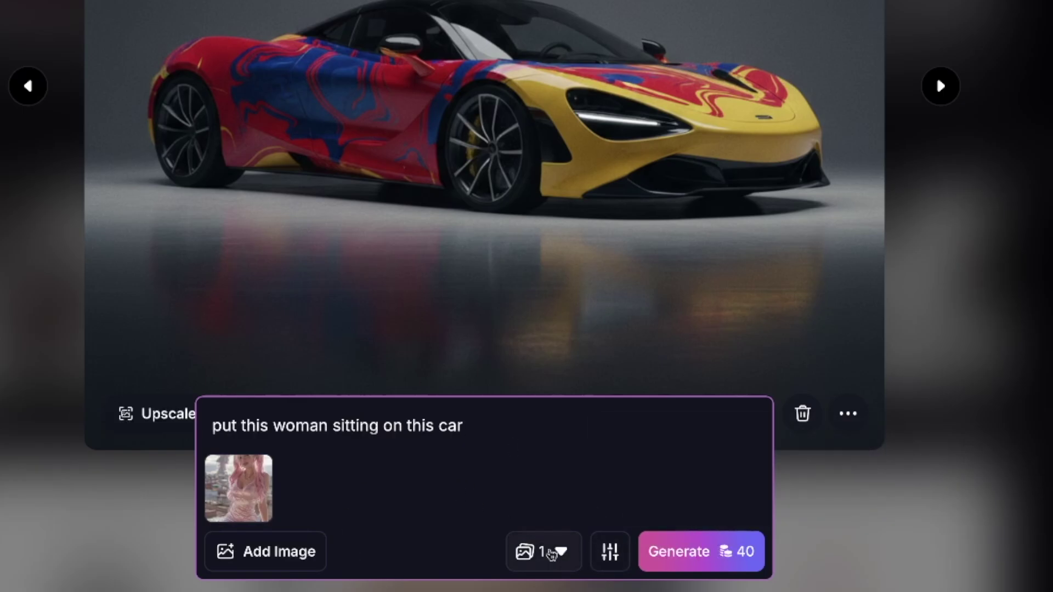
click(690, 552)
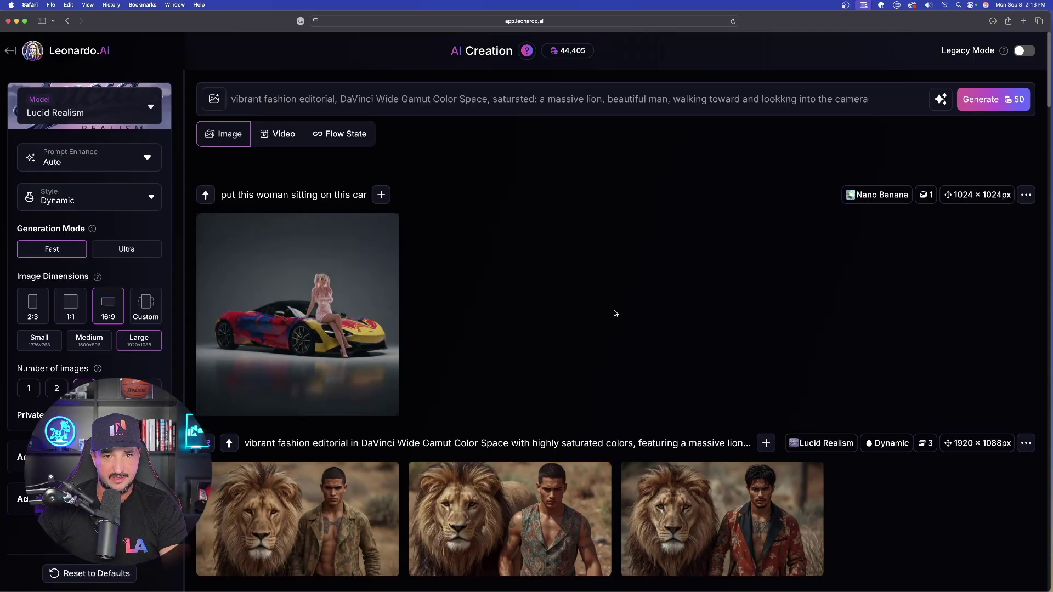
click(278, 299)
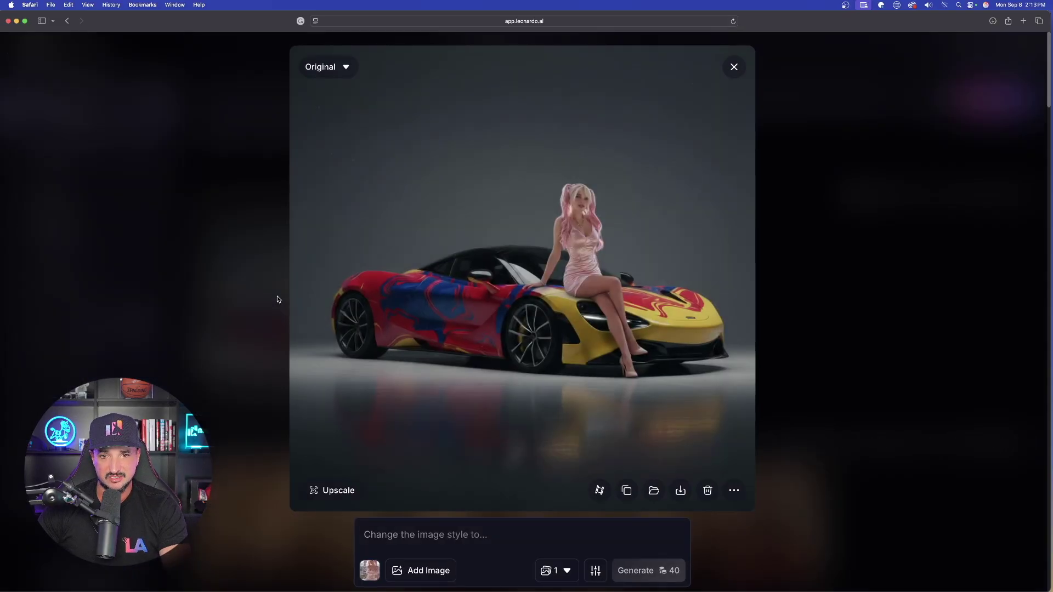
click(278, 299)
Browse the generated lion-and-man images and open the third one, with the man in the red floral jacket, at full size
scroll(356, 264, down, 4)
click(322, 255)
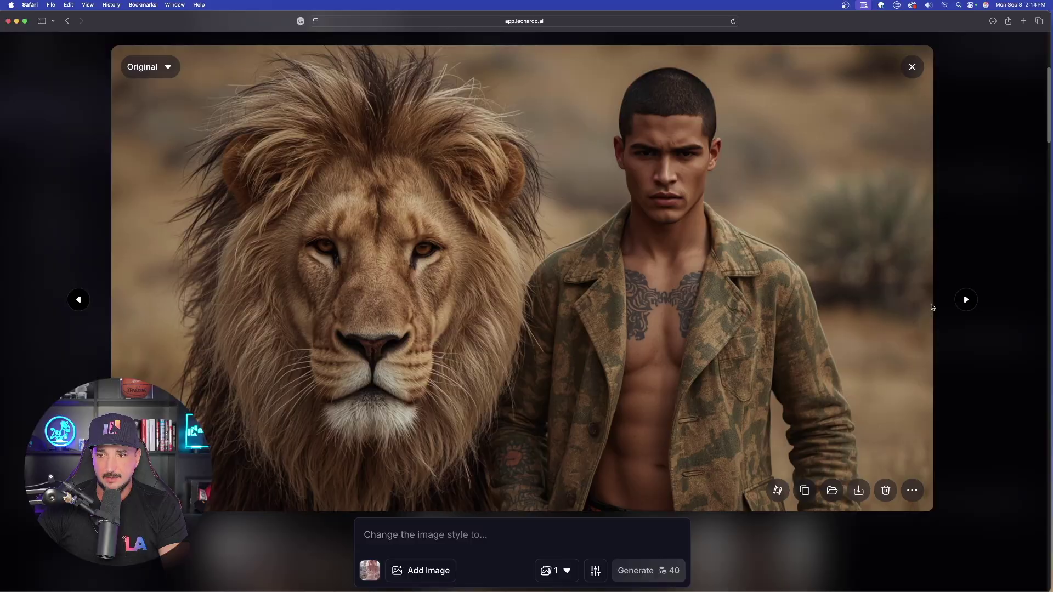
click(966, 299)
click(965, 299)
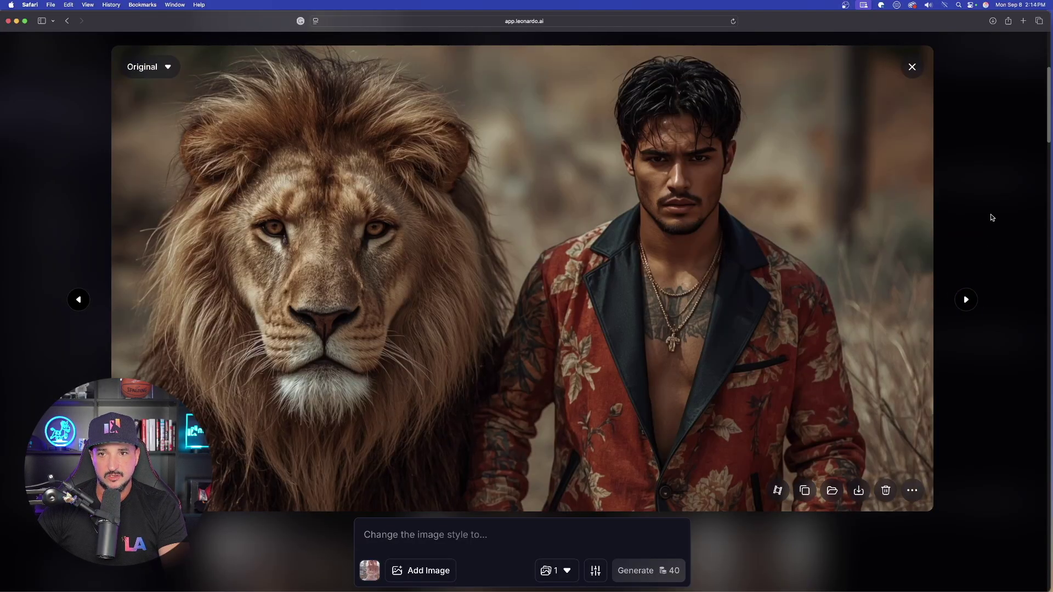
click(913, 68)
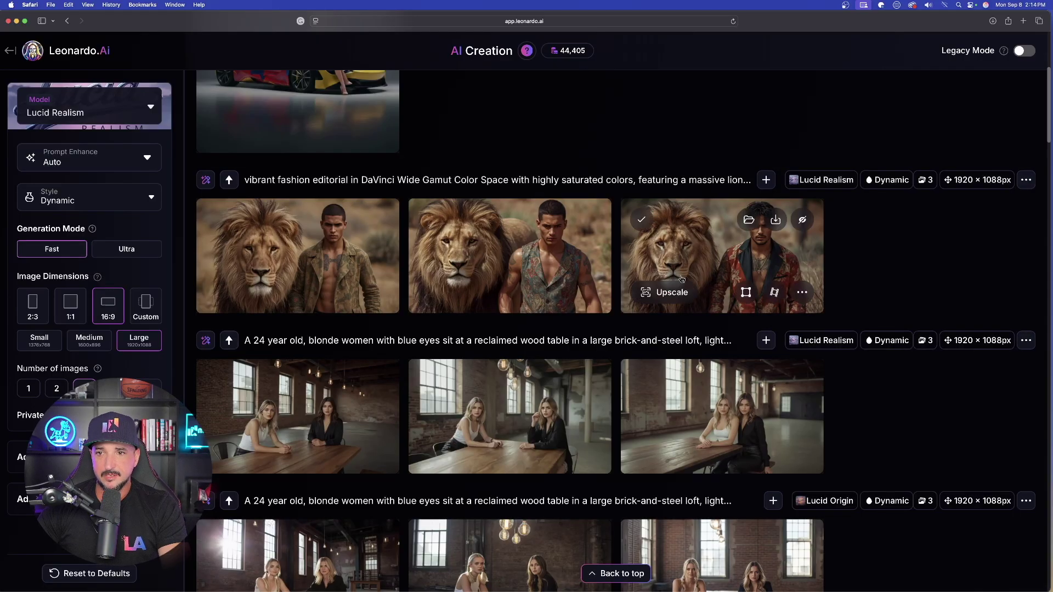
click(690, 249)
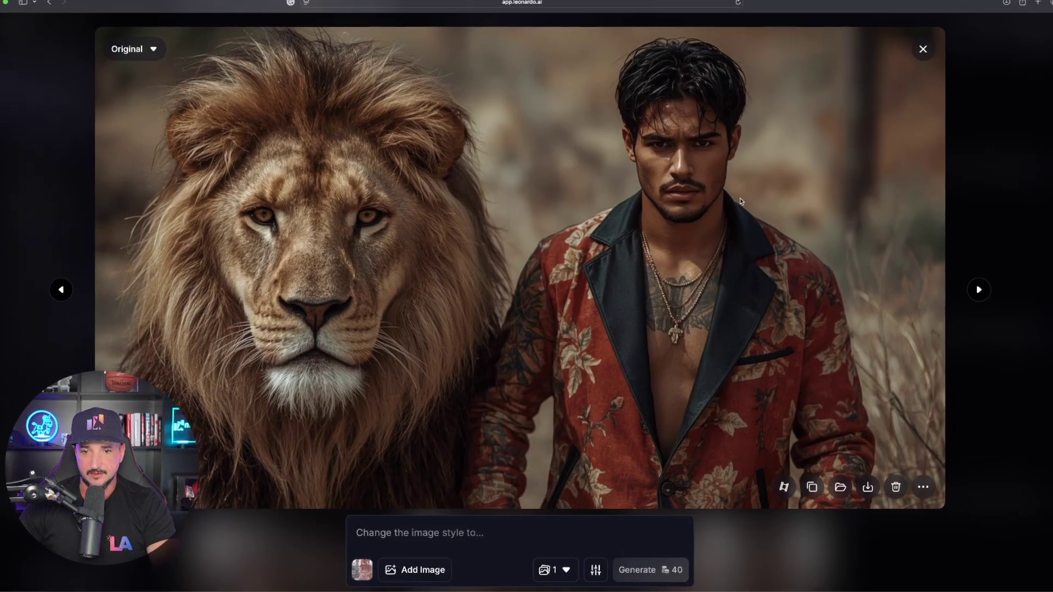
Switch to Preview and examine the Armani outfit collage with the navy suit, shirt, tie, sunglasses and shoes, closing its window when finished
click(373, 534)
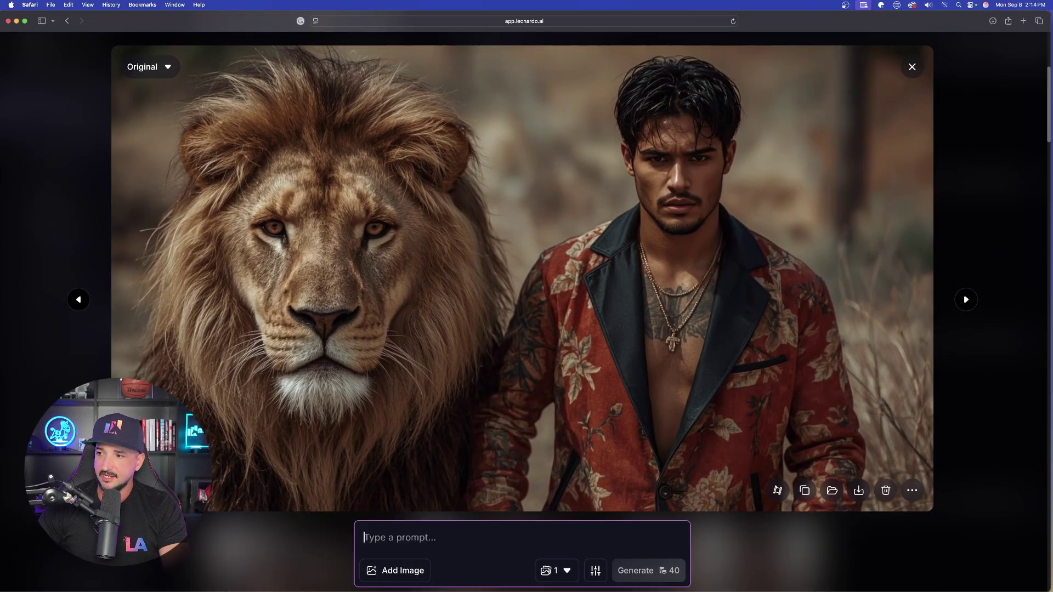
key(super+Tab)
drag(195, 28, 467, 113)
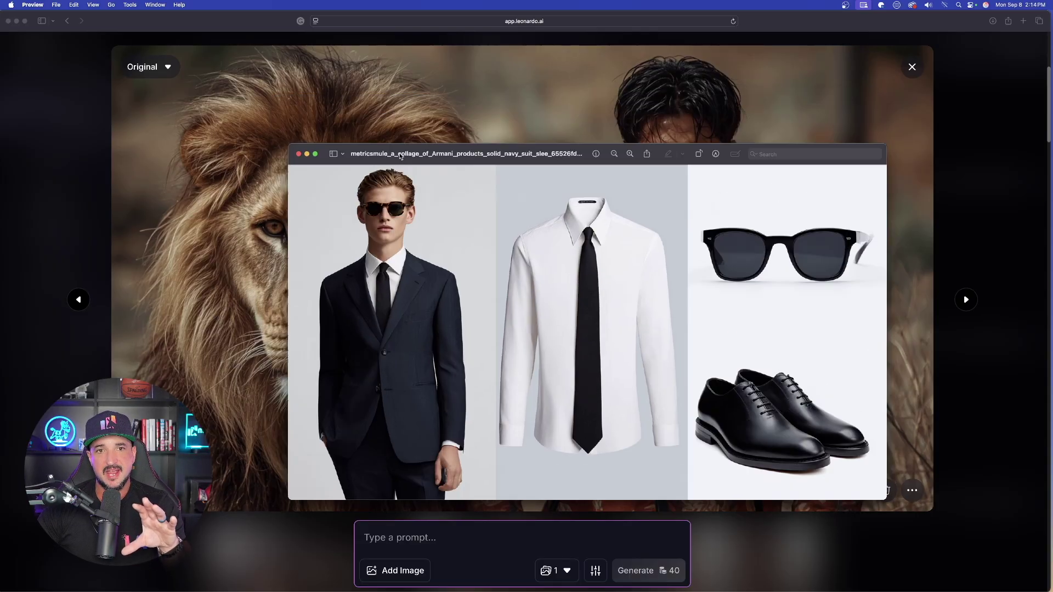
key(super+w)
drag(1052, 186, 382, 117)
Upload the shirt, tie, sunglasses and shoes image as a reference and generate with the prompt "put the man in this outfit"
click(402, 573)
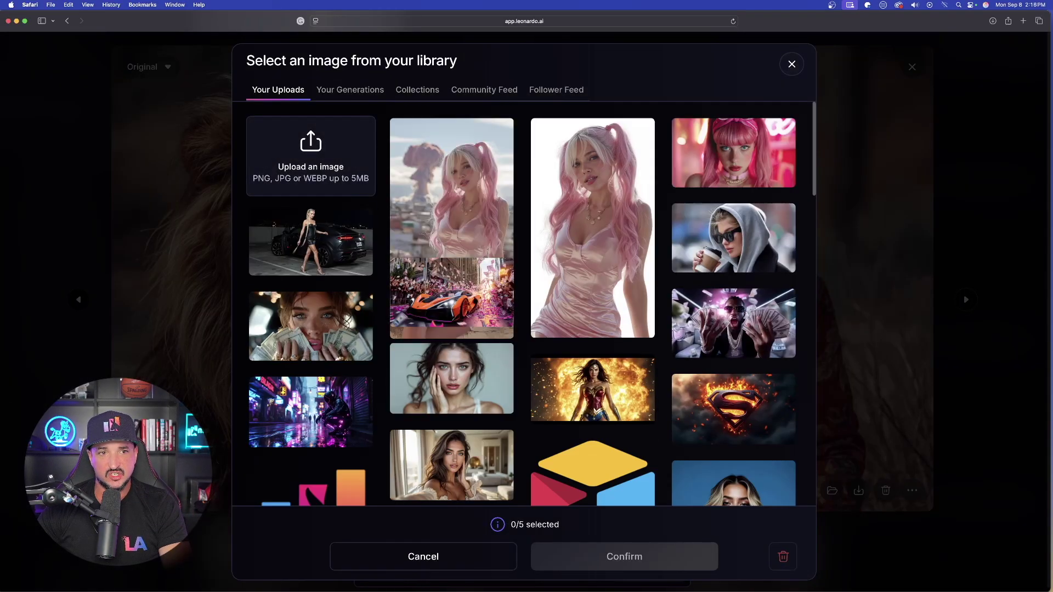
drag(402, 575, 305, 154)
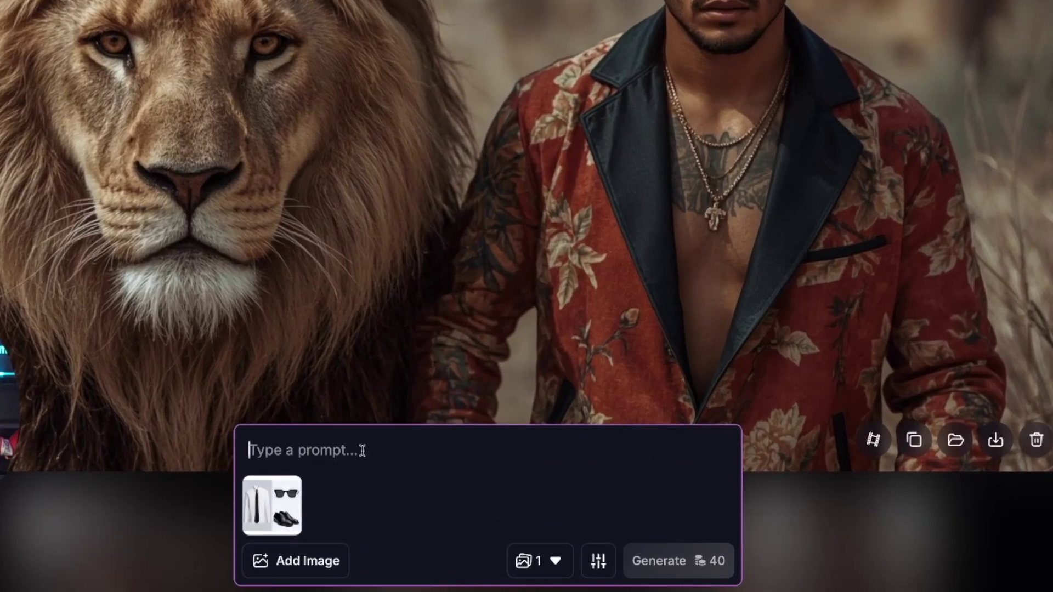
text(put the man in this outfit)
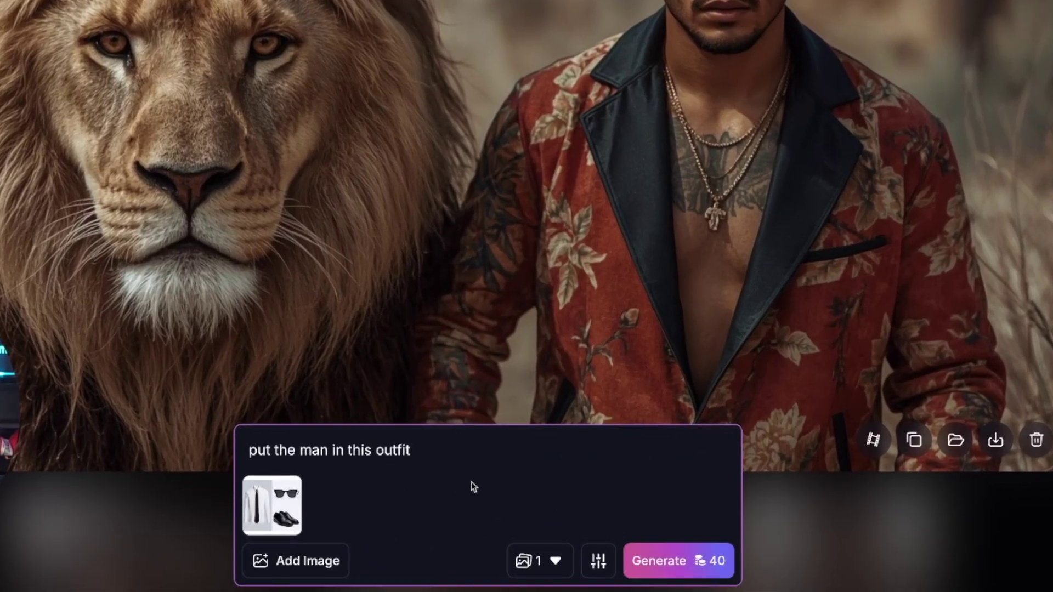
click(704, 560)
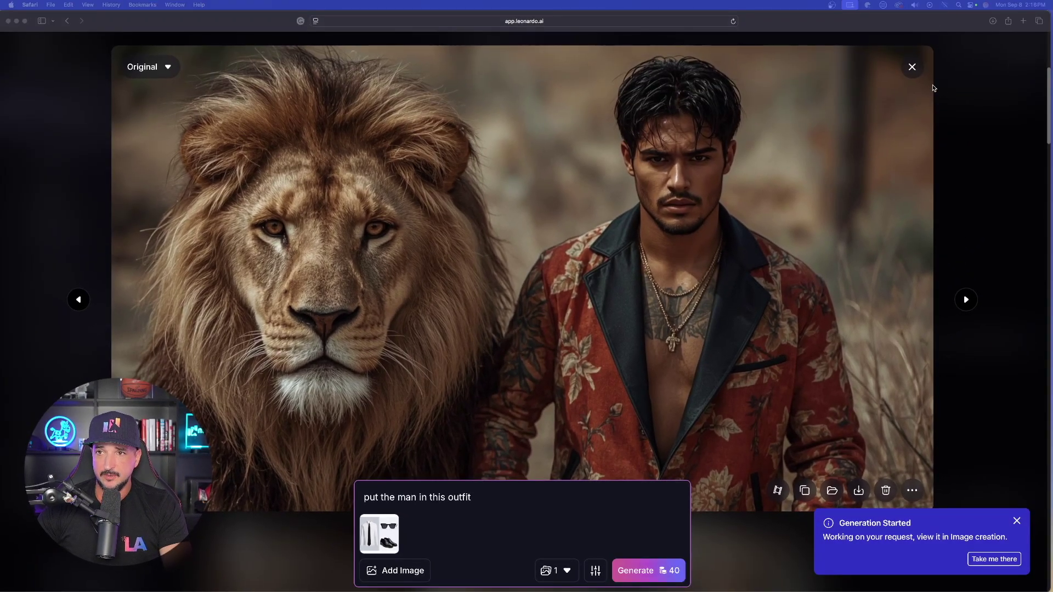
Add the purple neon cyberpunk street image from the existing uploads as a second reference for the lion-and-man edit
click(491, 500)
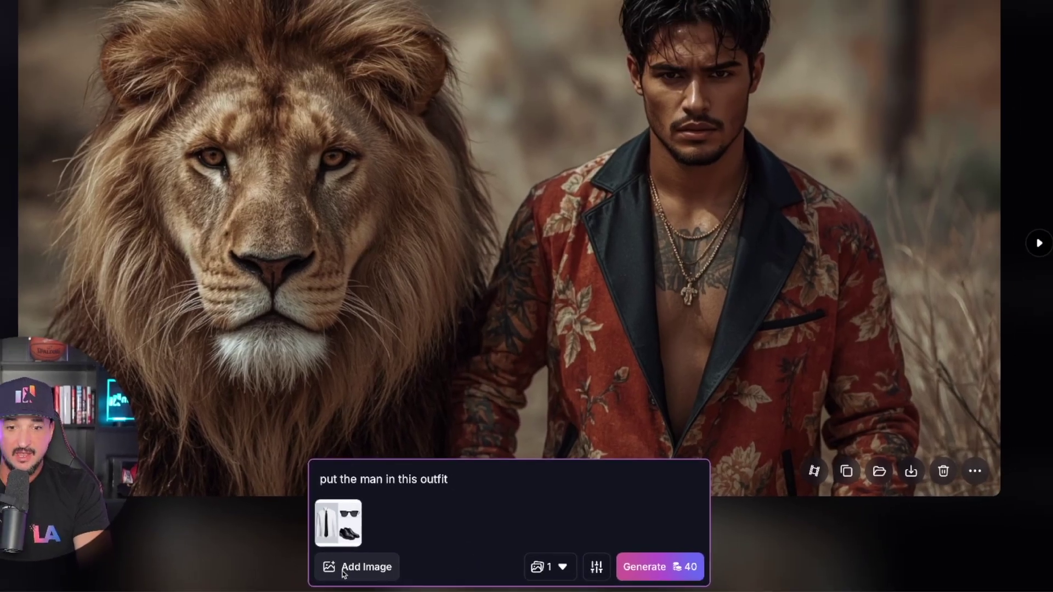
click(343, 570)
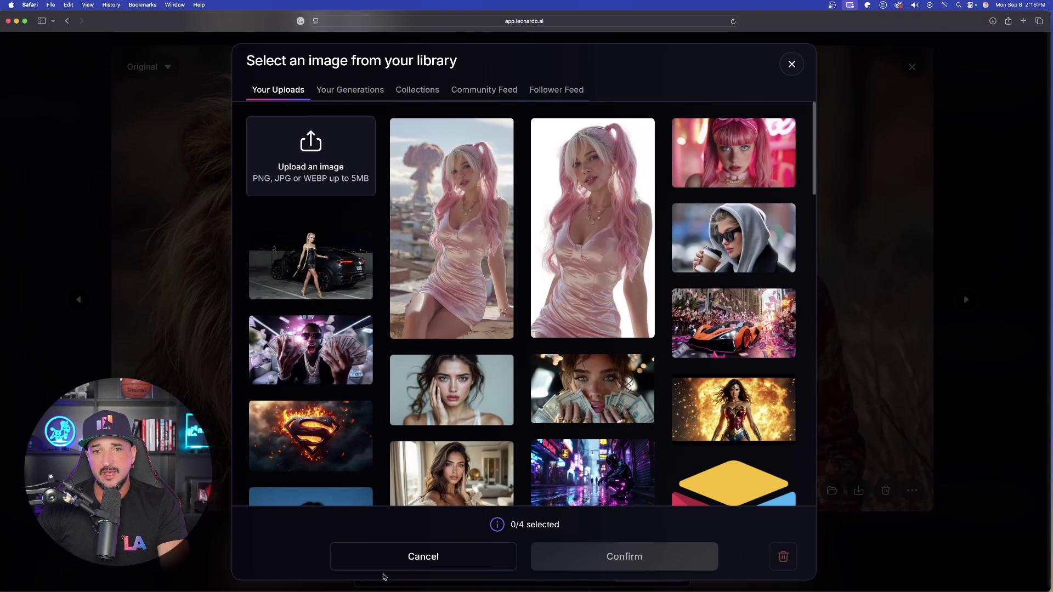
scroll(629, 417, down, 2)
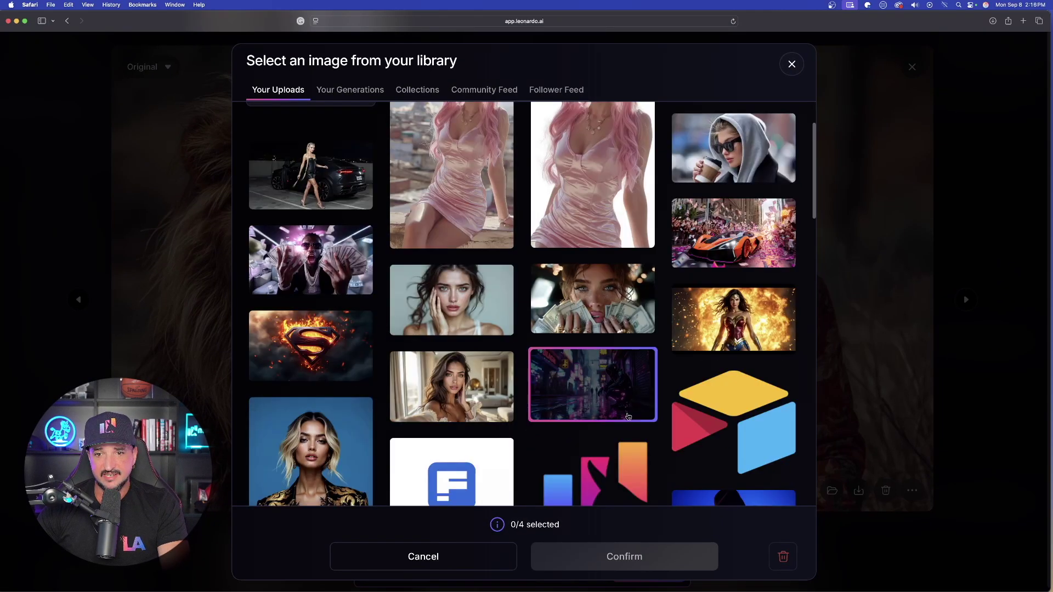
click(607, 382)
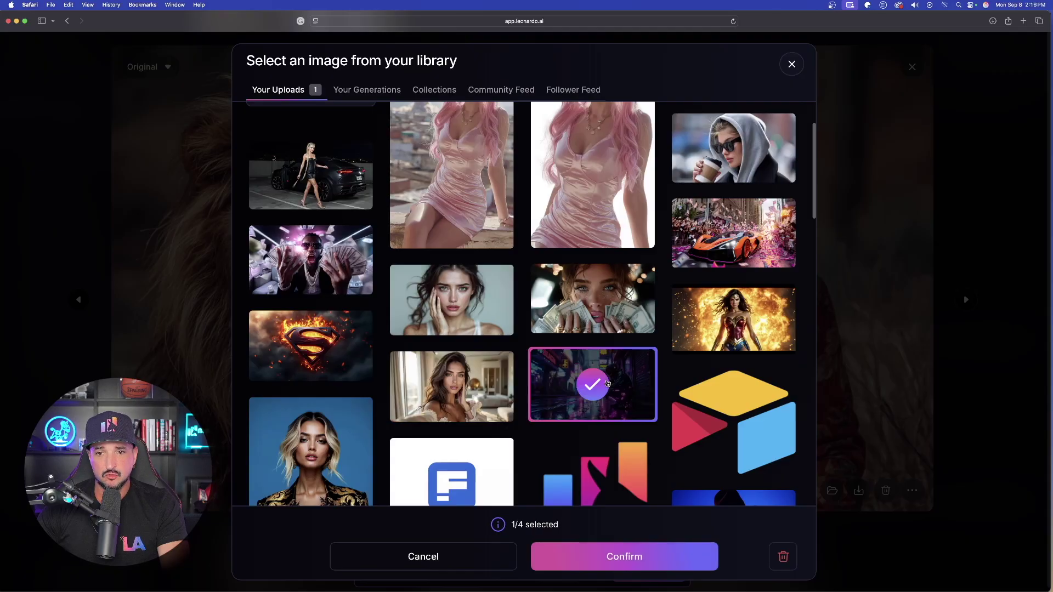
click(634, 556)
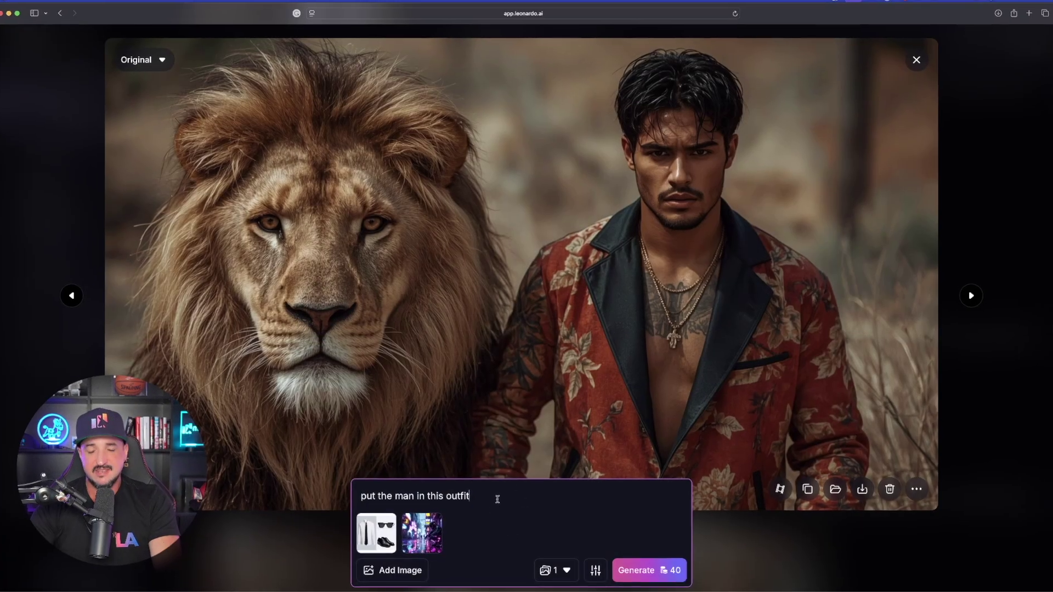
Extend the prompt with ", change style to this cyberpunk image, remove the lion", generate the image and close the full-size view
text(, change style to this cyberpunk image)
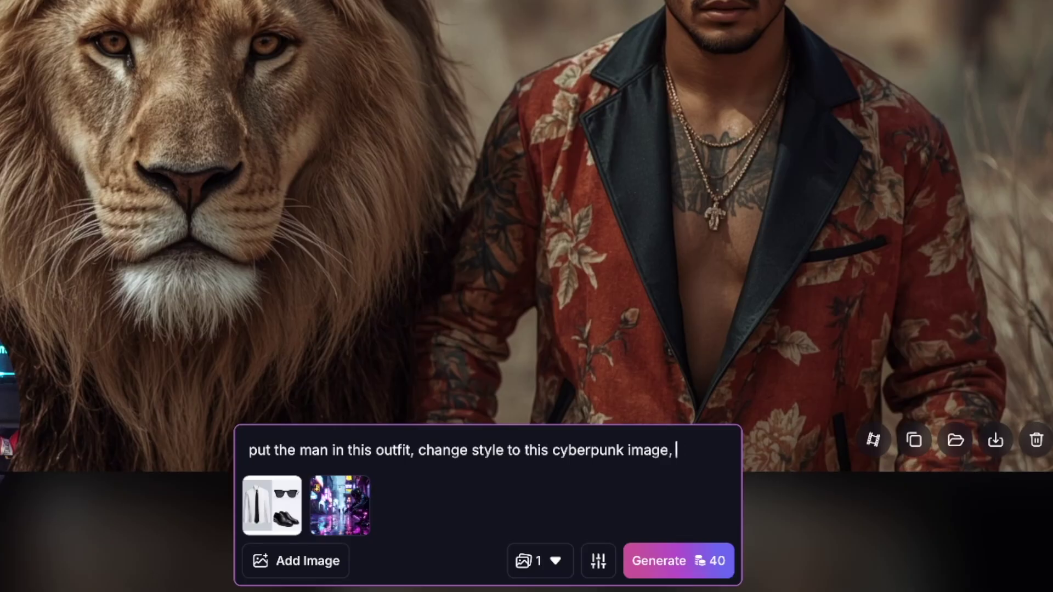
text(, remove the lion)
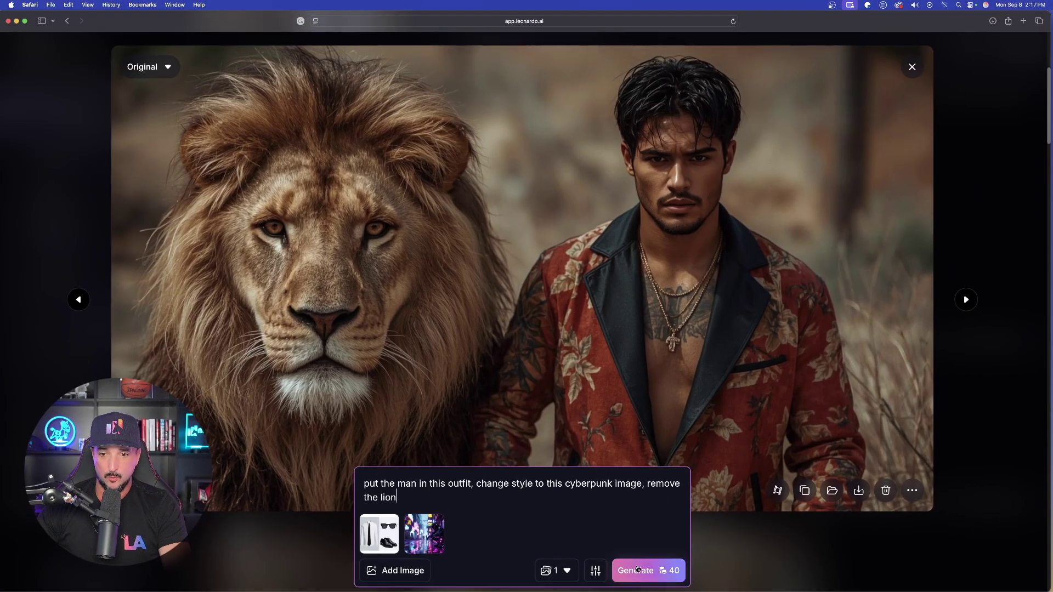
click(639, 569)
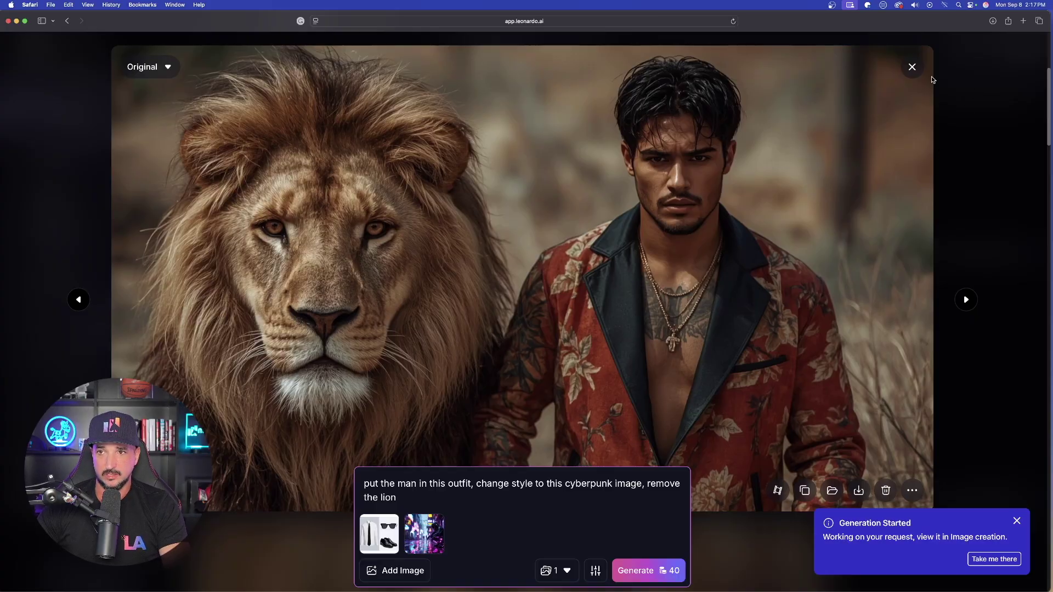
click(912, 68)
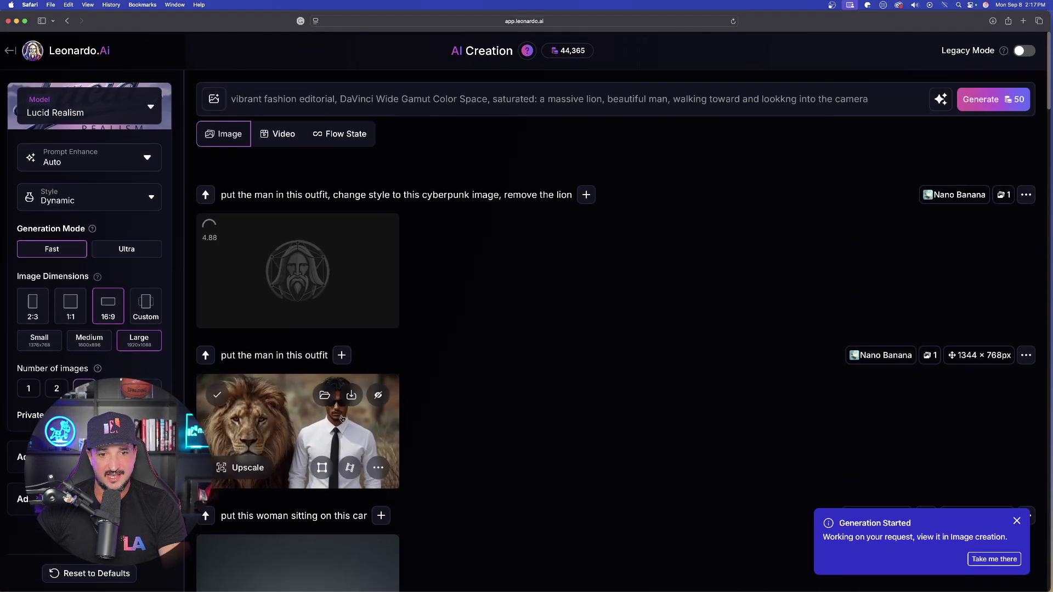
Open the "put the man in this outfit" result and compare it with the outfit reference image in Preview, closing both when finished
click(318, 465)
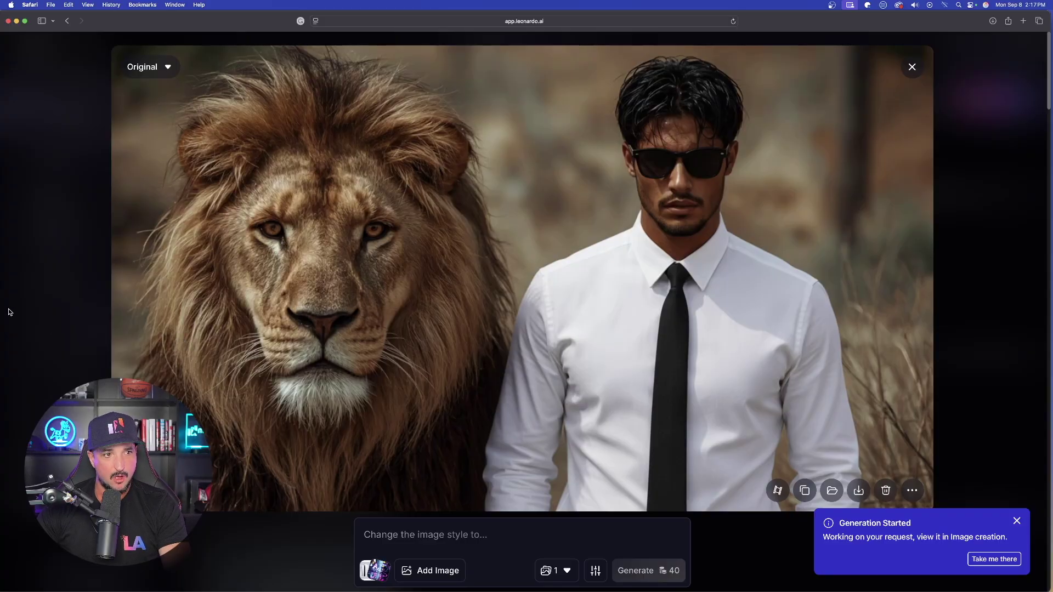
key(super+Tab)
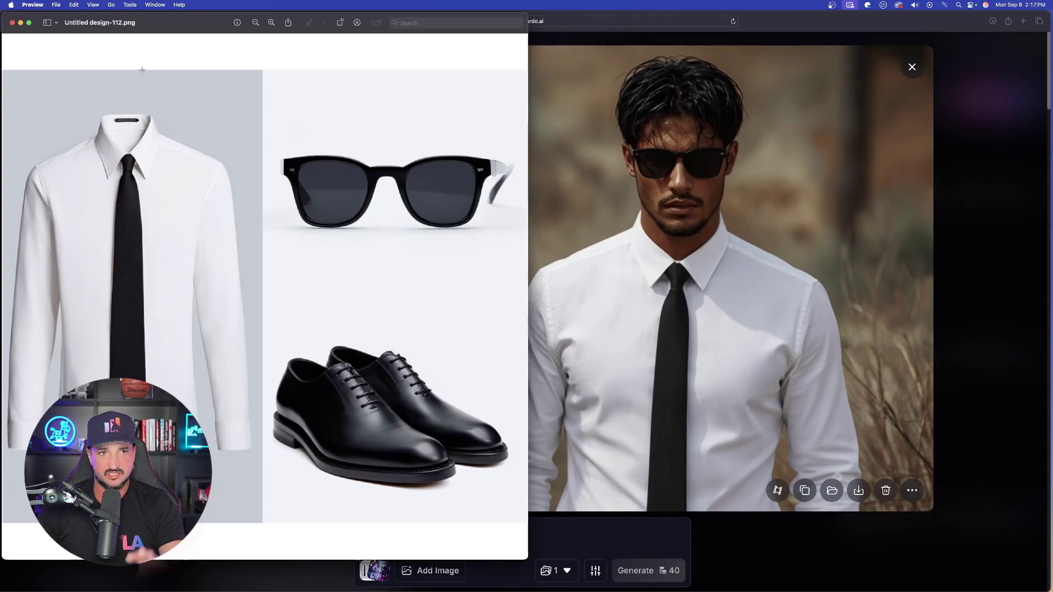
drag(162, 34, 225, 36)
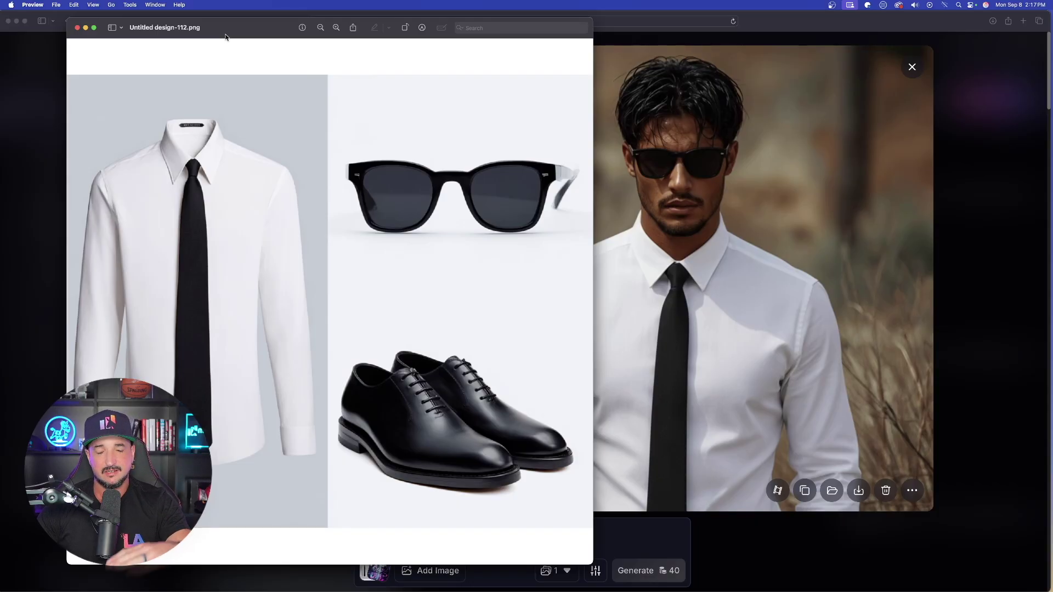
click(78, 28)
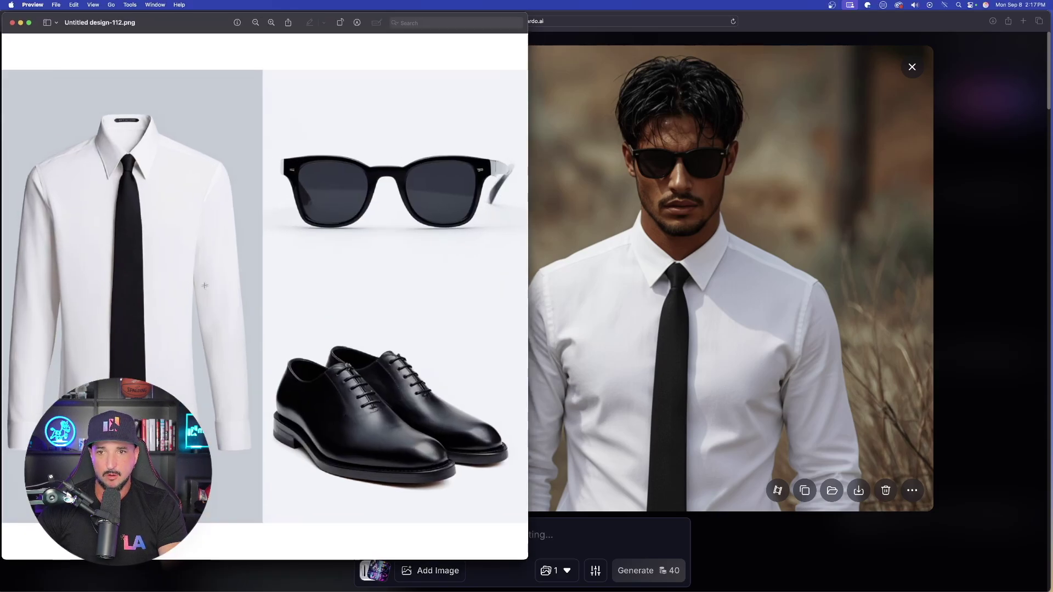
click(12, 24)
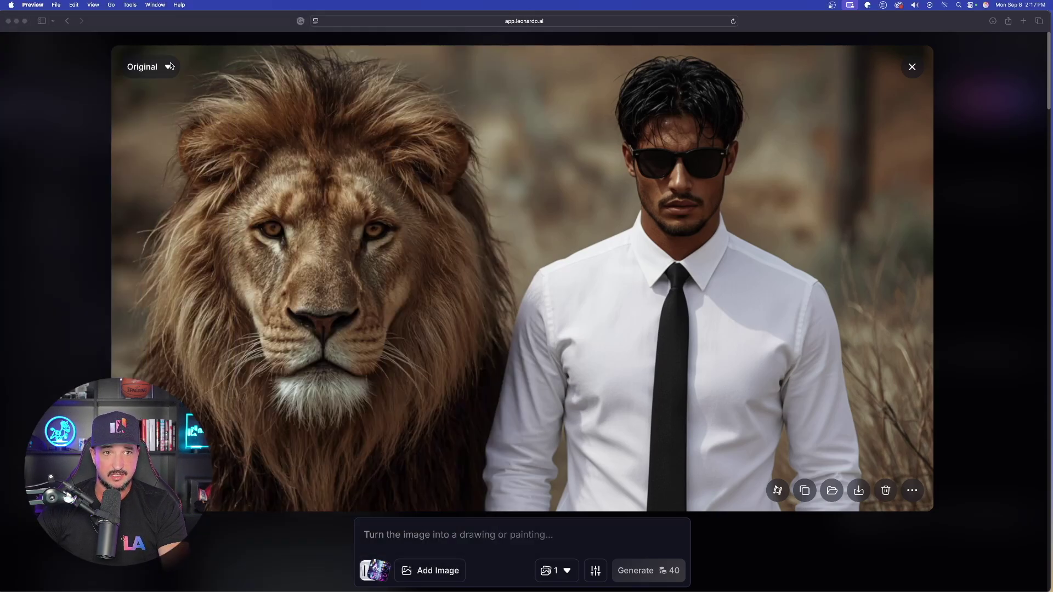
click(71, 99)
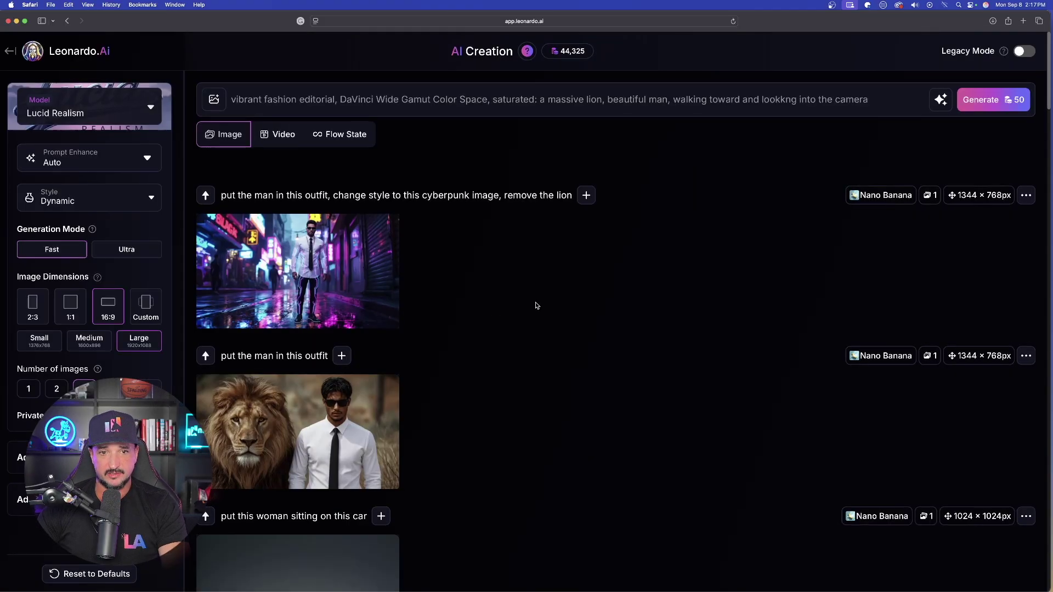
Compare the cyberpunk street result with the lion-and-man outfit result by viewing each at full size
click(304, 259)
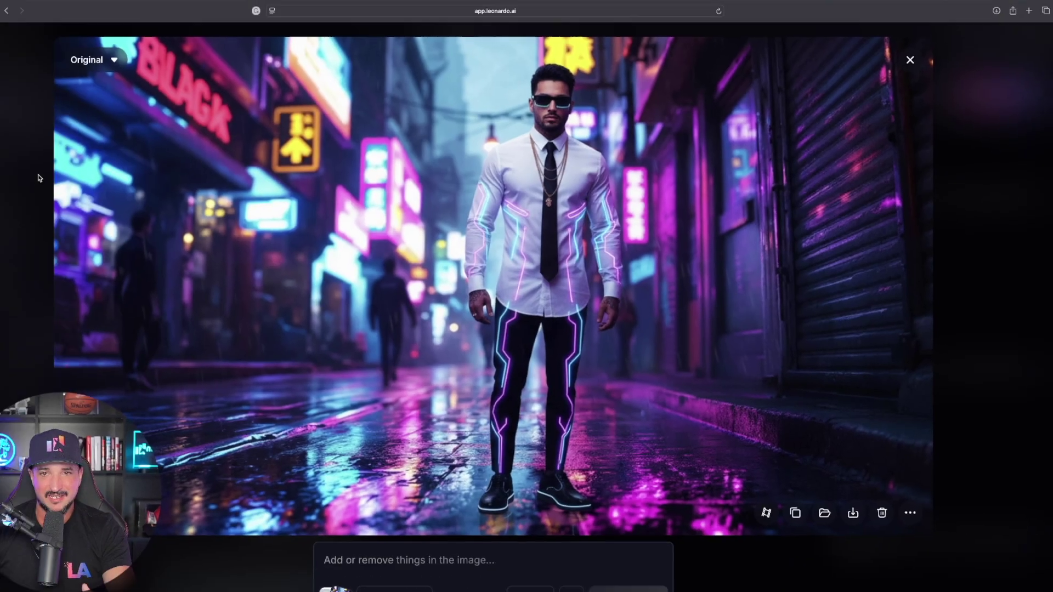
key(Escape)
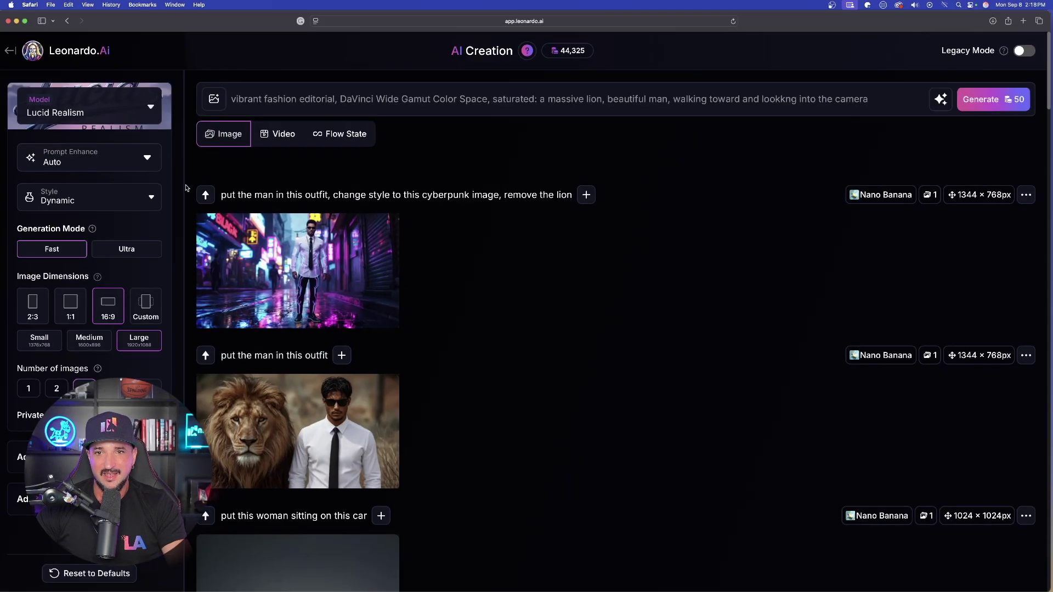
click(285, 422)
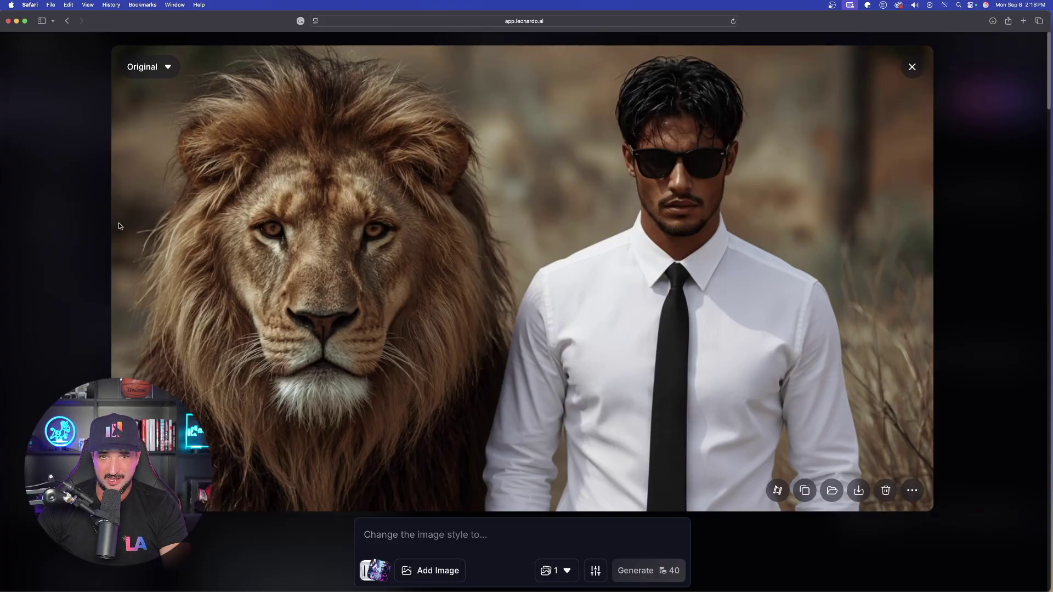
key(Escape)
click(269, 267)
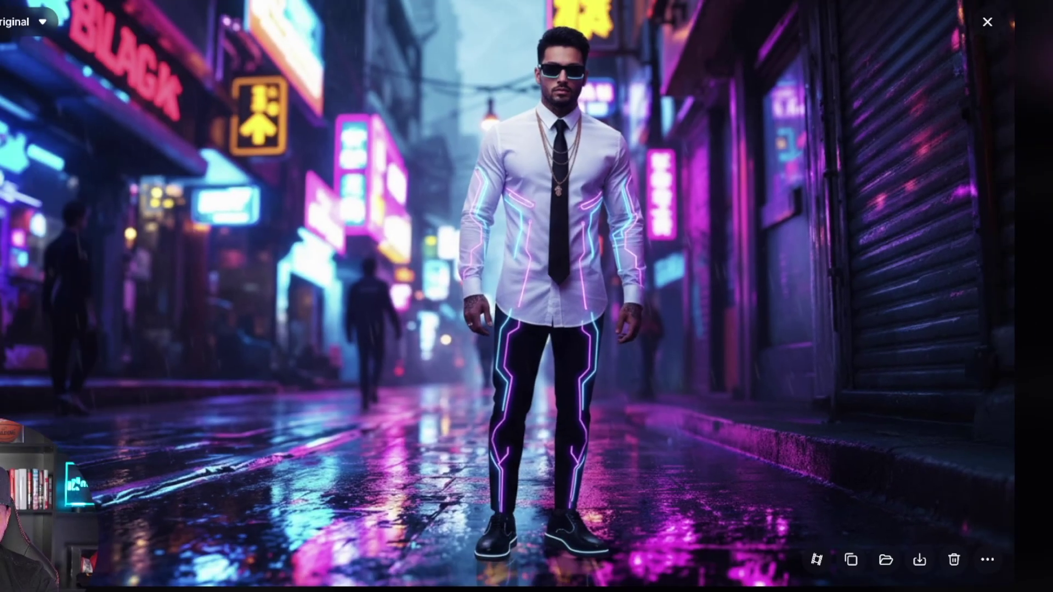
key(Escape)
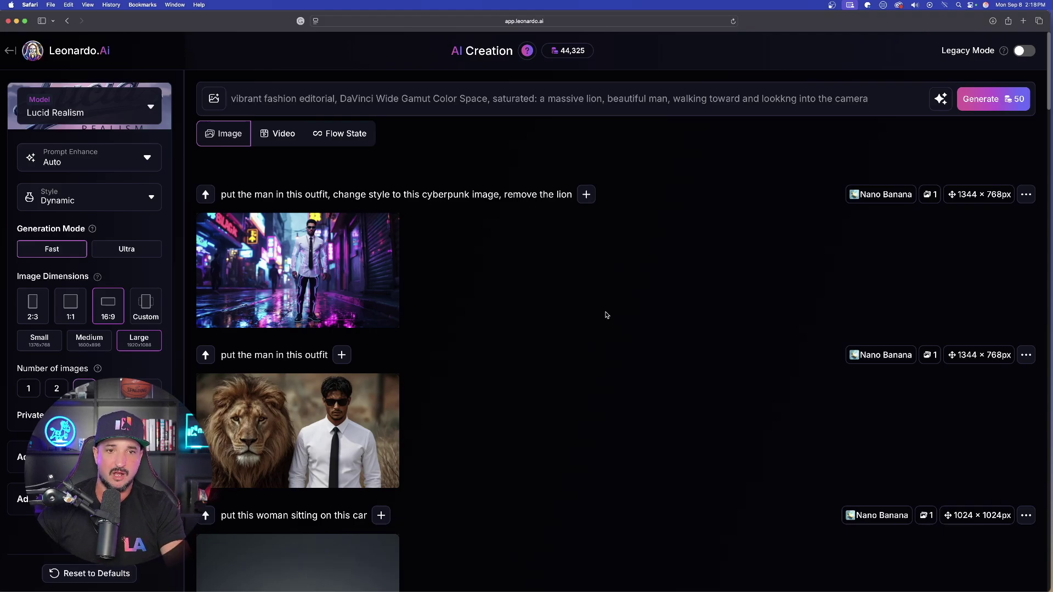
mouse_move(226, 419)
click(263, 434)
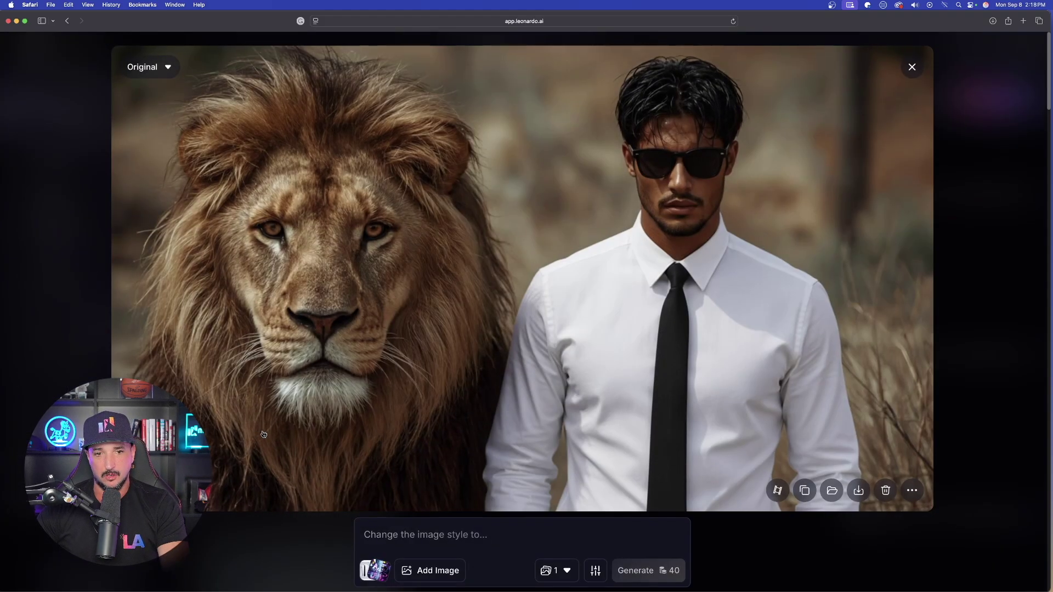
Reopen the "put the man in this outfit" lion image and remove the cyberpunk reference from its edit prompt
click(57, 208)
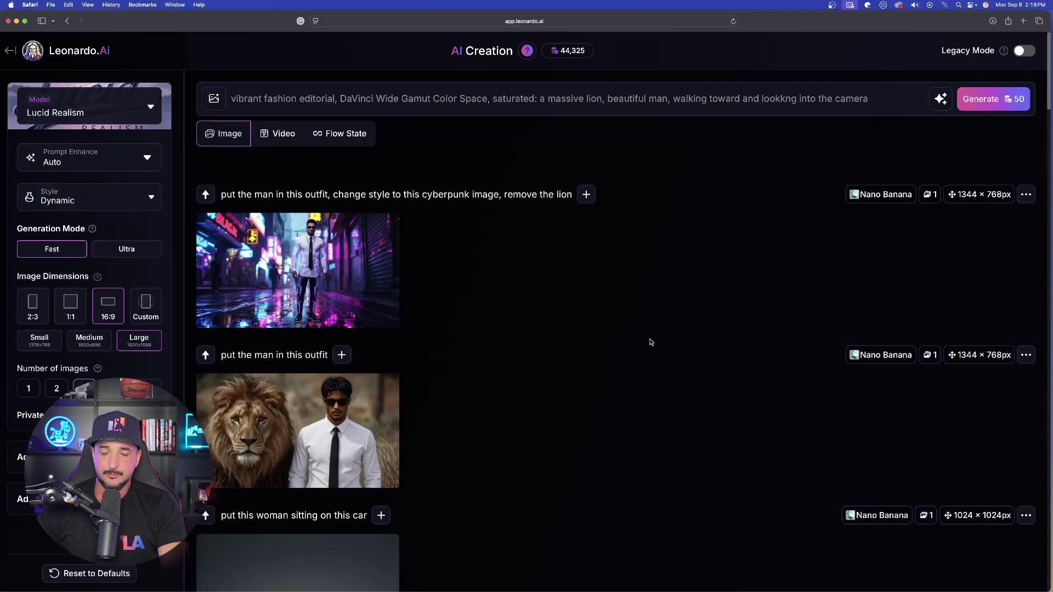
click(255, 318)
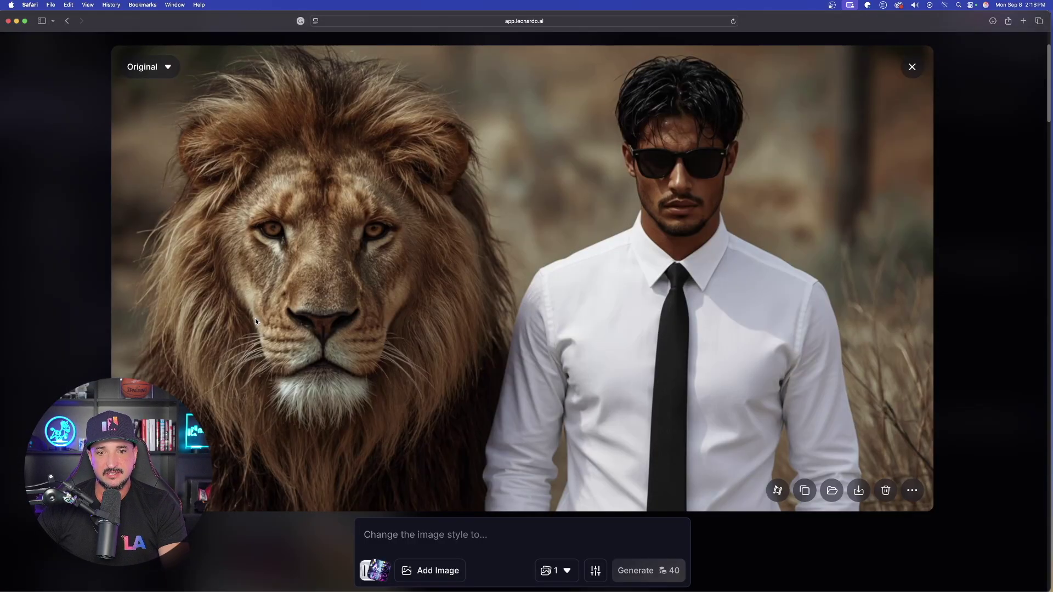
click(387, 567)
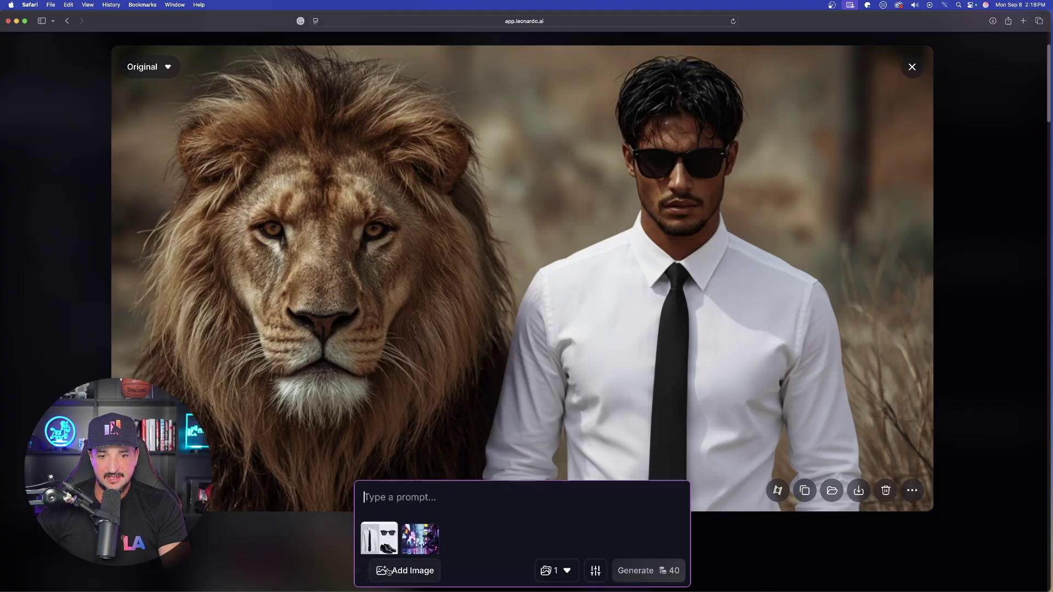
click(434, 524)
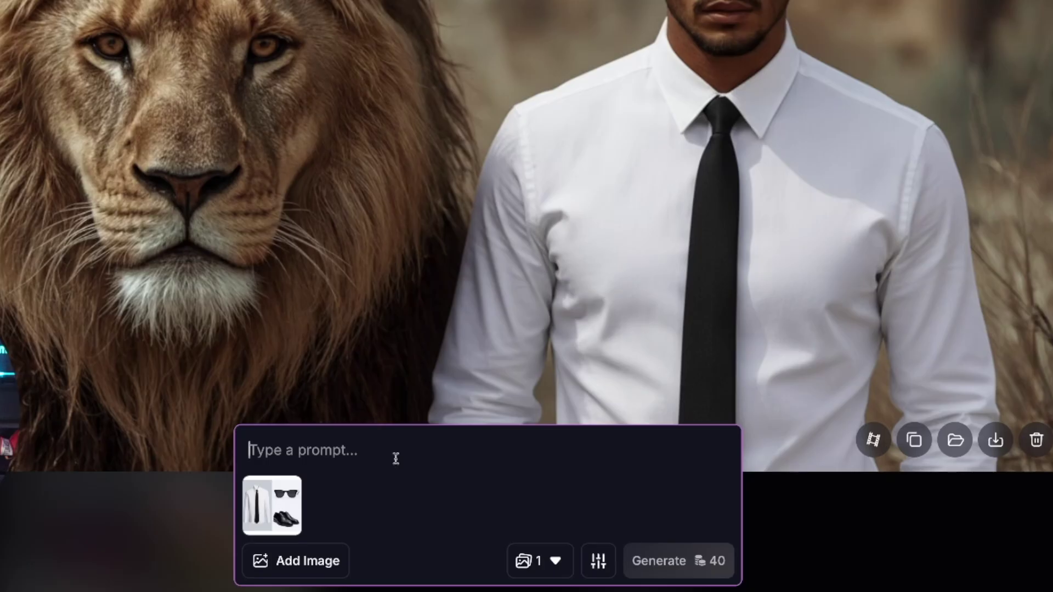
Generate the man in this outfit as a full body shot showing the shoes, lion removed, walking down the runway of Paris fashion week, and open the result
text(put man in this outfit, make it a full body shot to show the shoes, remove the lion, put the man walking down the runway of Paris fashion week)
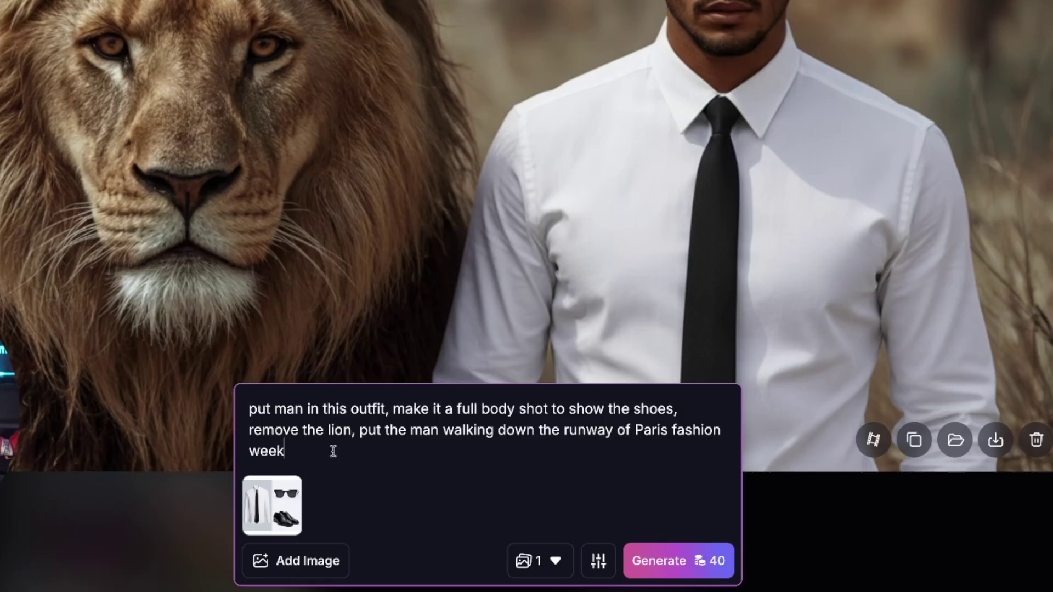
click(676, 560)
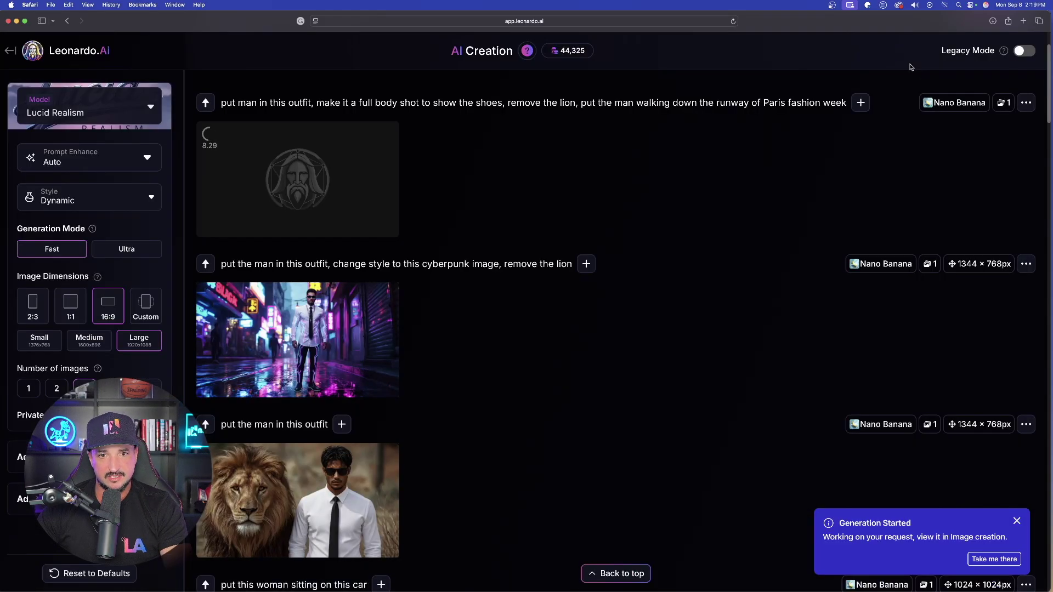
scroll(526, 373, down, 2)
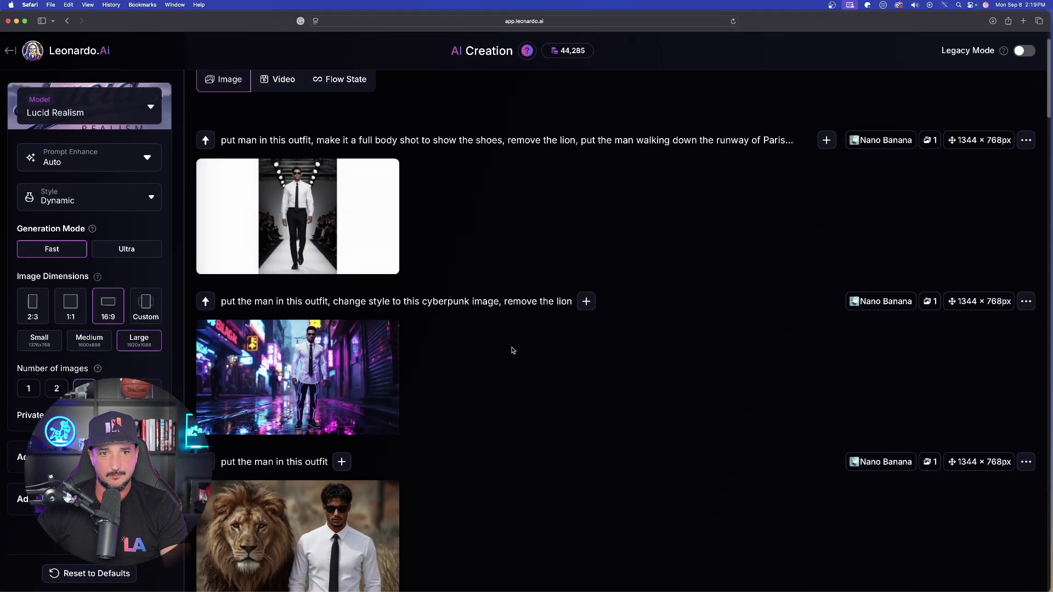
click(279, 211)
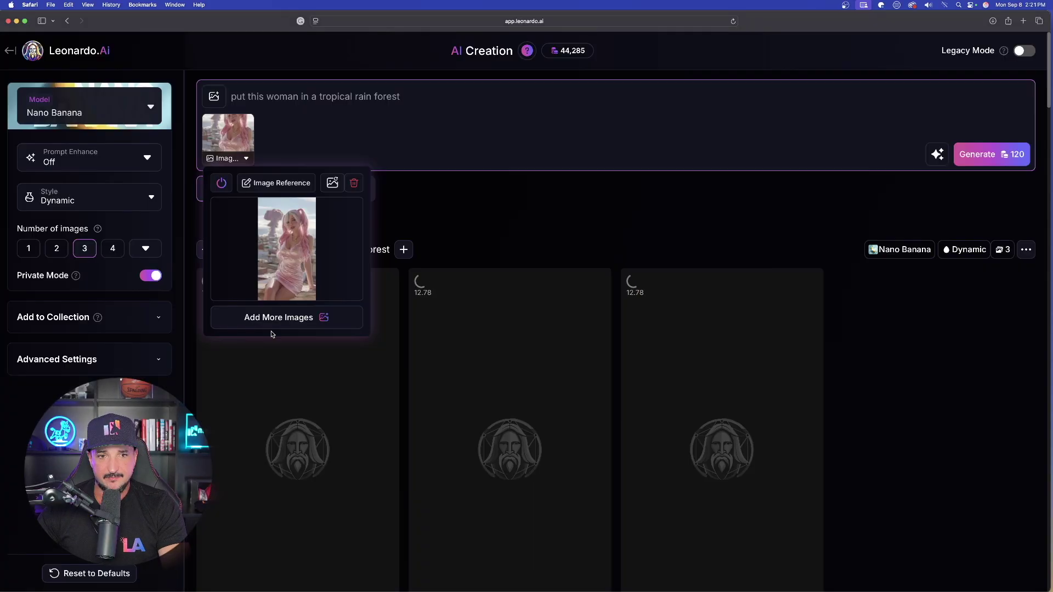
Add the upload of the blonde woman beside the black car as second reference and generate with "put this woman inside this car"
click(302, 324)
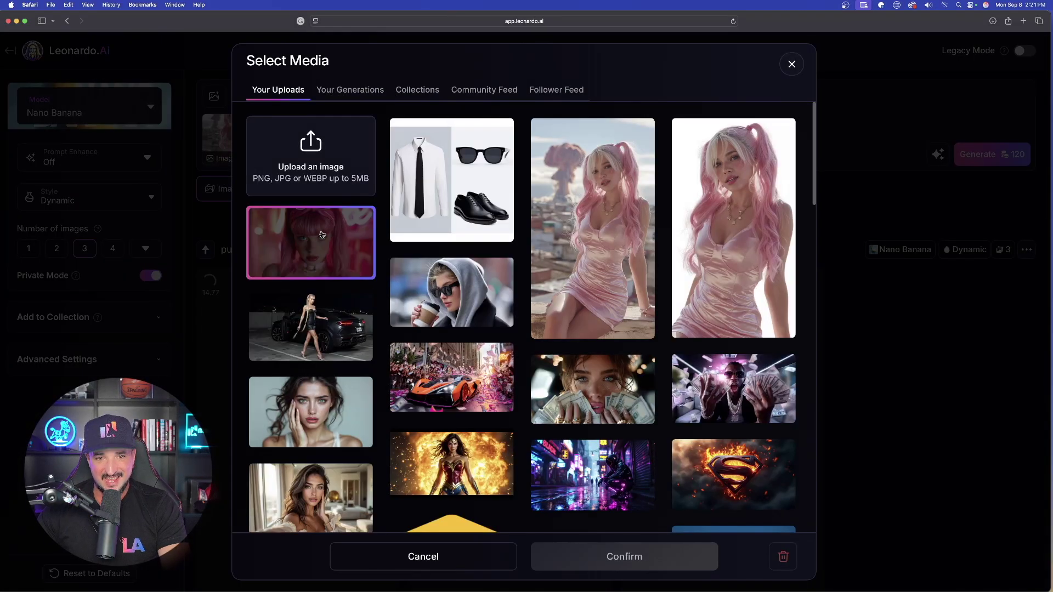
scroll(441, 141, down, 3)
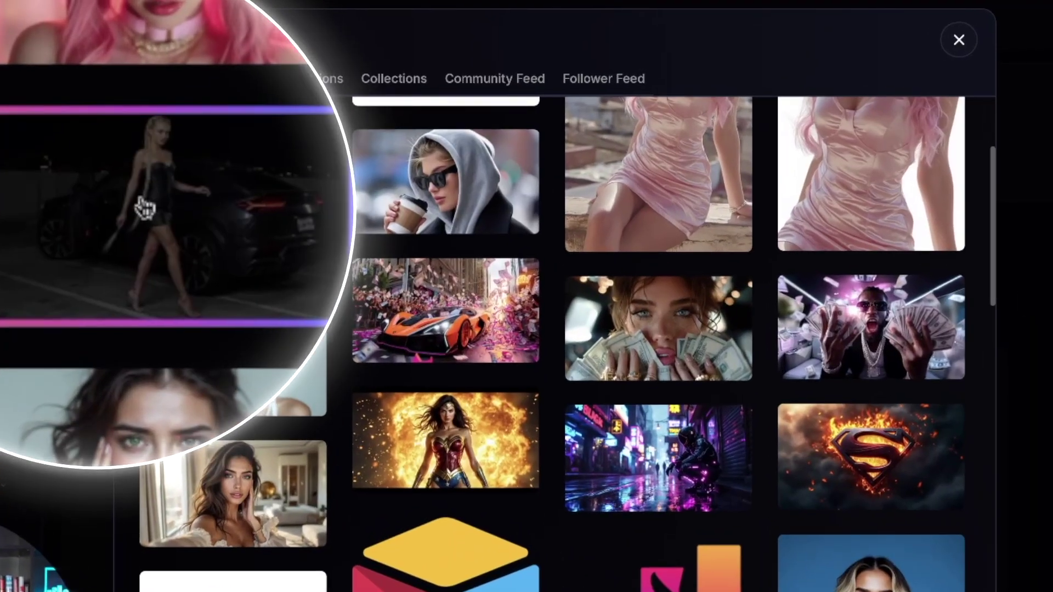
click(310, 220)
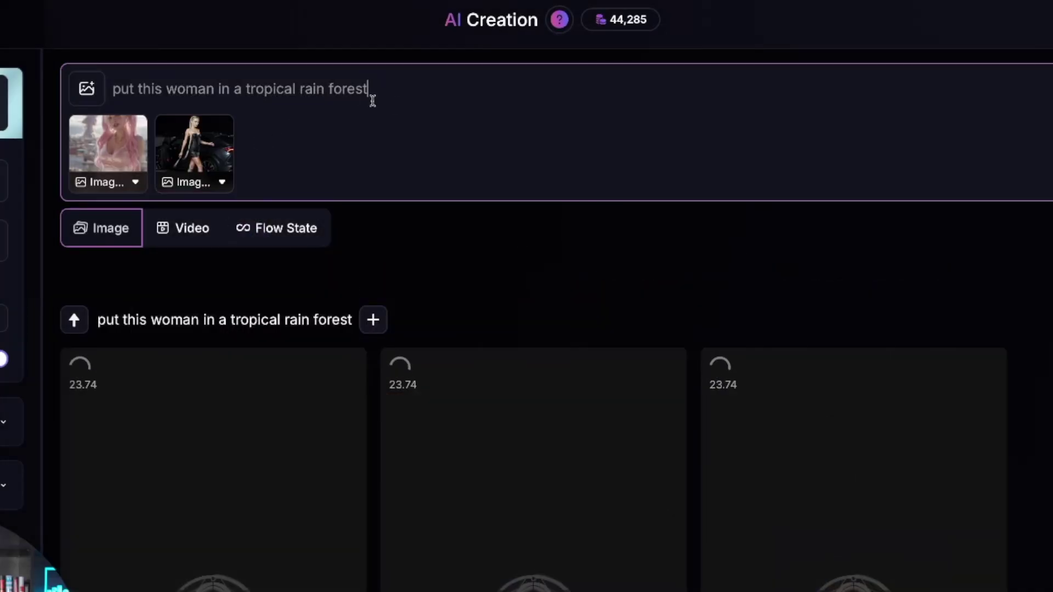
drag(369, 90, 240, 89)
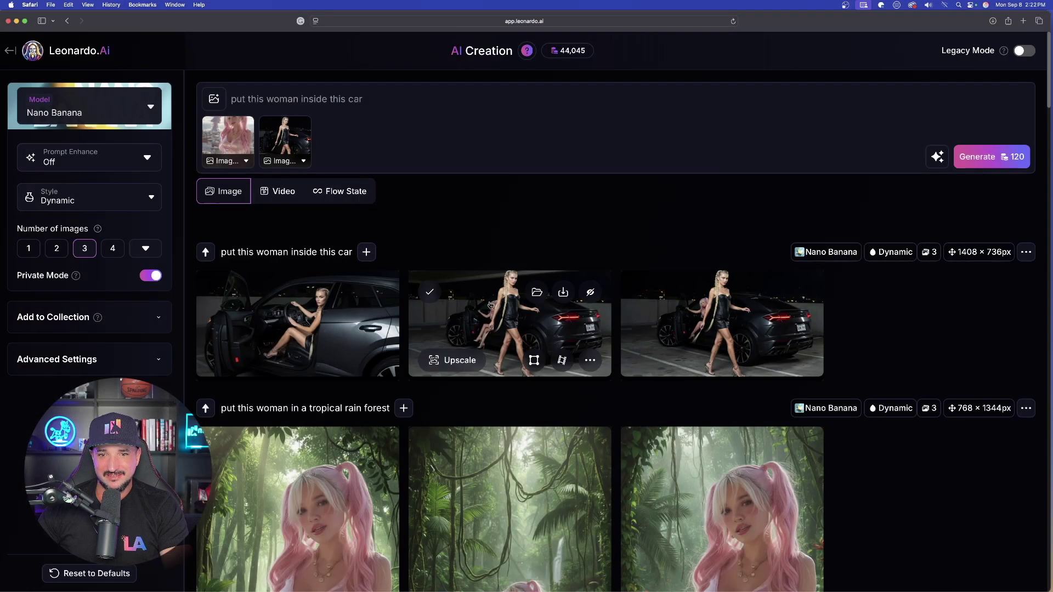
Compare the "put this woman inside this car" results that show both women at full size, closing the viewer when finished
click(488, 307)
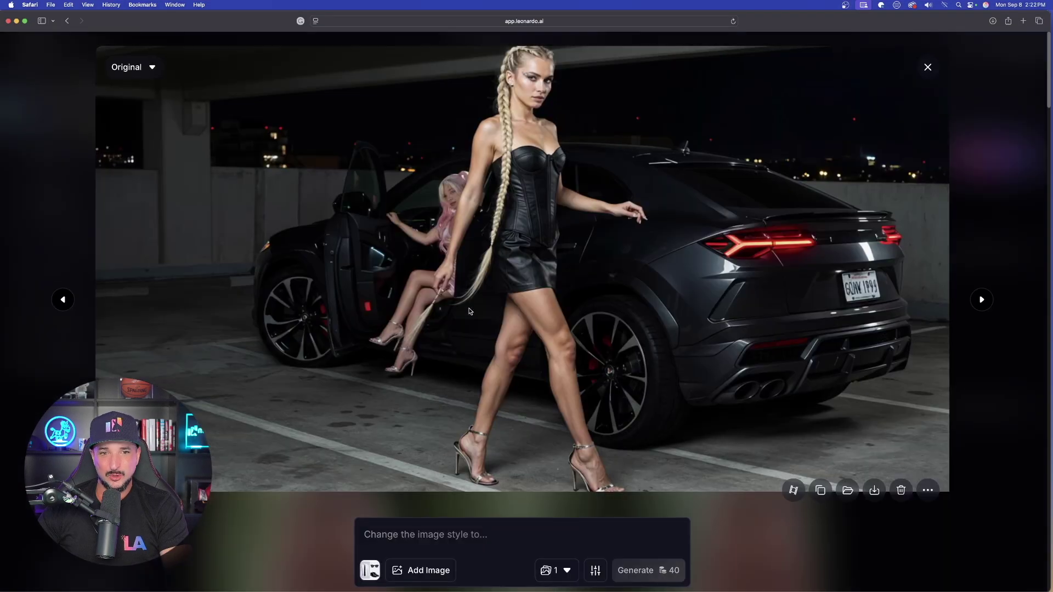
click(982, 302)
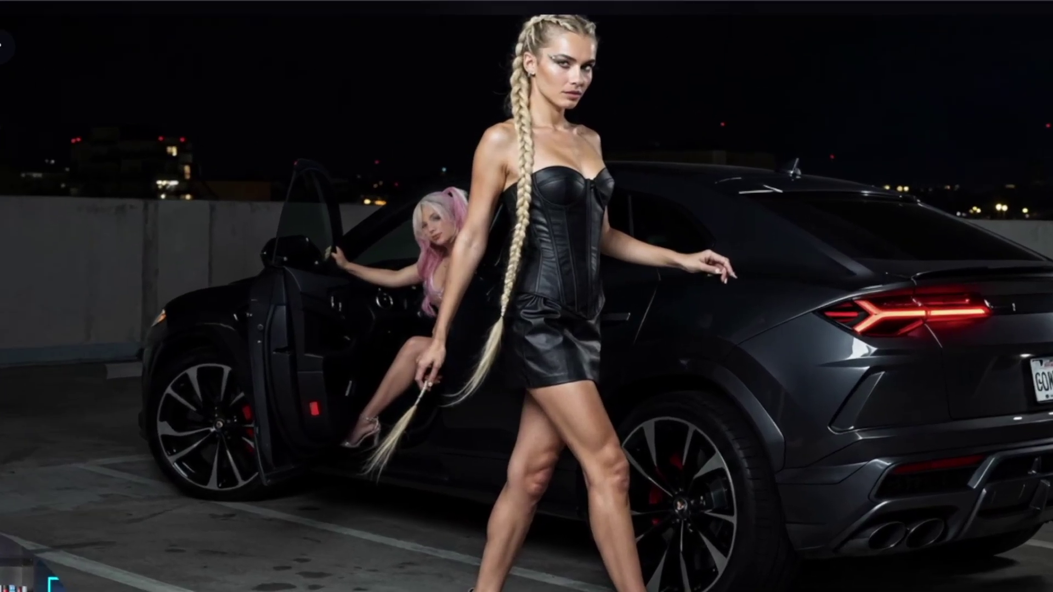
key(Right)
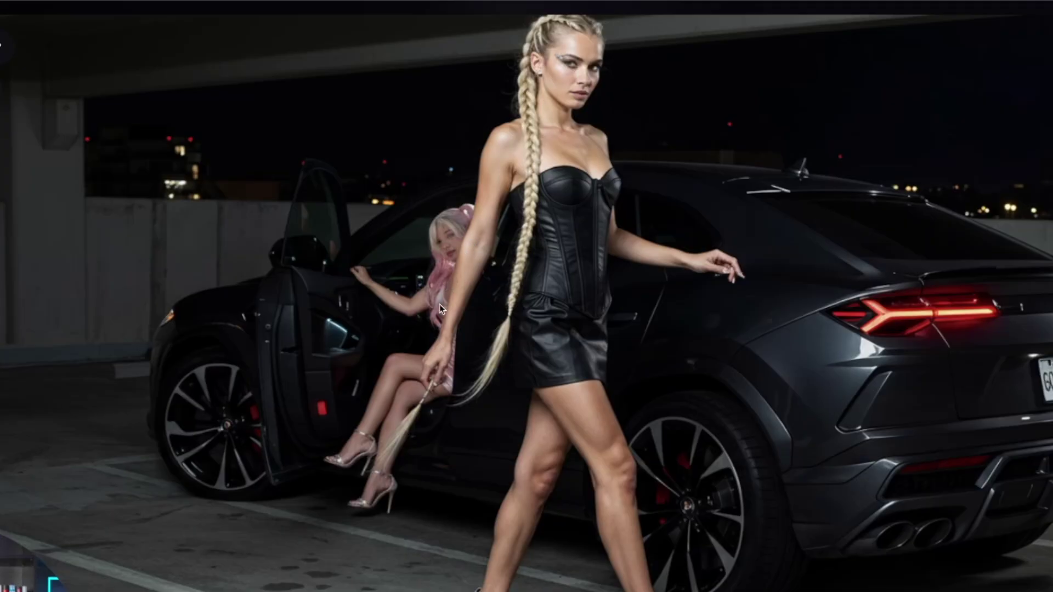
key(Right)
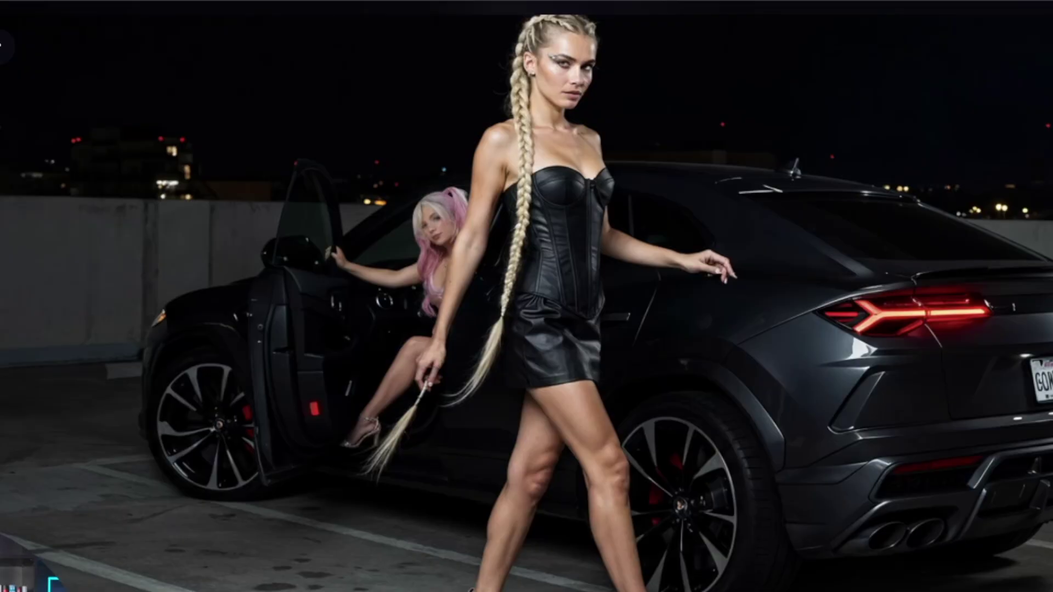
key(Escape)
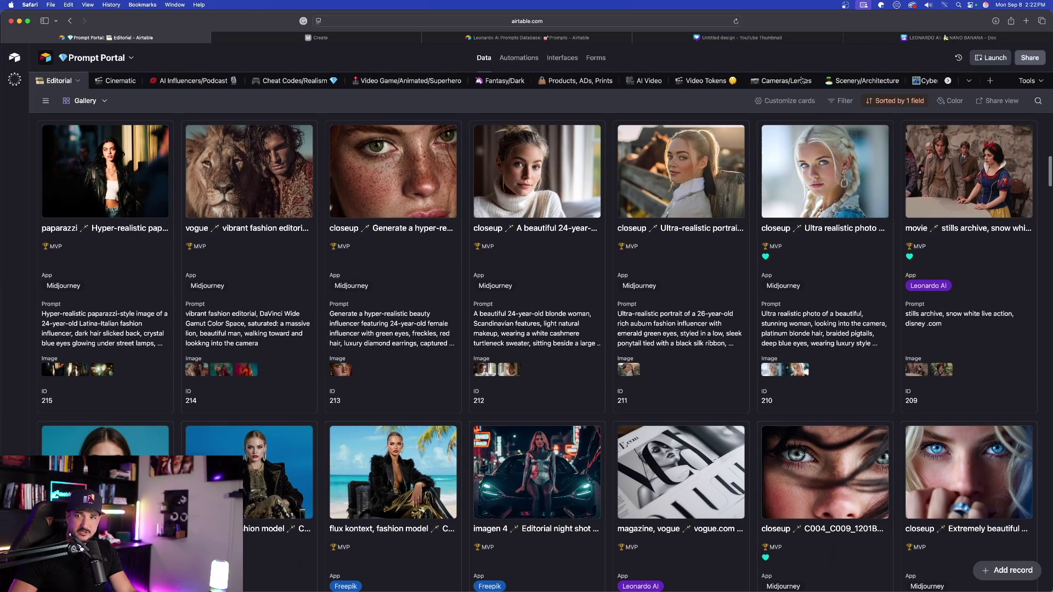
In Airtable's Prompt Portal, display the Scenery/Architecture table in its Gallery view with the list of views hidden
click(865, 82)
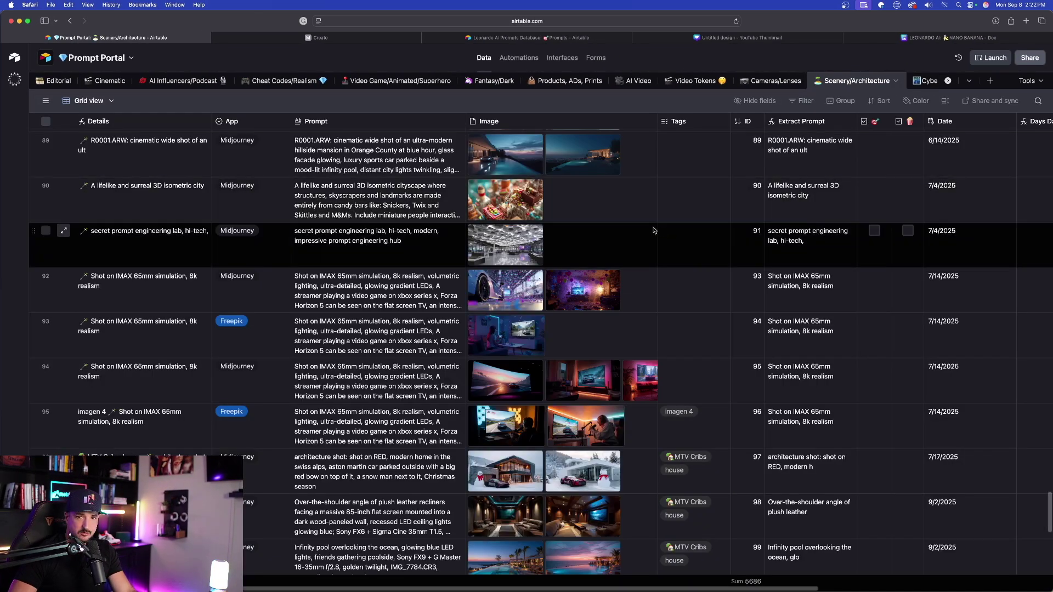
click(47, 101)
click(62, 165)
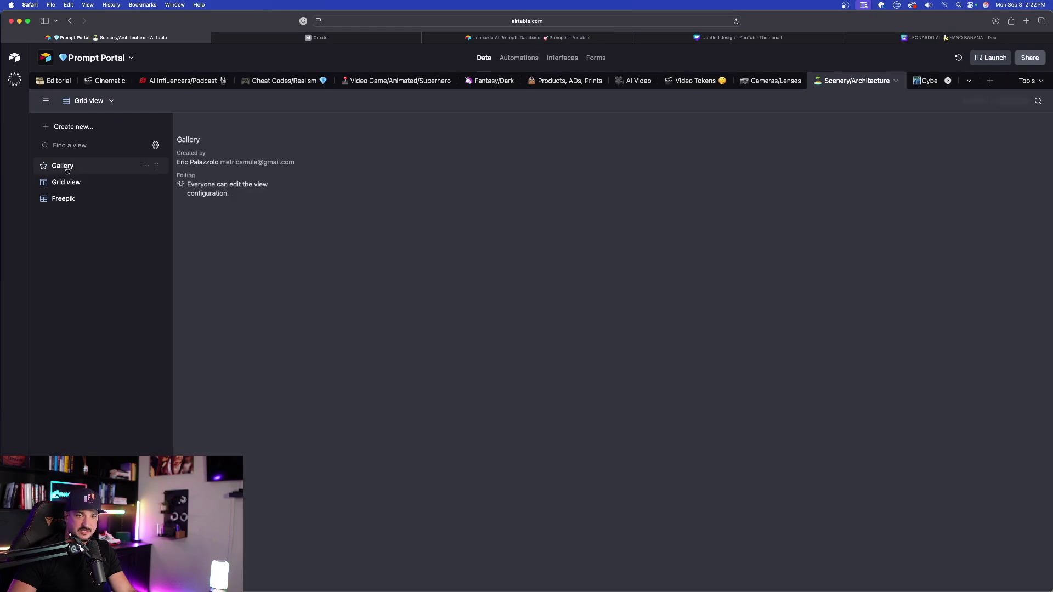
click(45, 102)
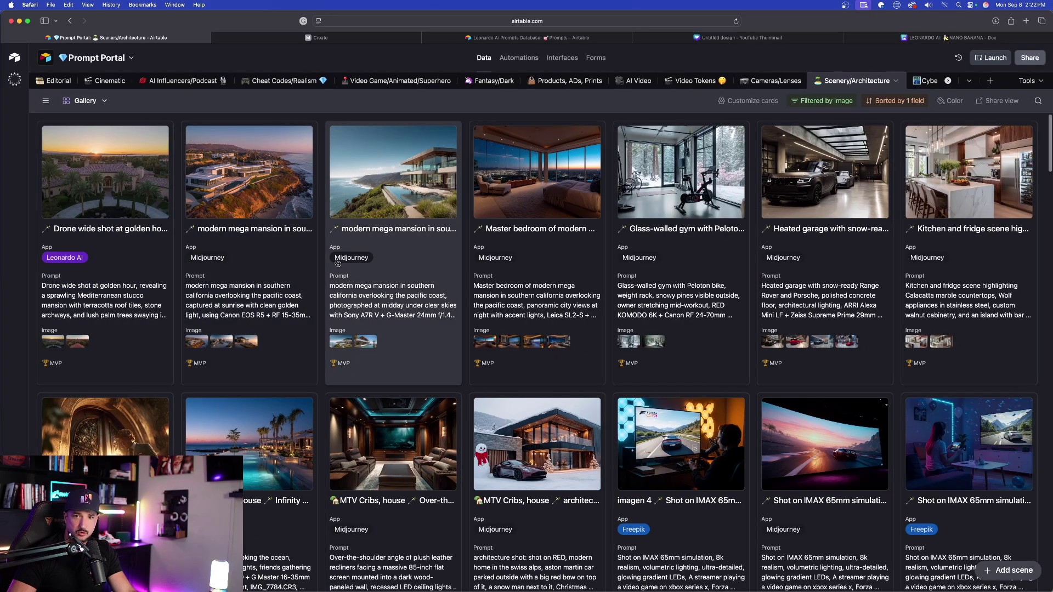
Open the midday "modern mega mansion in southern california" record and view both of its attached images at full size
click(401, 289)
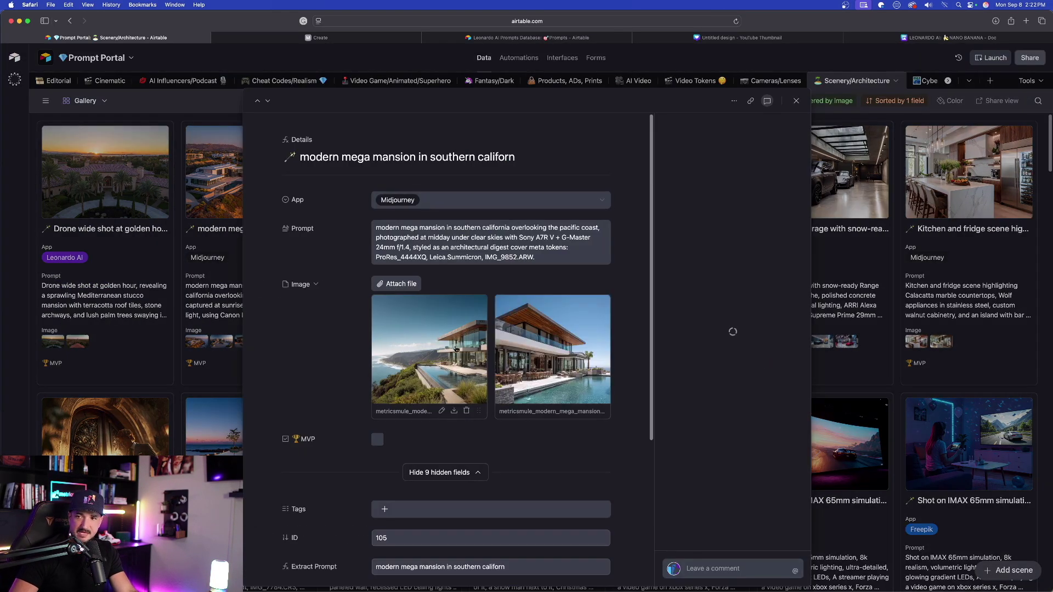
click(566, 353)
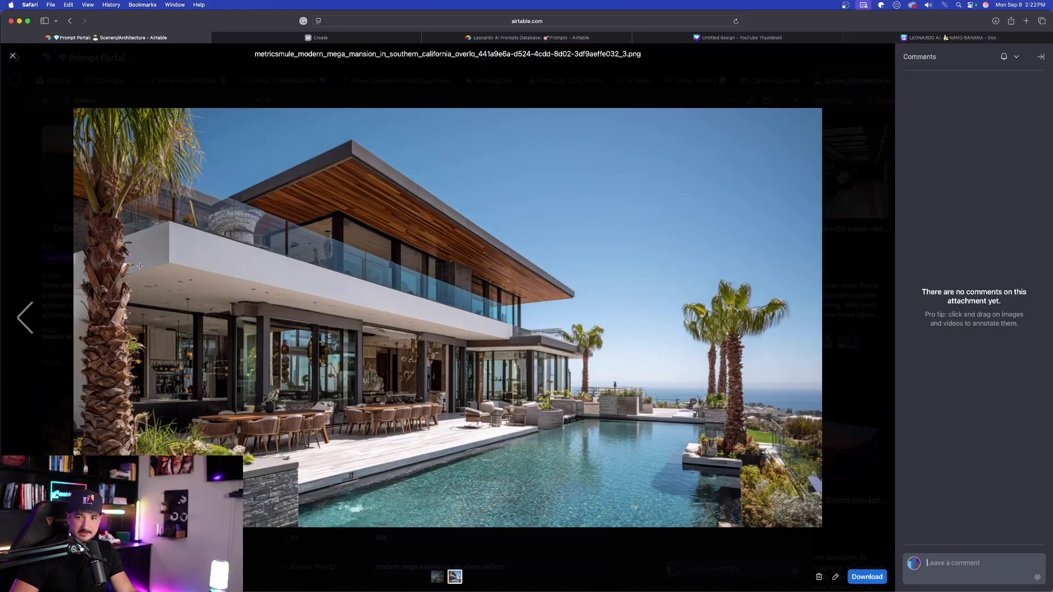
click(25, 321)
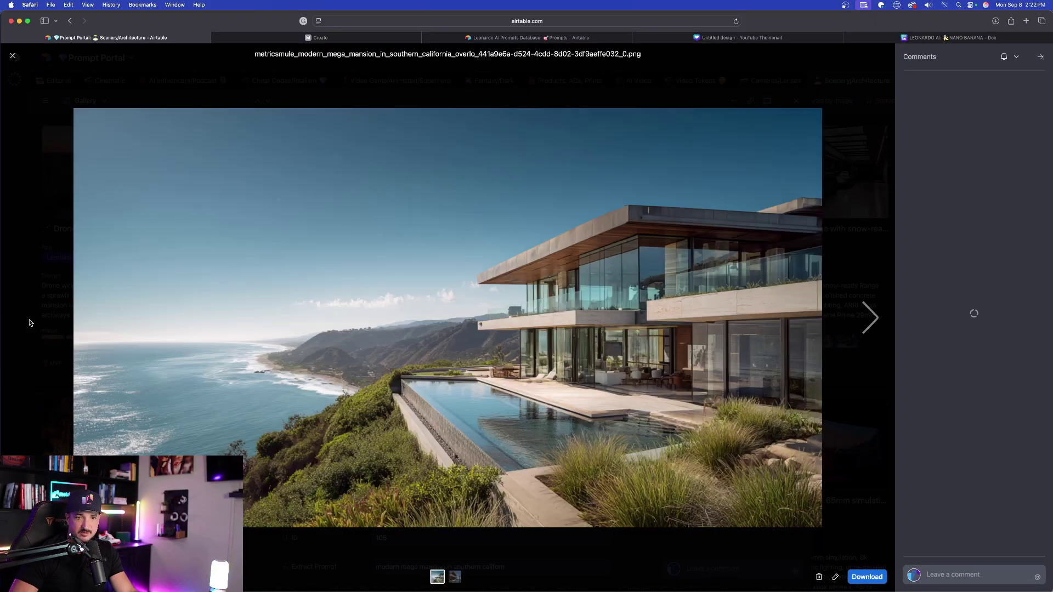
click(870, 318)
key(Escape)
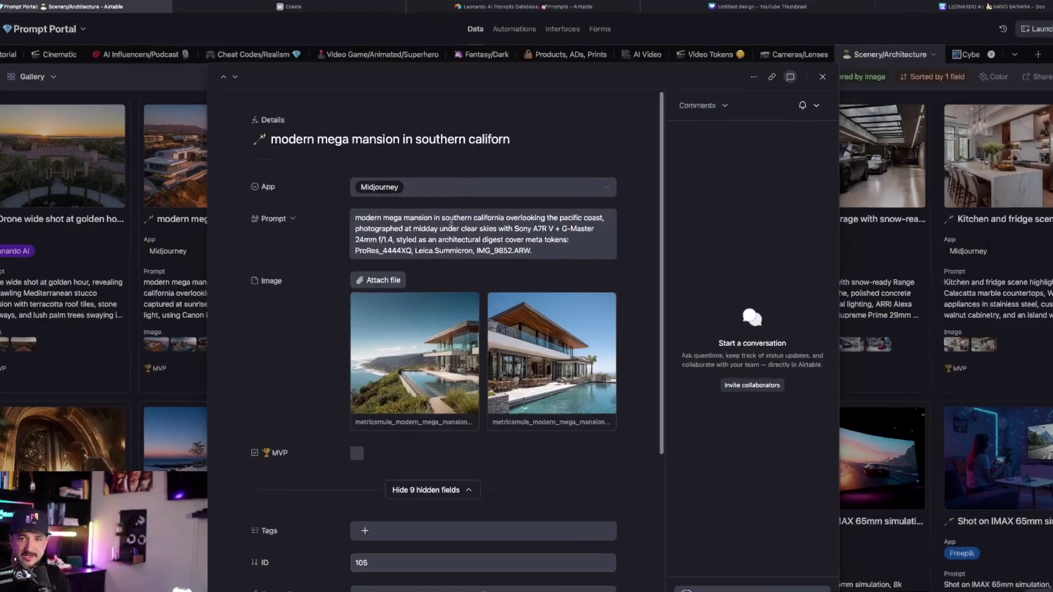
Copy the full prompt text from the open modern mega mansion record
click(450, 221)
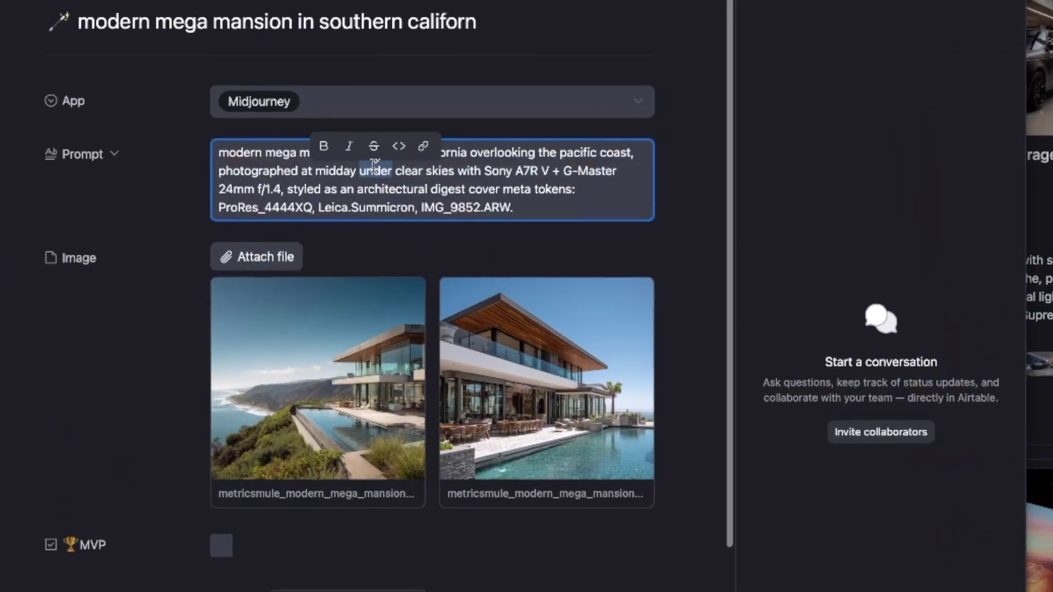
triple_click(445, 227)
key(super+c)
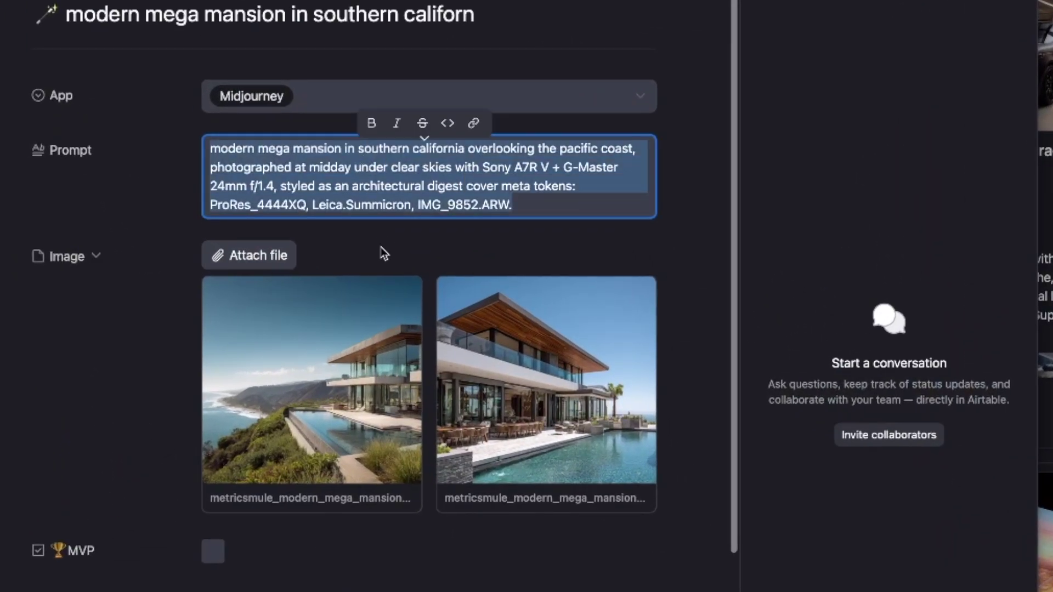
Examine the mansion prompt's camera and lens wording and its meta tokens by highlighting each part
click(926, 192)
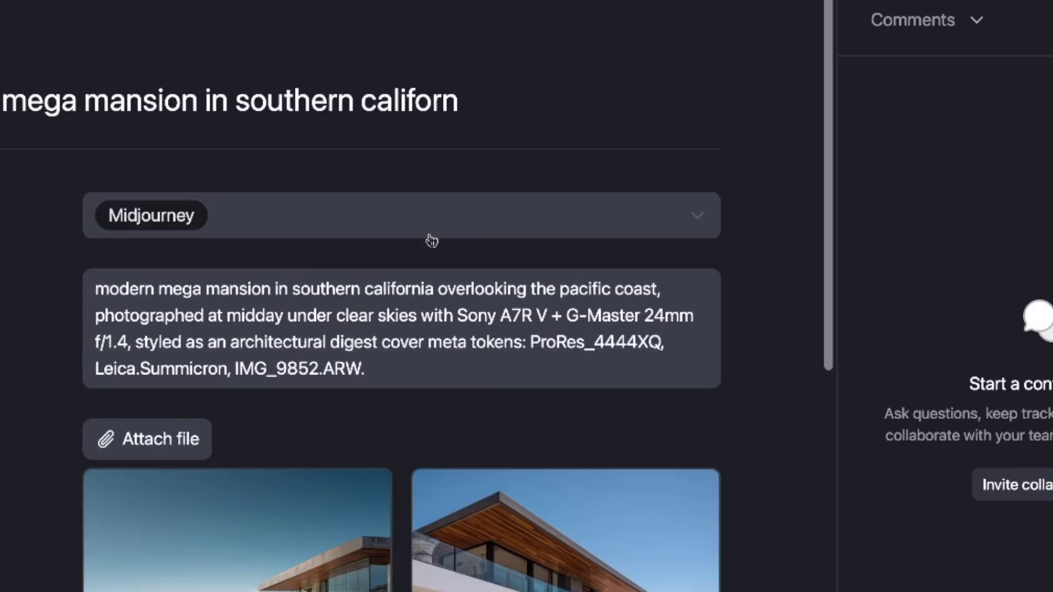
click(277, 168)
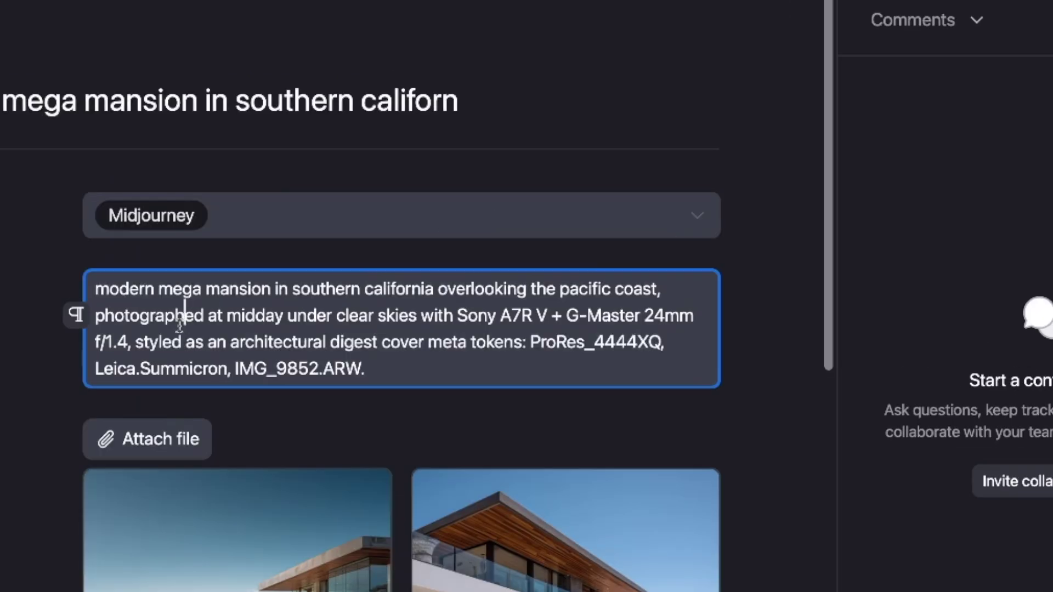
click(253, 363)
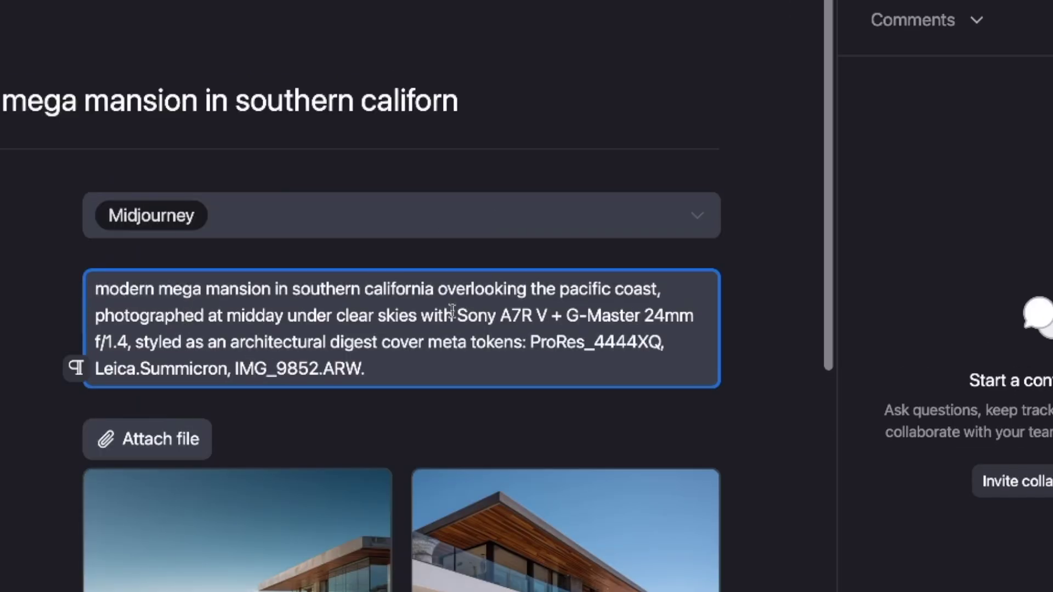
drag(454, 316, 109, 343)
click(383, 342)
drag(531, 341, 683, 360)
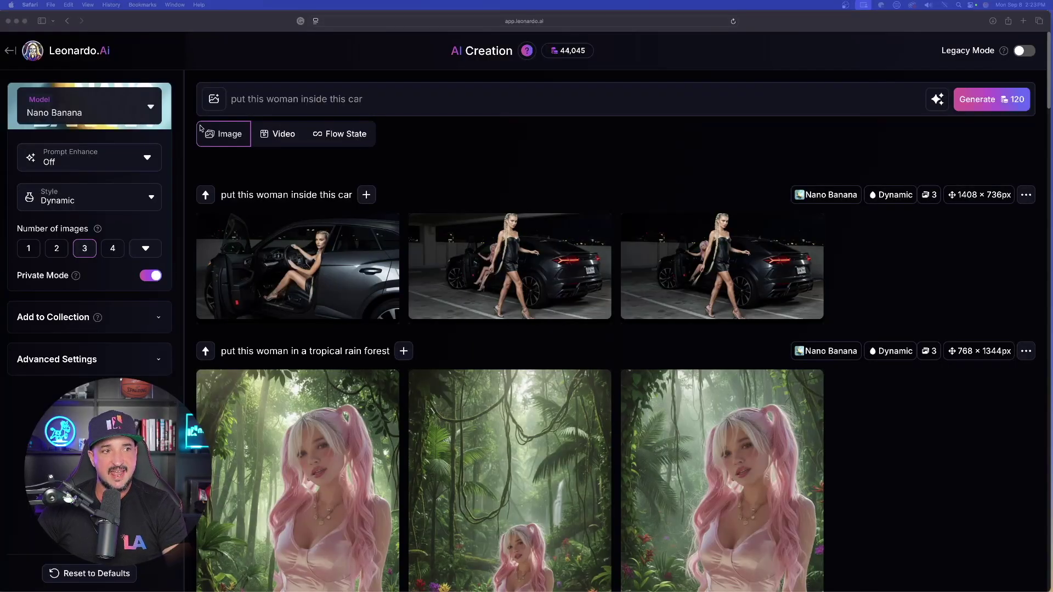
Back in Leonardo.Ai, replace the prompt with the copied modern mega mansion prompt and generate it with the Lucid Origin model
triple_click(283, 101)
key(super+v)
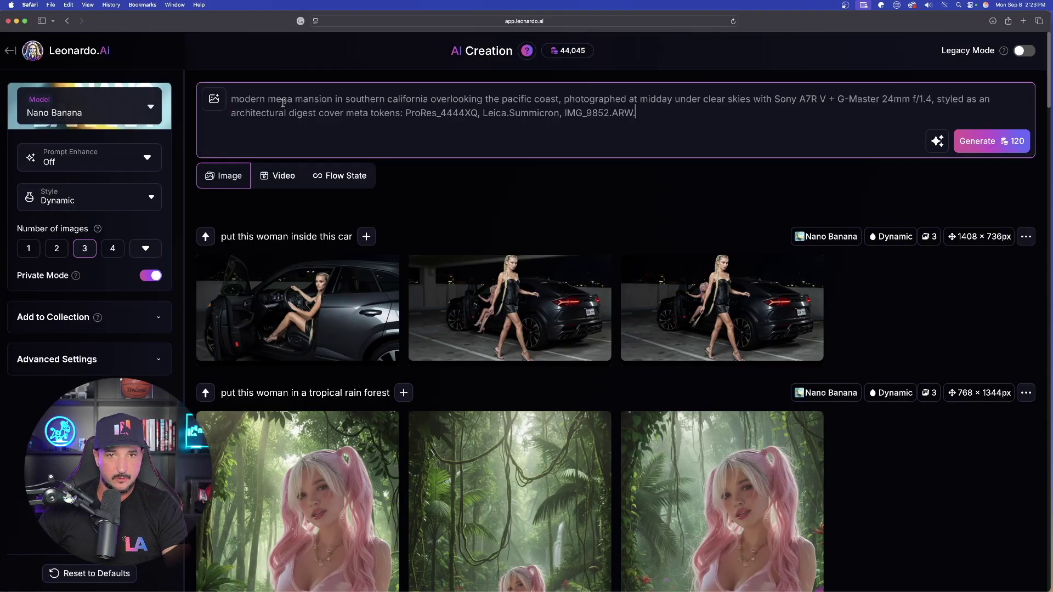
click(91, 109)
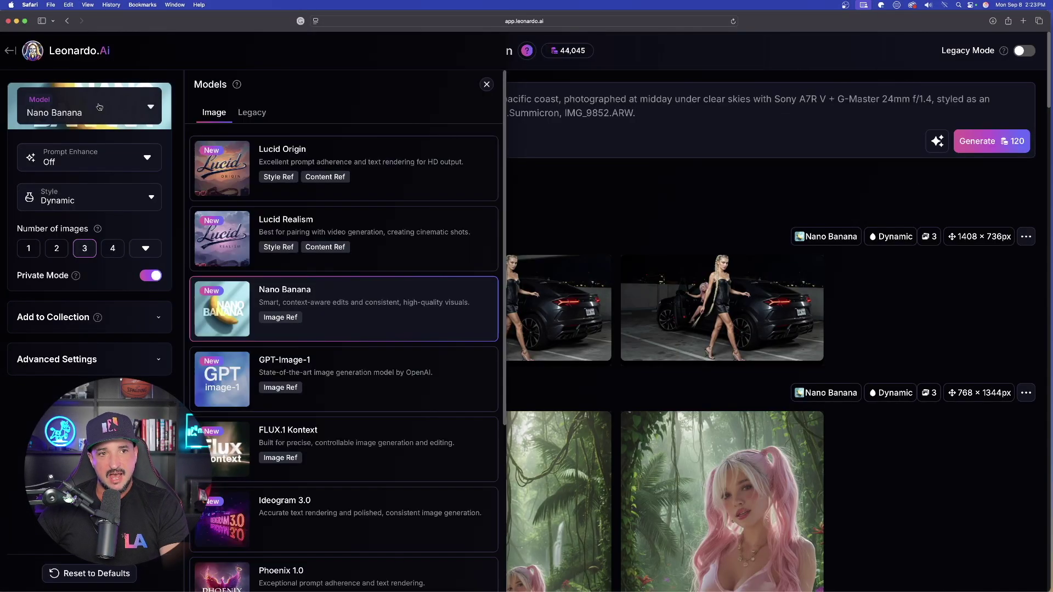
click(325, 145)
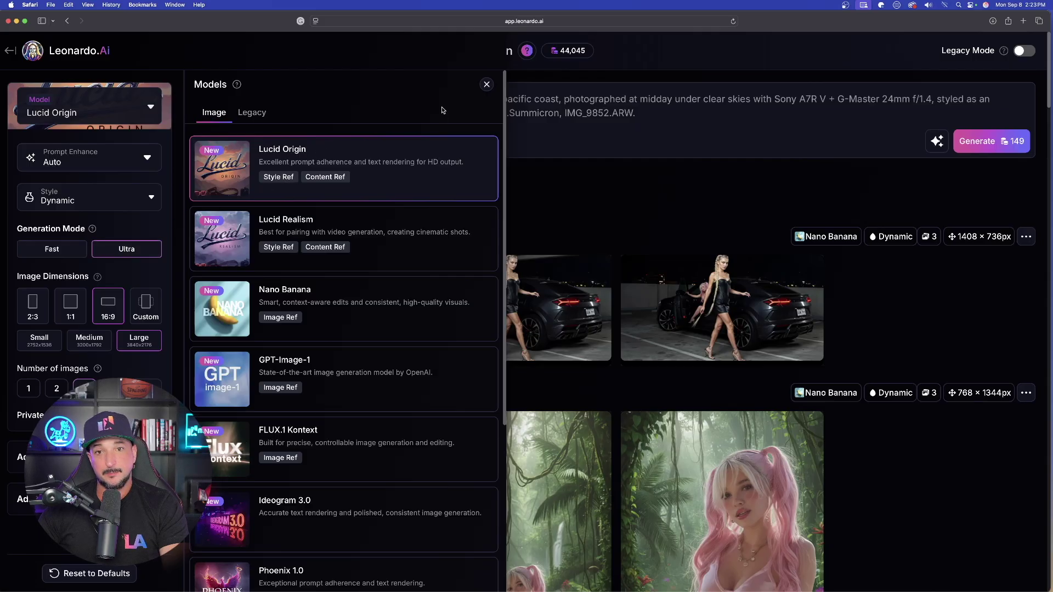
click(598, 113)
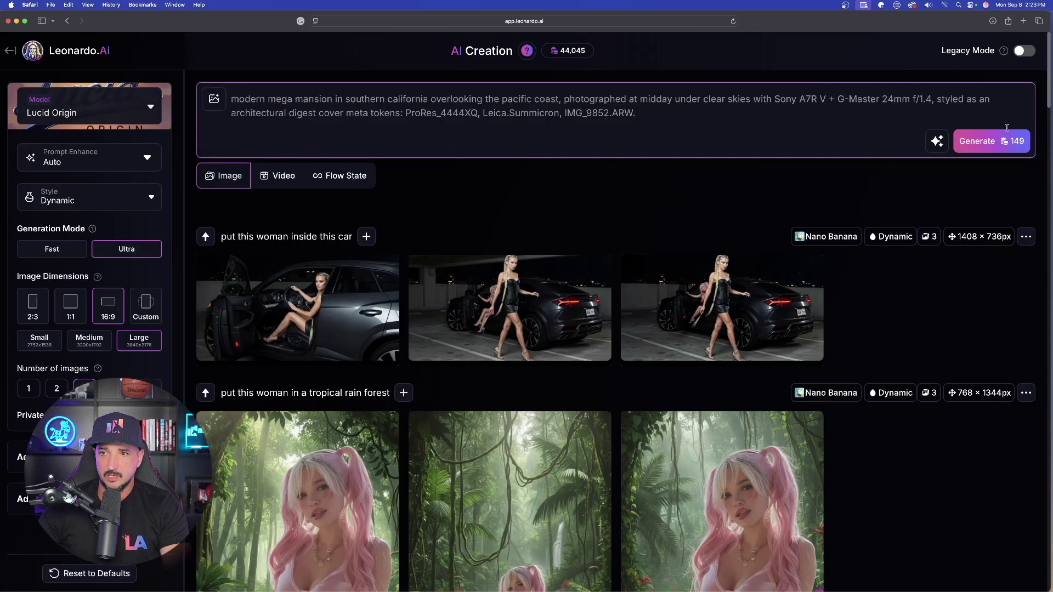
click(987, 141)
Switch the model to Lucid Realism and generate the same modern mega mansion prompt
click(88, 107)
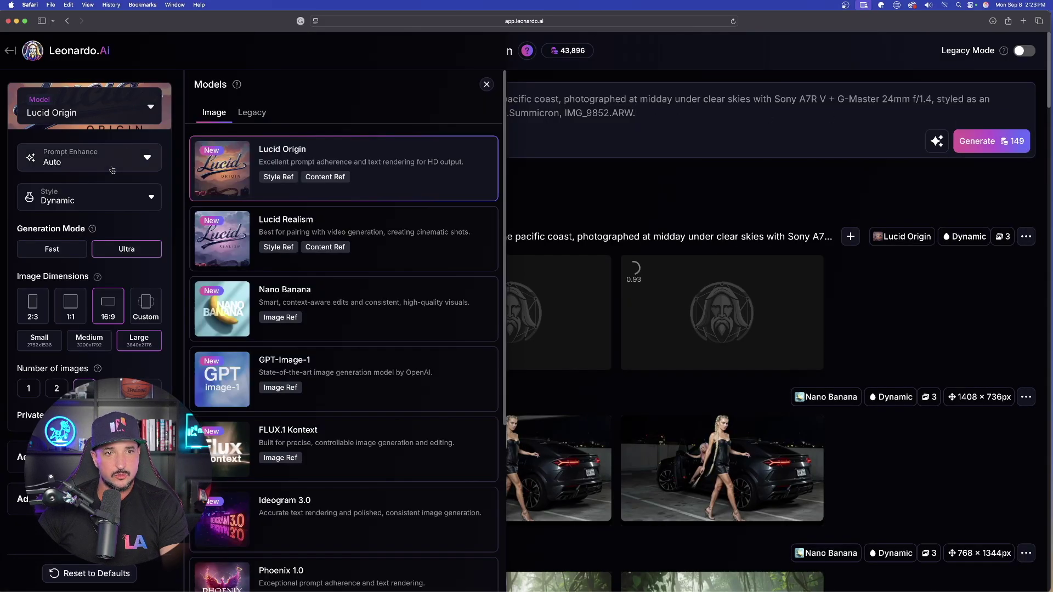
click(272, 234)
click(578, 181)
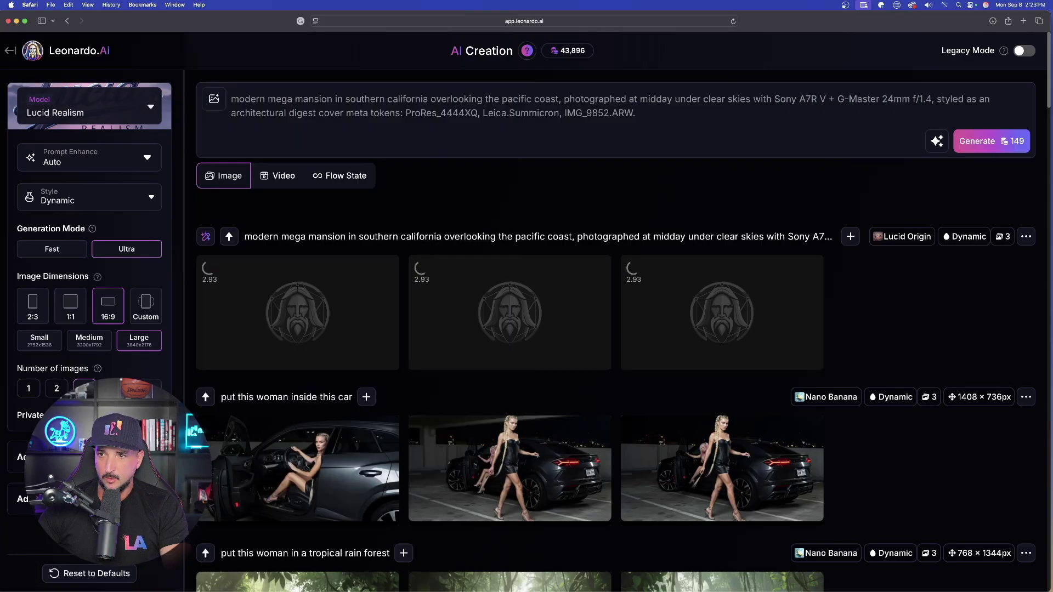
click(992, 153)
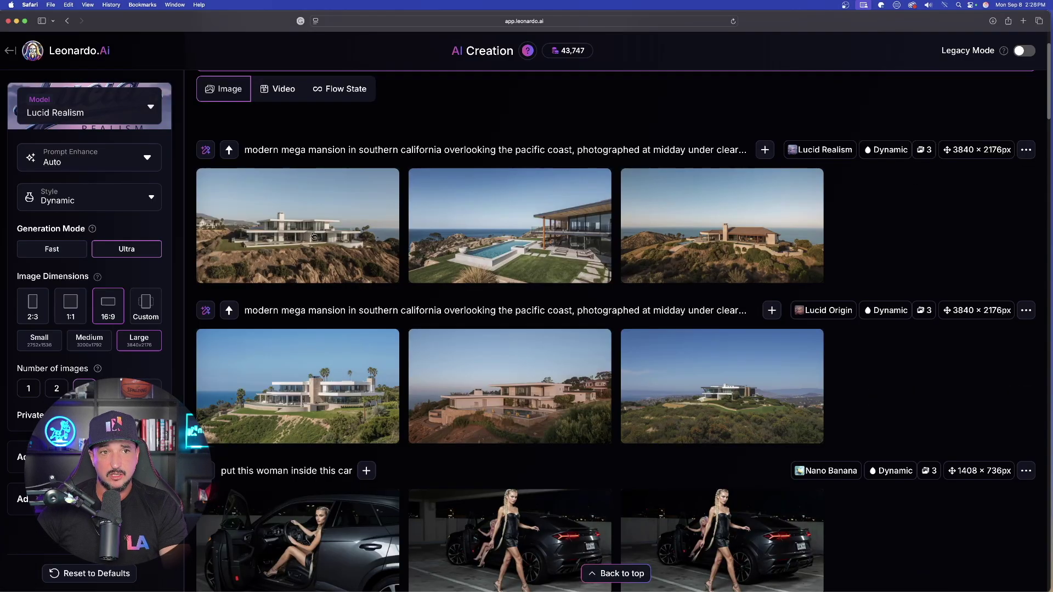
View the Lucid Realism mansion images one after another at full size
click(313, 236)
click(965, 300)
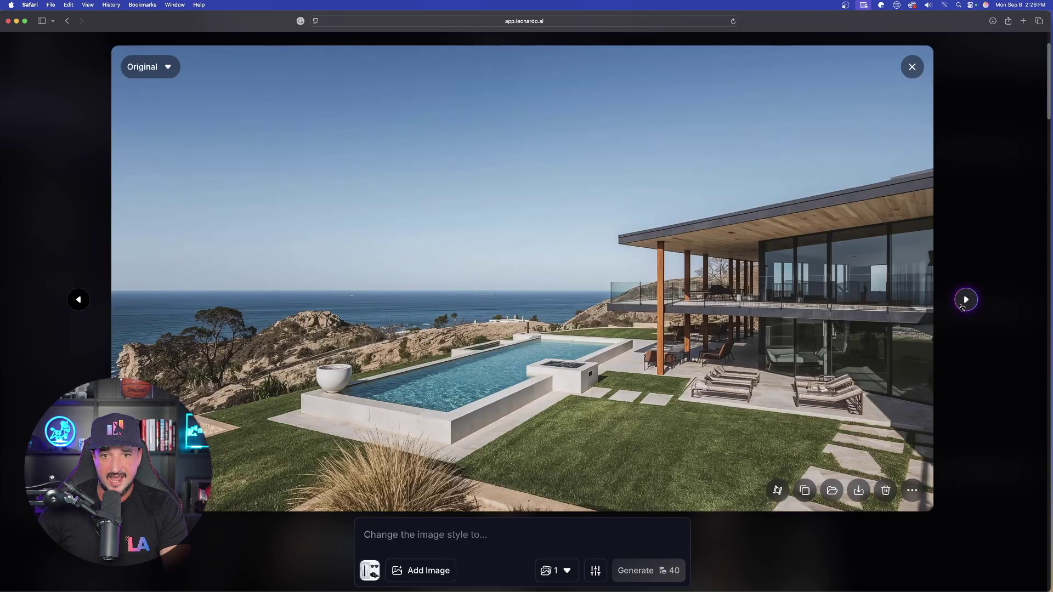
click(963, 304)
click(990, 235)
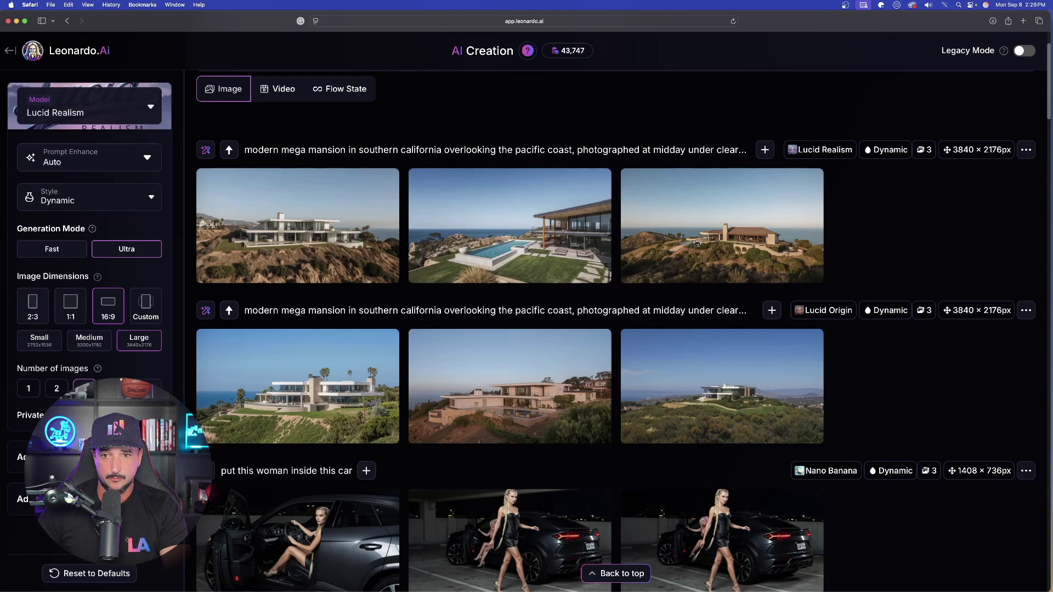
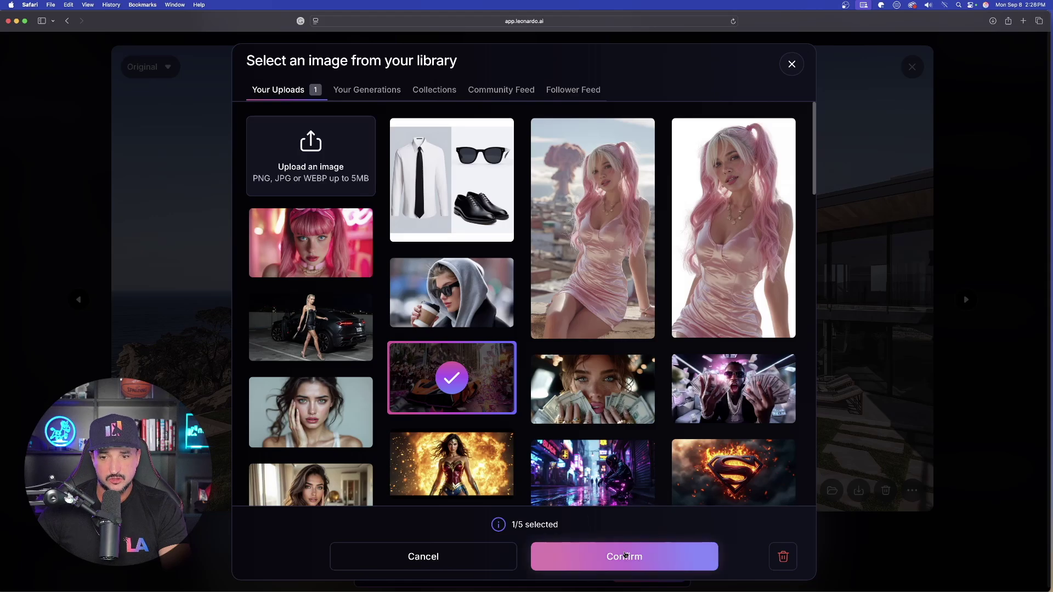
Add the orange car reference and generate the mansion edit "change the scene to nighttime with bright stars in the sky, add this car on the grass"
click(624, 556)
text(add this c)
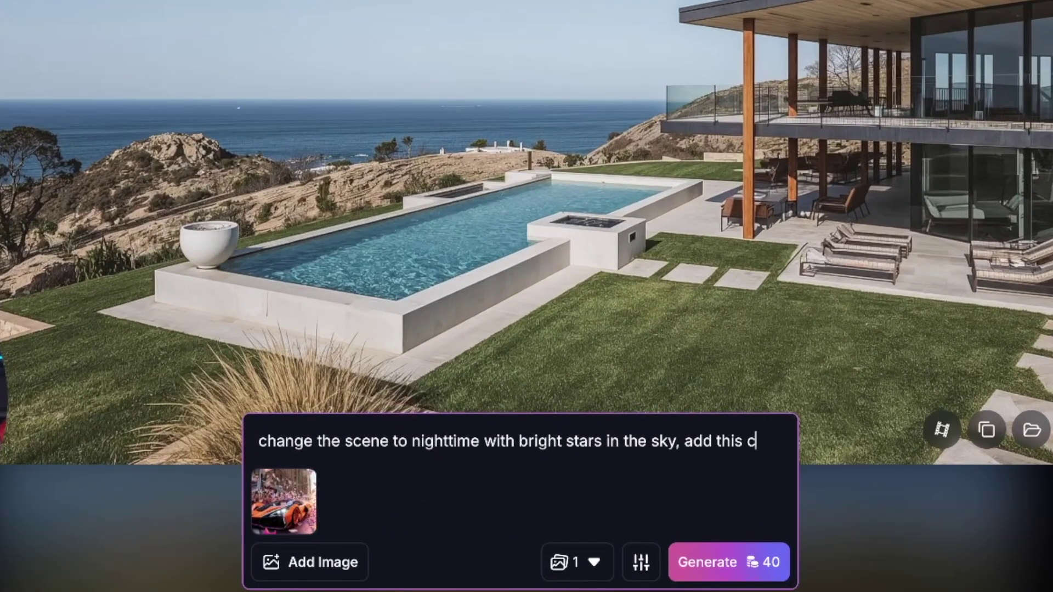
text(ar on the grass)
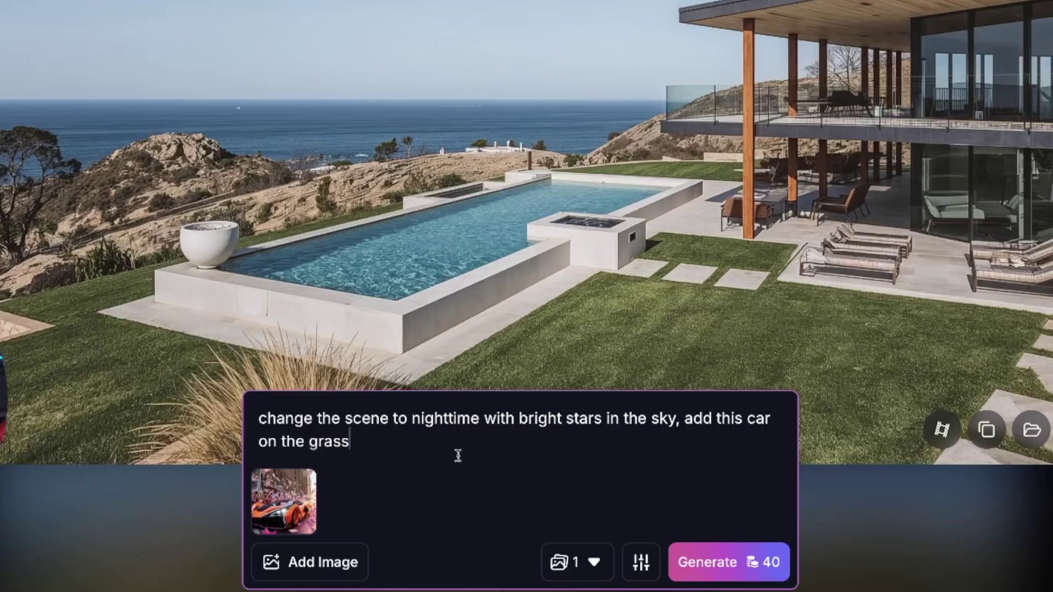
click(699, 562)
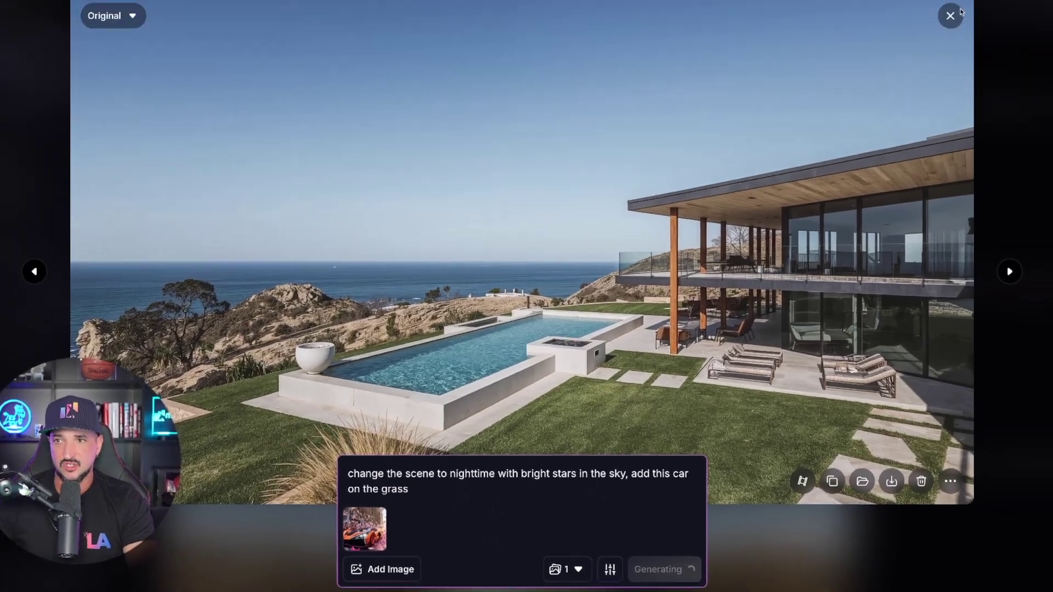
Compare the blue hour edit with the original Lucid Realism pool mansion image at full size
key(Escape)
scroll(516, 340, down, 1)
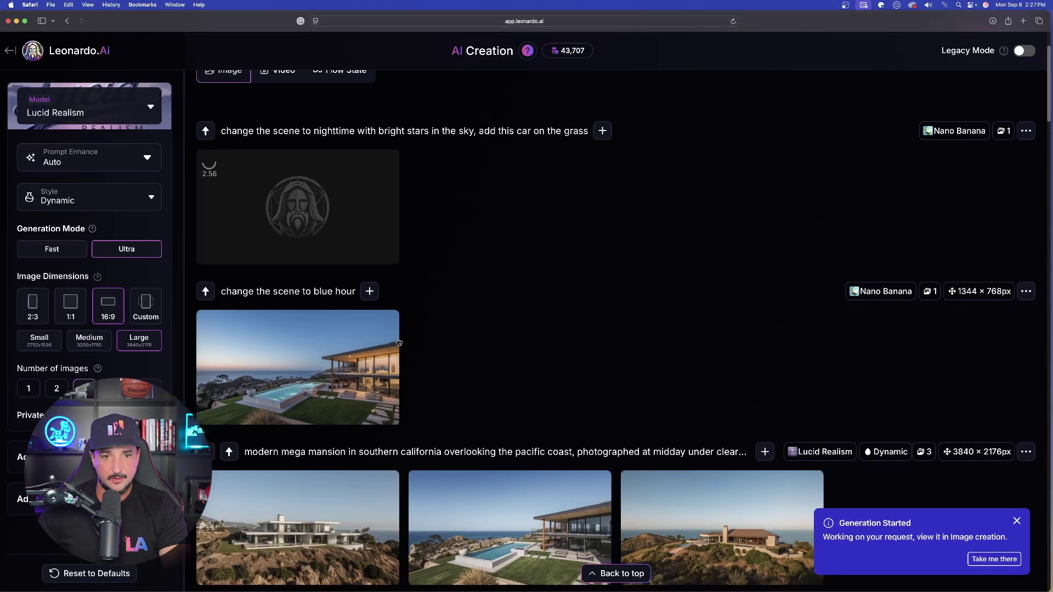
click(299, 367)
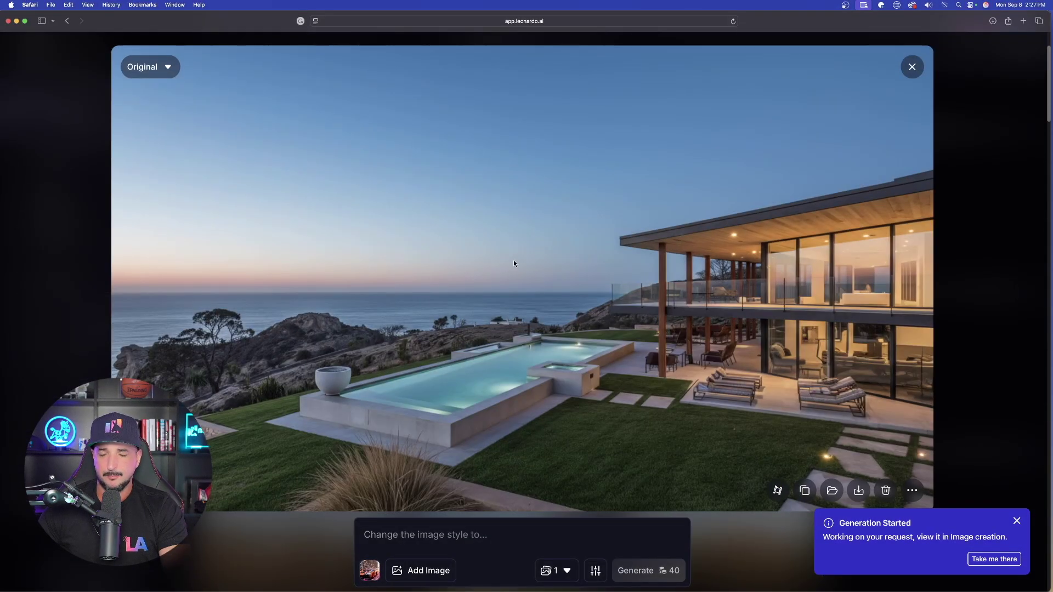
click(914, 70)
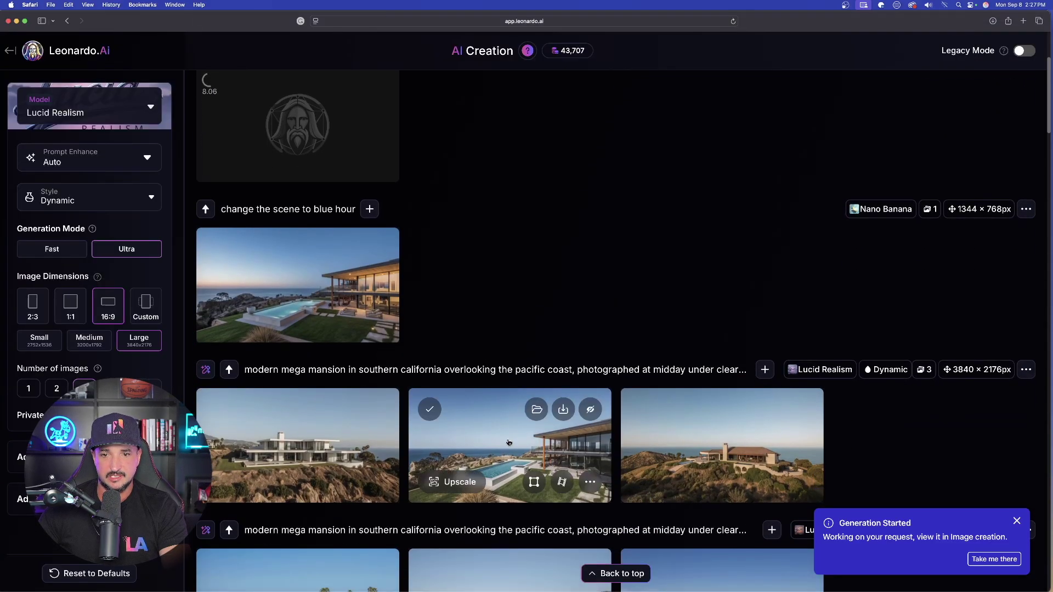
click(509, 442)
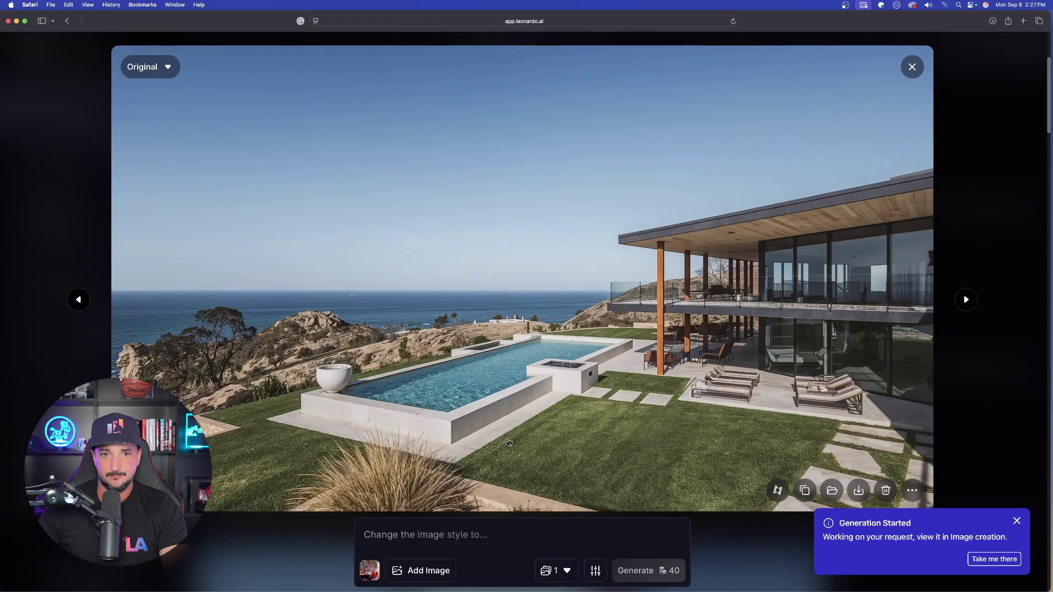
click(912, 67)
click(291, 286)
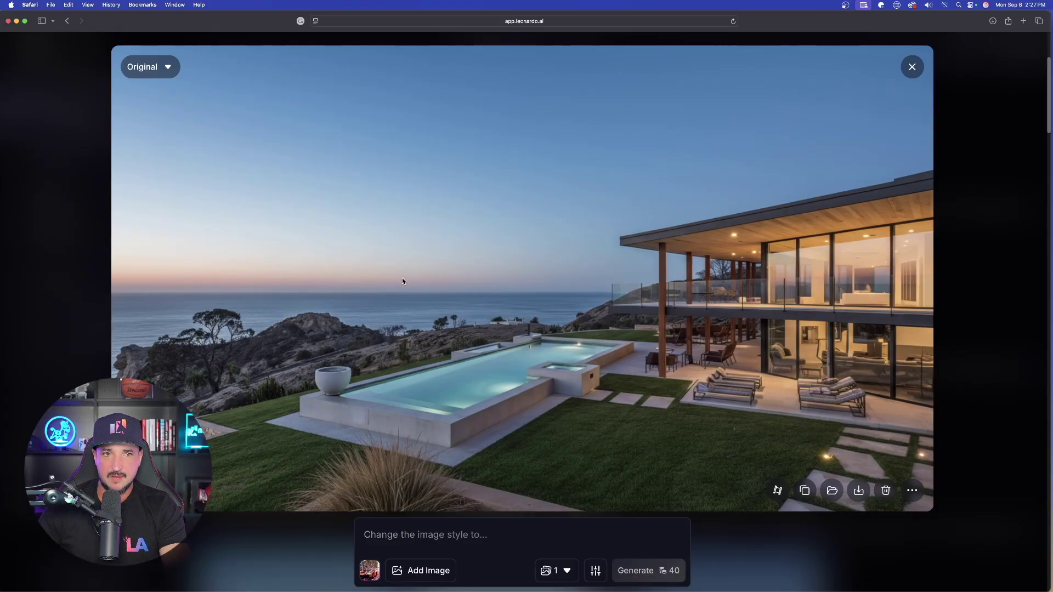
click(912, 67)
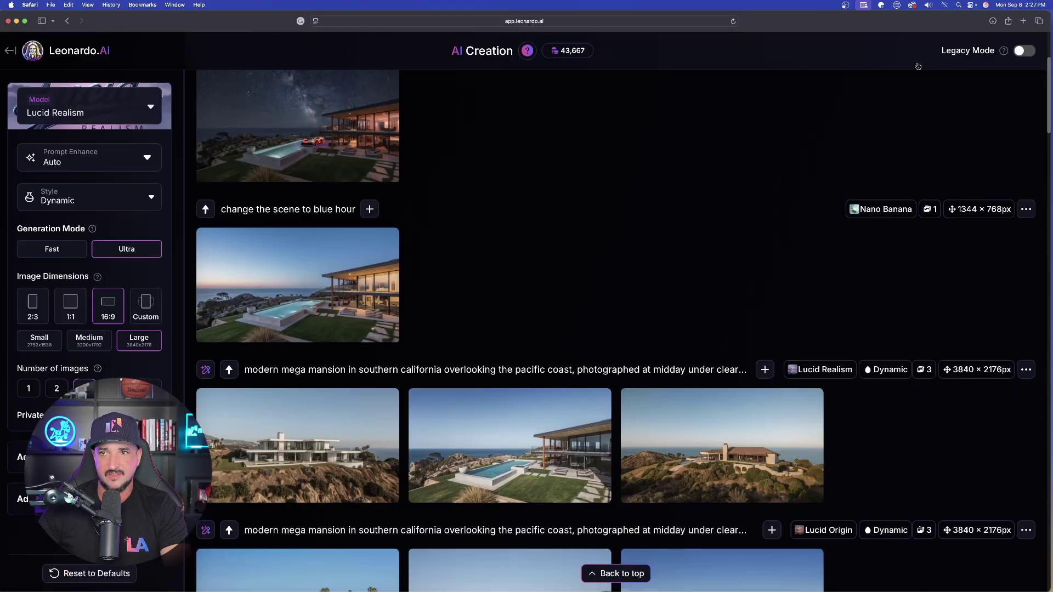
View the nighttime mansion edit with the added car at full size, and return to the main prompt text
scroll(320, 215, up, 3)
click(319, 214)
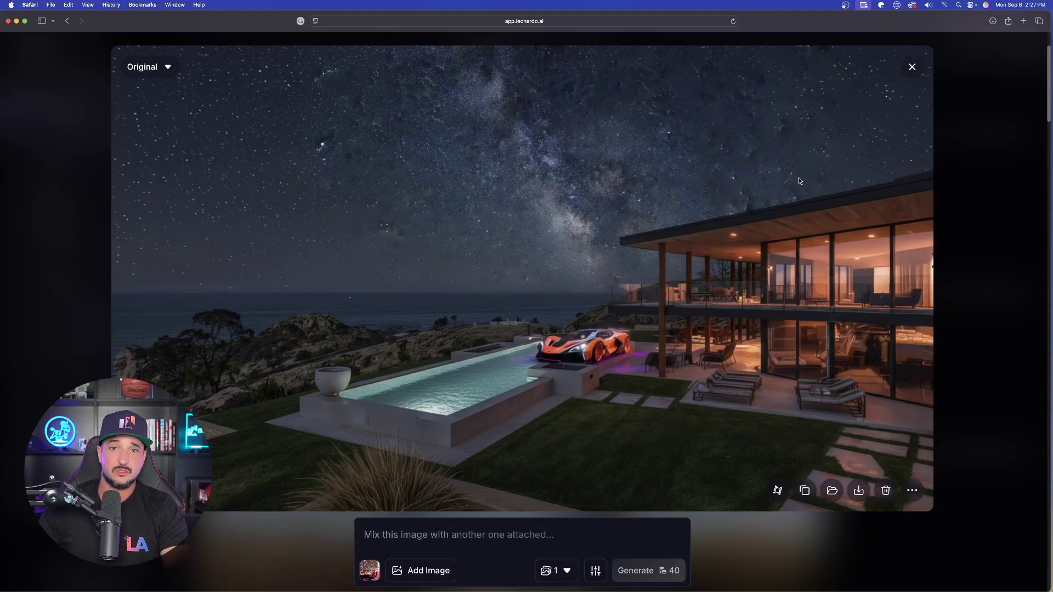
click(914, 67)
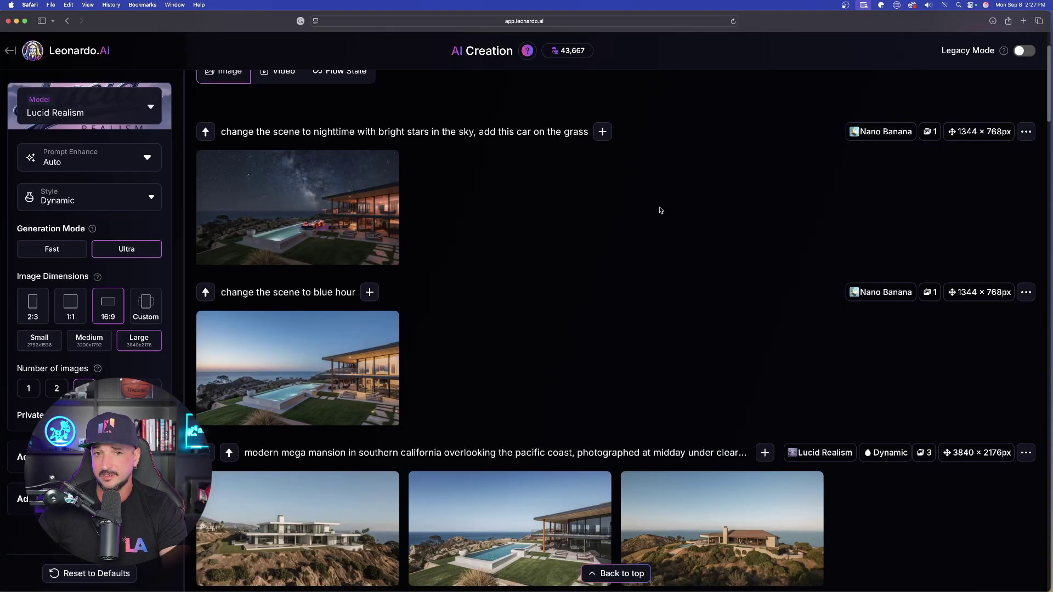
scroll(660, 249, up, 3)
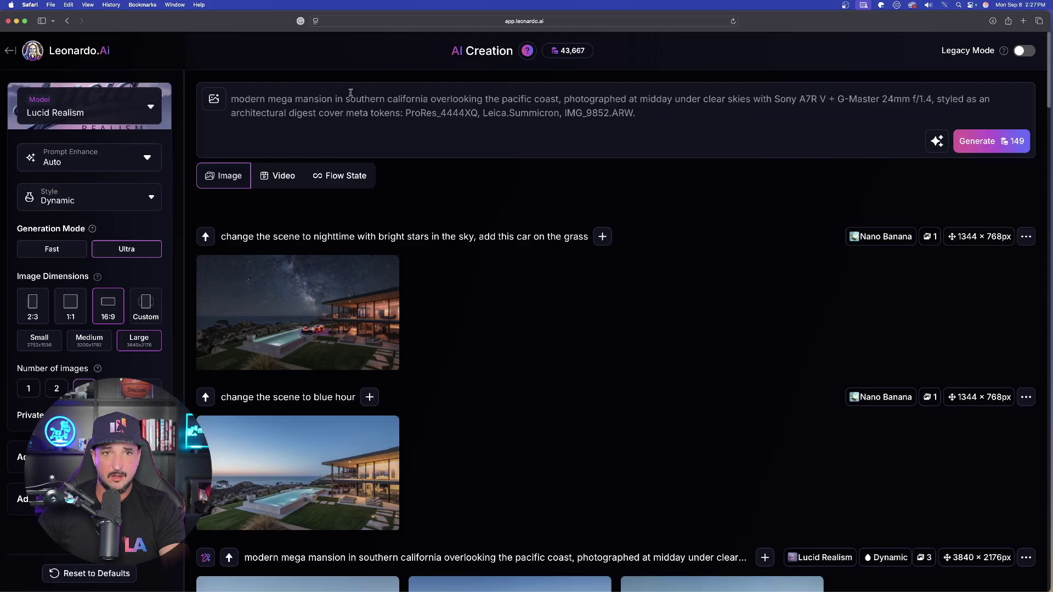
triple_click(322, 108)
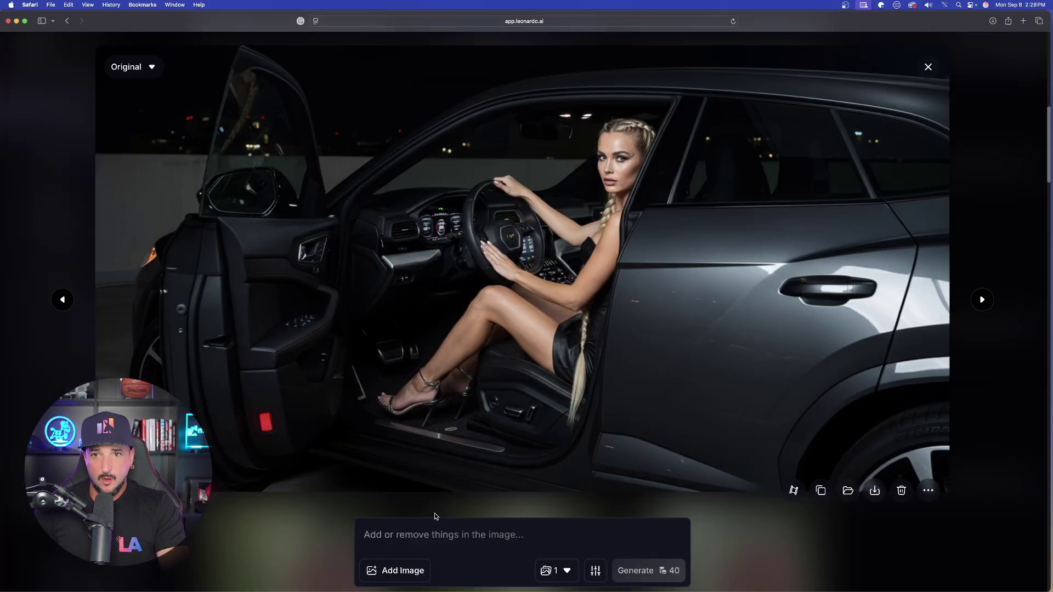
Generate the edit "make this woman laugh and smile" from the image of the woman sitting in the car
click(563, 538)
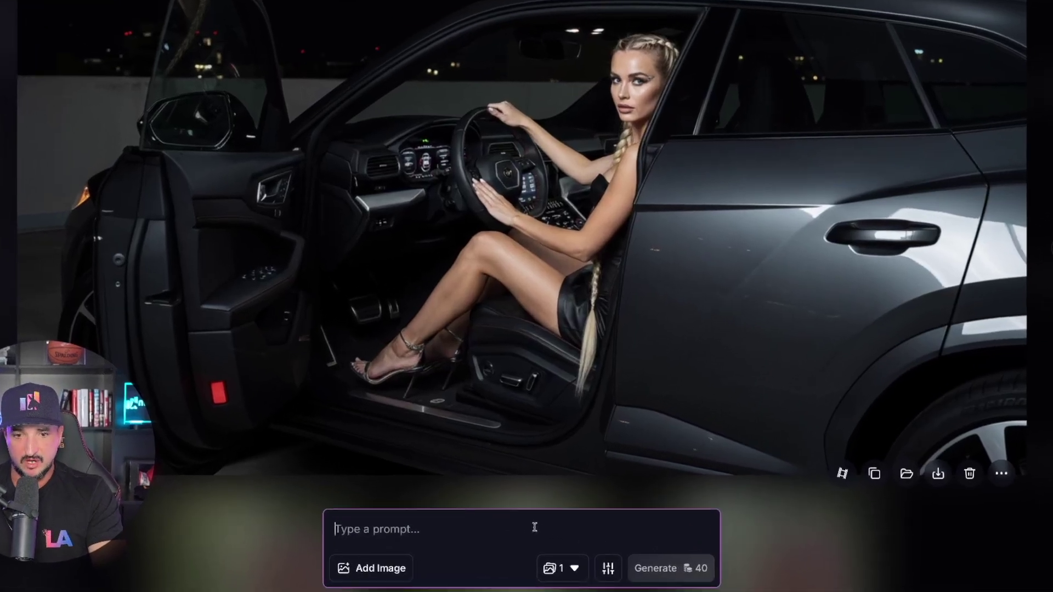
text(make thi)
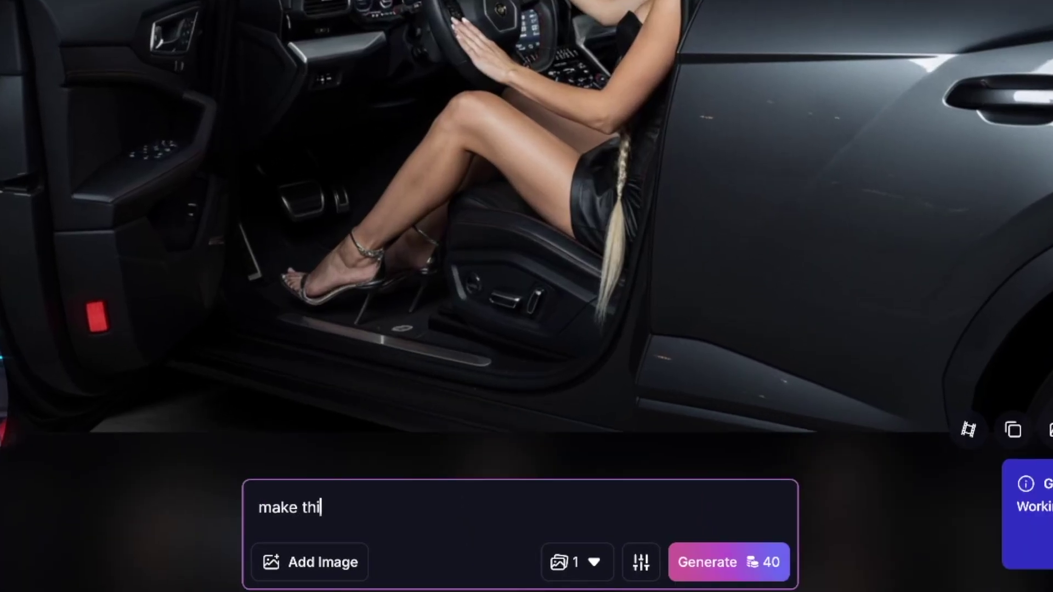
text(s woman laugh)
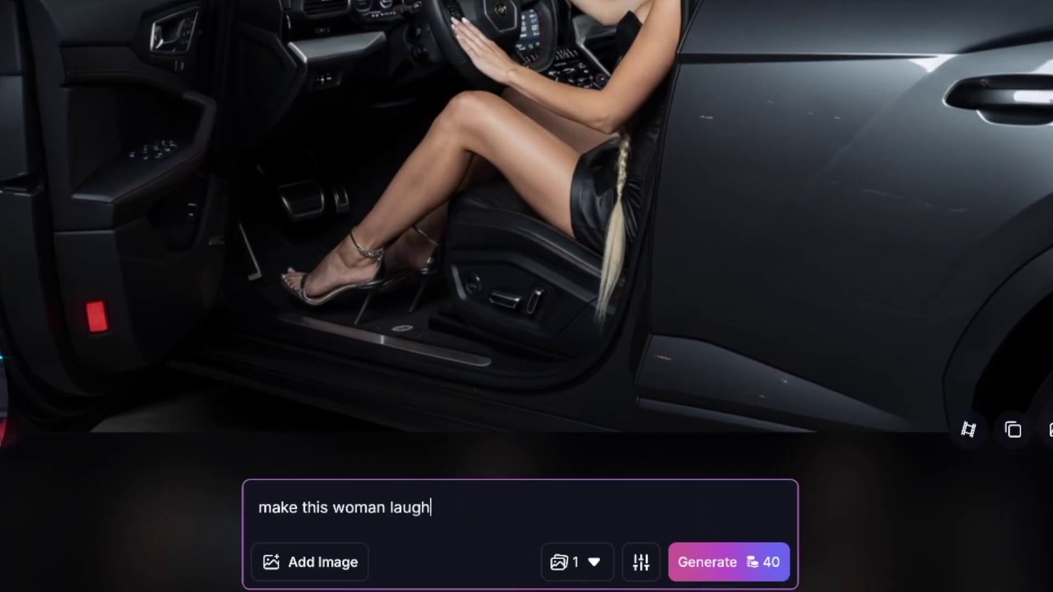
text( and smikle)
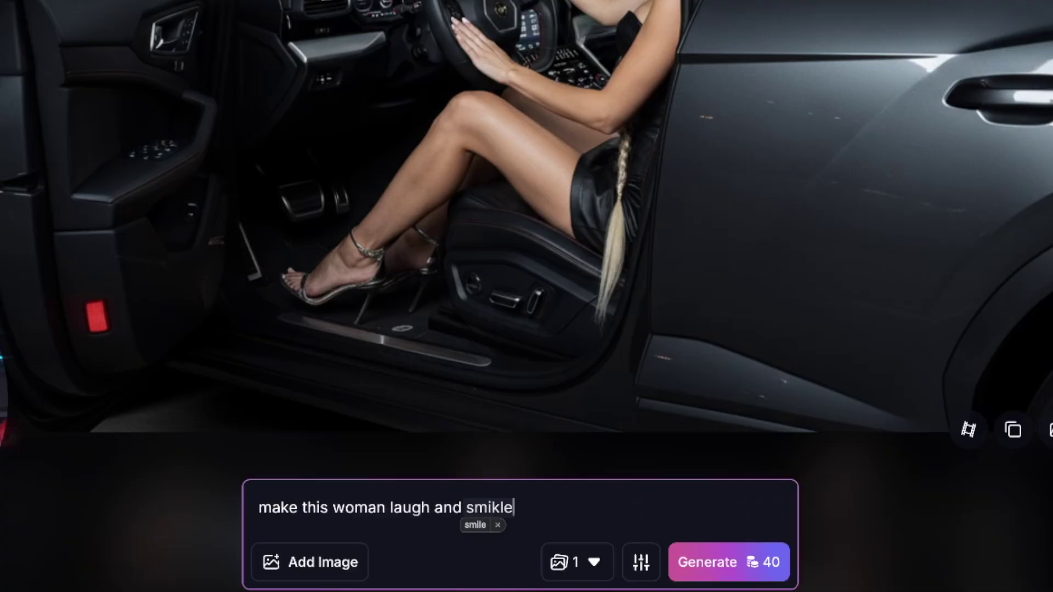
key(BackSpace)
key(BackSpace)
key(BackSpace)
text(le)
click(731, 561)
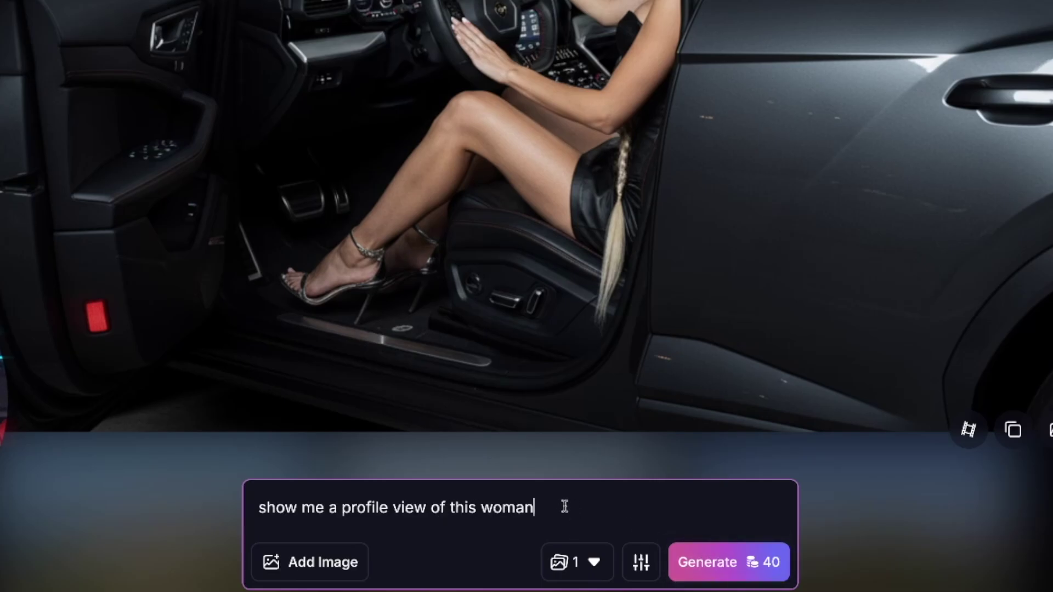
Generate the car image edit "show me a profile view of this woman, still in the car, but looking towards the windshield"
text(, still in the car, but p)
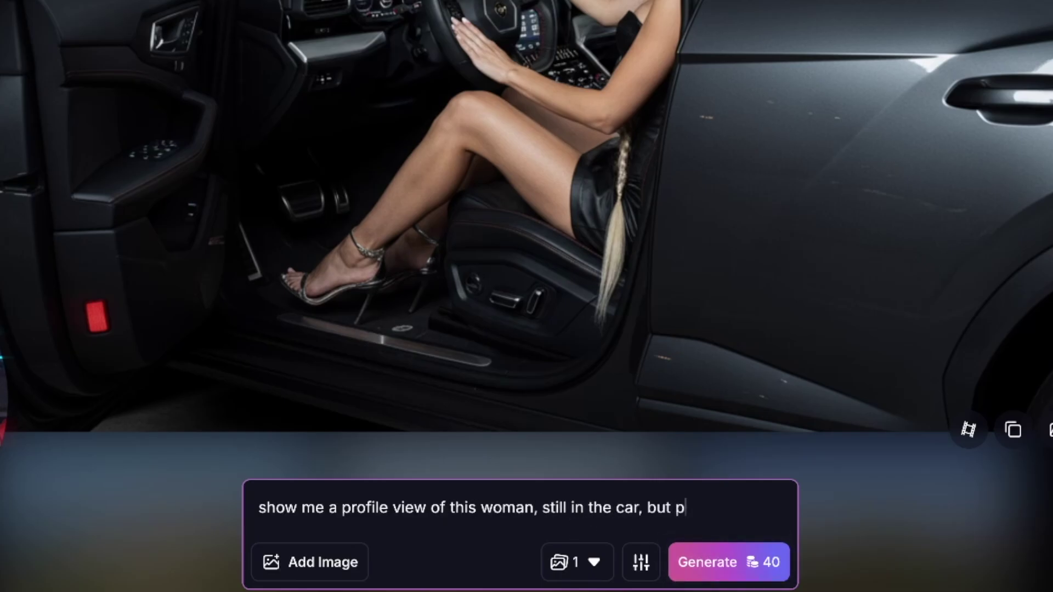
key(BackSpace)
text(looking towards the windshield)
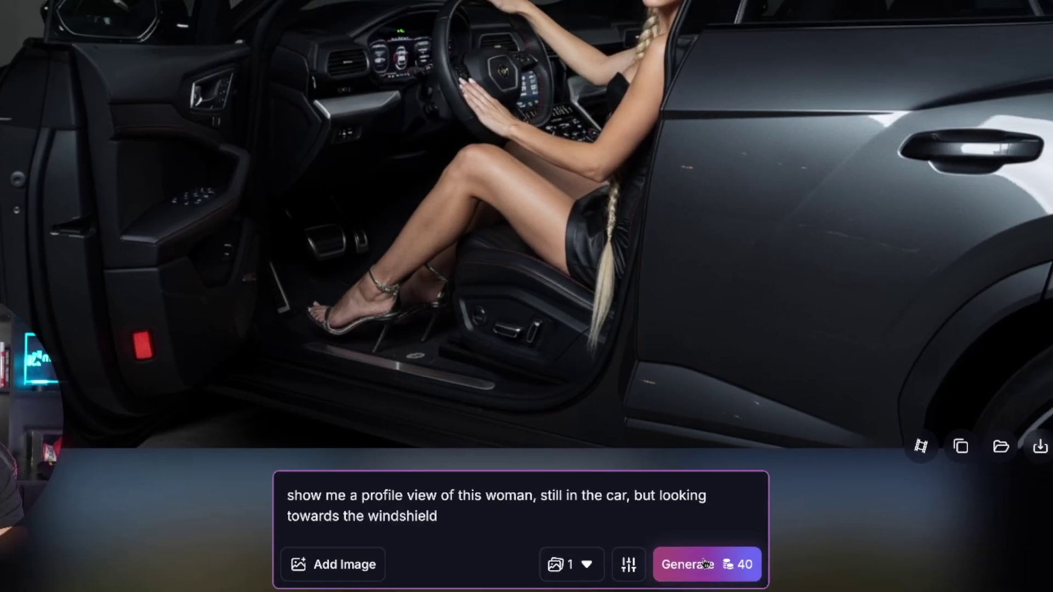
click(734, 559)
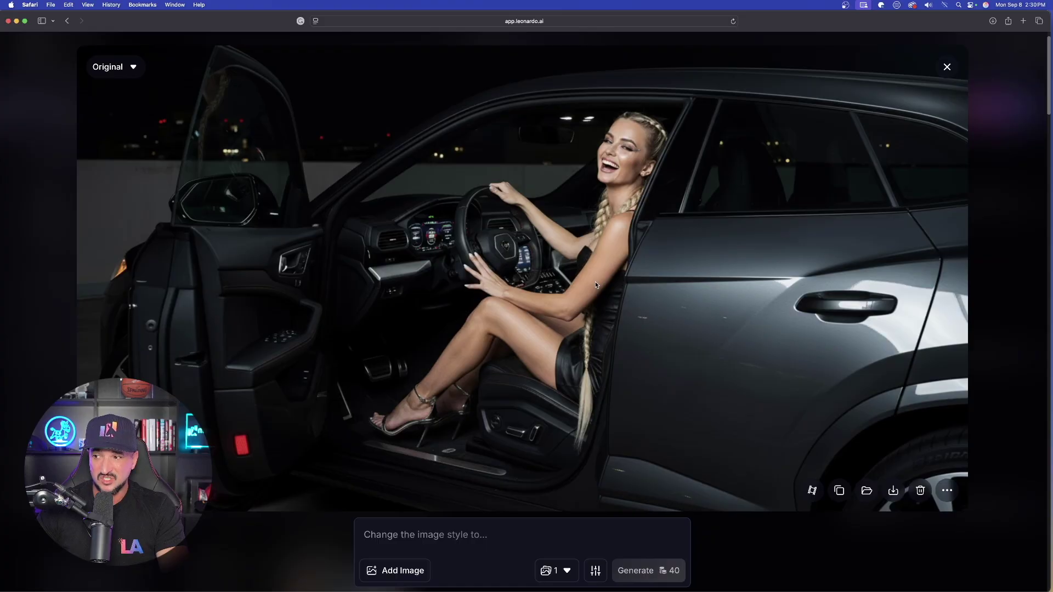
Leave the full-size laughing woman image and open the profile view result
click(53, 132)
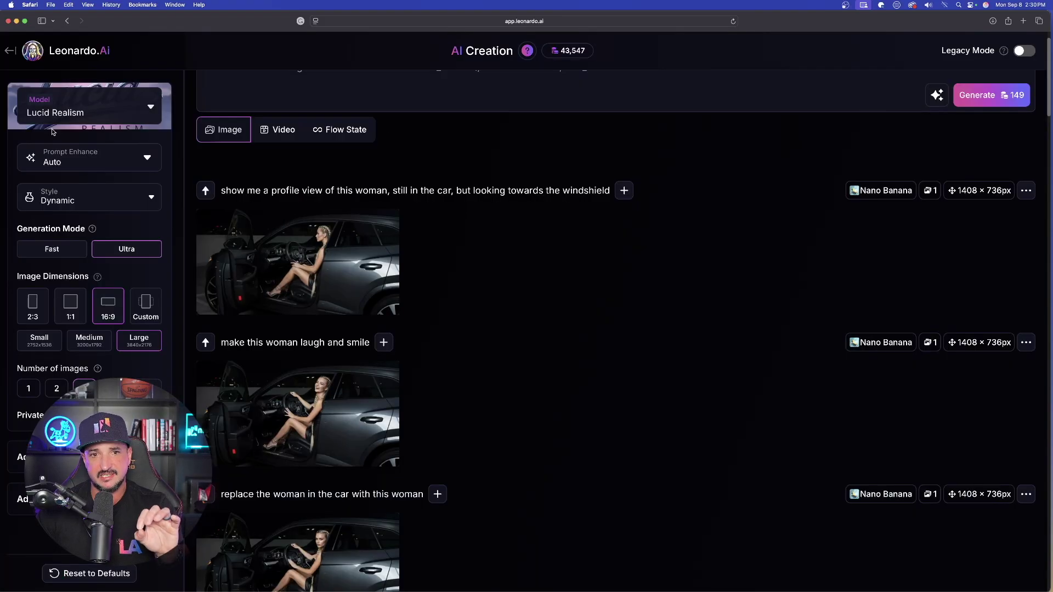
click(259, 294)
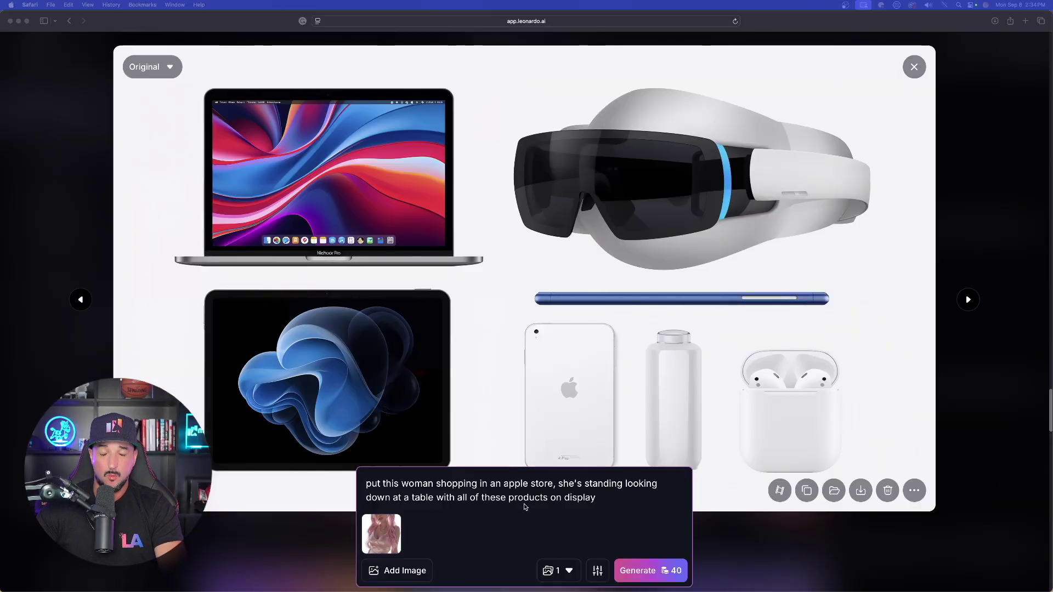
Generate two Apple store edits with the pink-haired woman: one looking down at the displayed products, one with a MacBook, earphones on a stand, iPad and iPhone
click(643, 572)
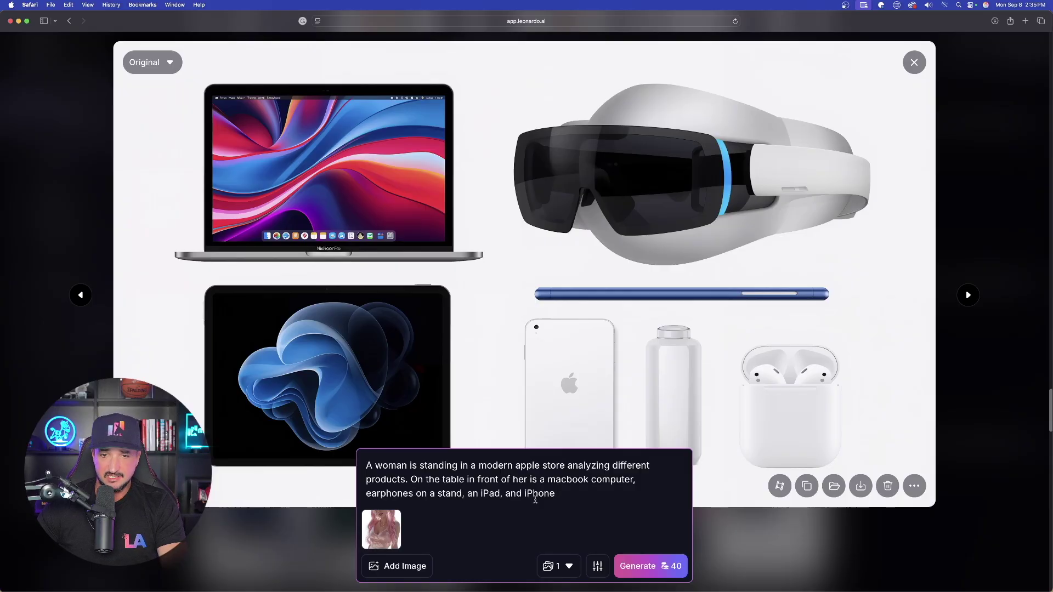
key(Return)
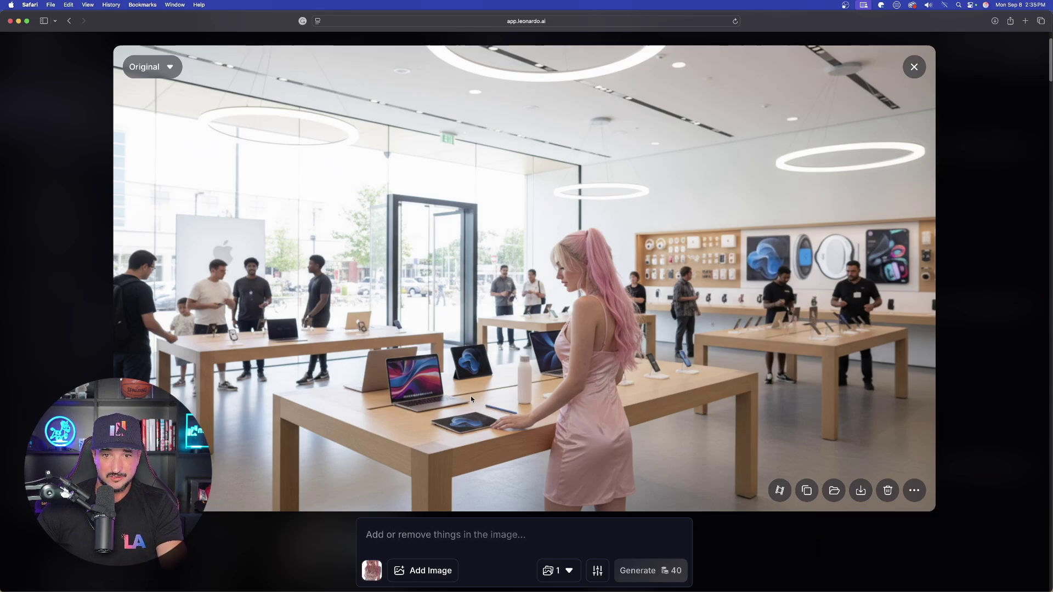
Open the MacBook store result and generate a nighttime edit with heavy snowfall seen out the window and the store lightly illuminated with neon LED glowing lights
click(913, 67)
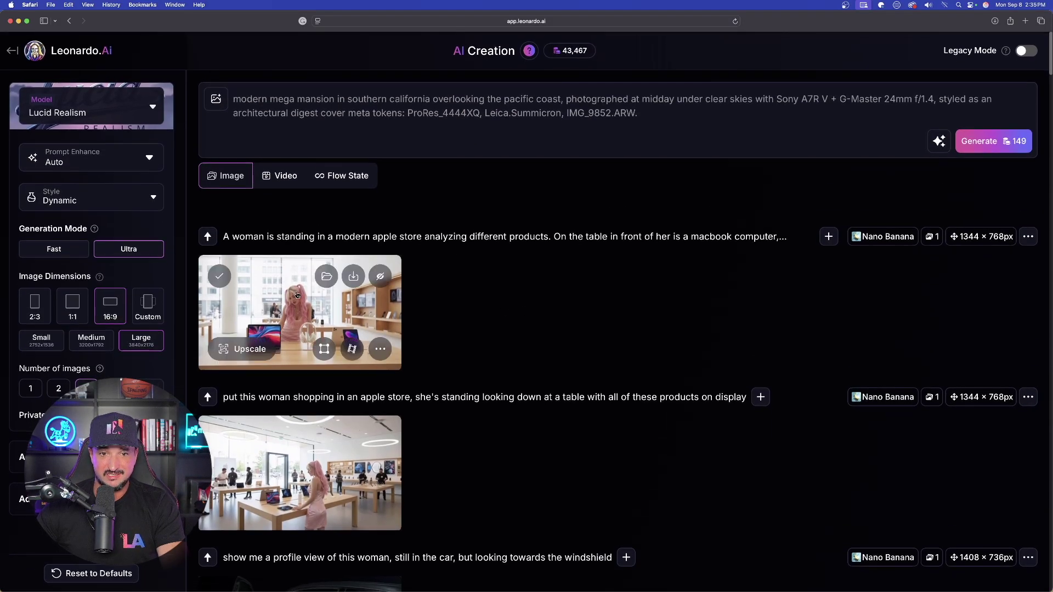
click(297, 295)
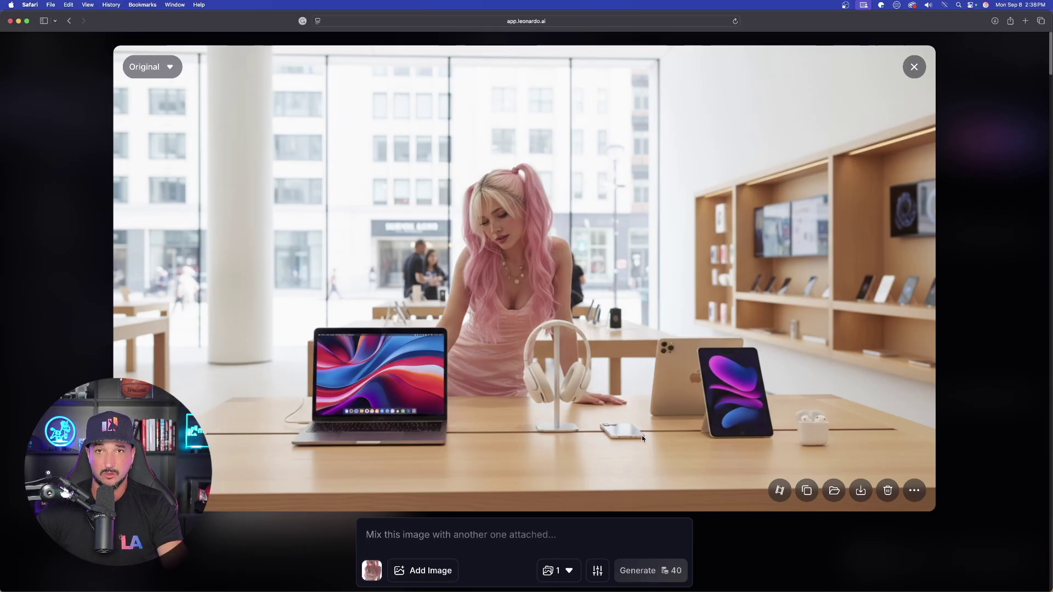
click(445, 540)
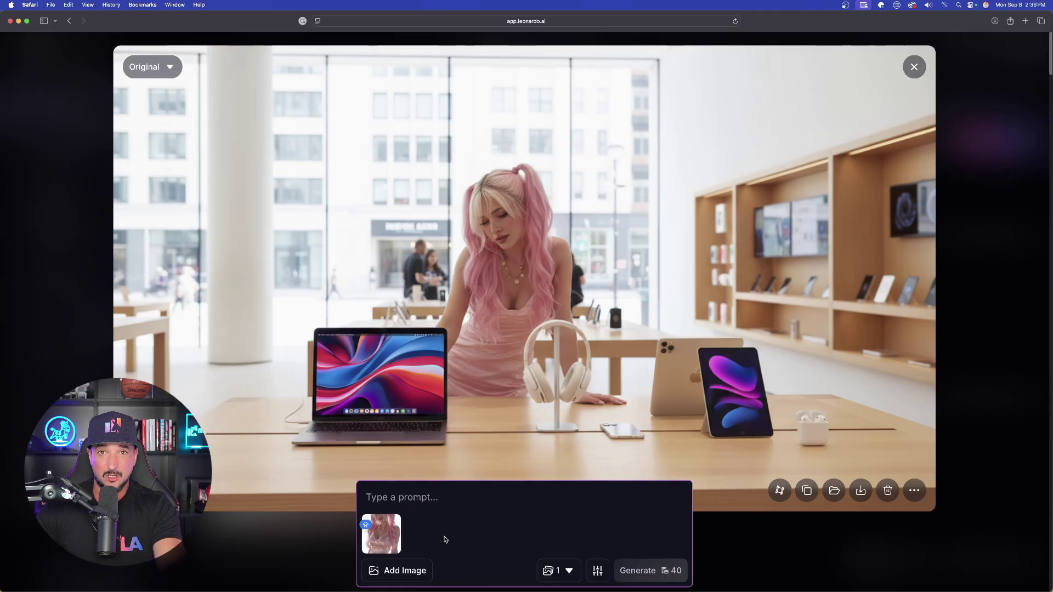
text(change seen to nighttime, heavy snowfall can be scene out the window, the store is lightly illuminated with neon LED glowing lights)
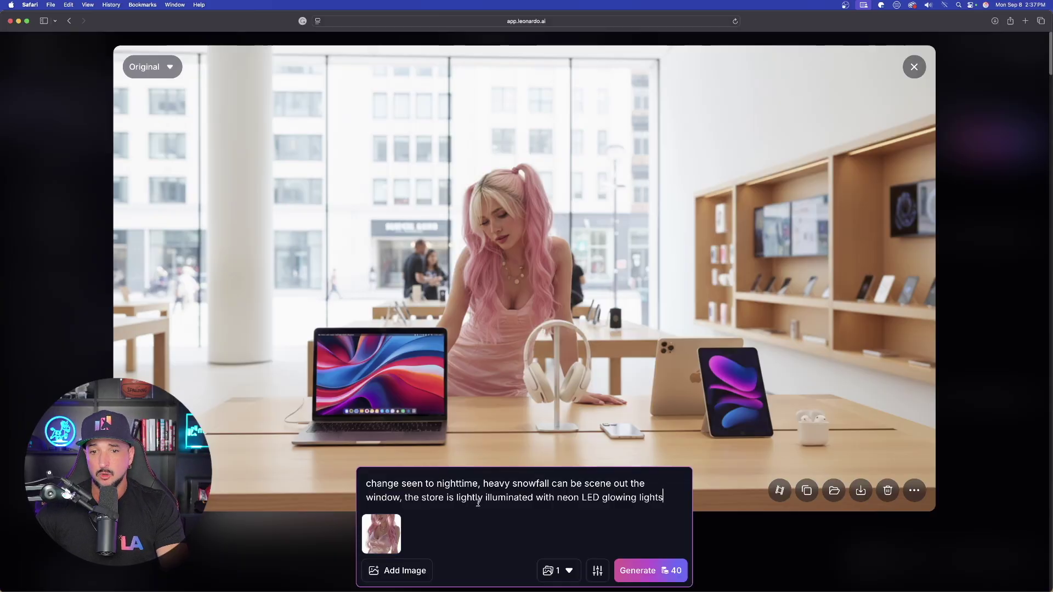
click(655, 579)
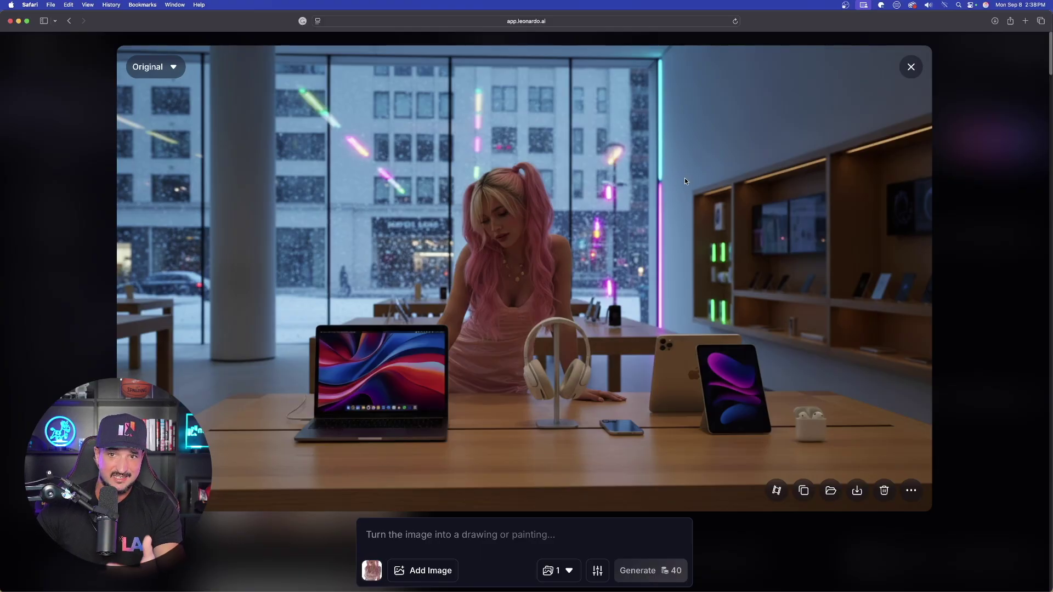
Attach the uploaded portrait of the blonde woman in the black and gold patterned jacket as a reference for editing the snowy store image
click(505, 532)
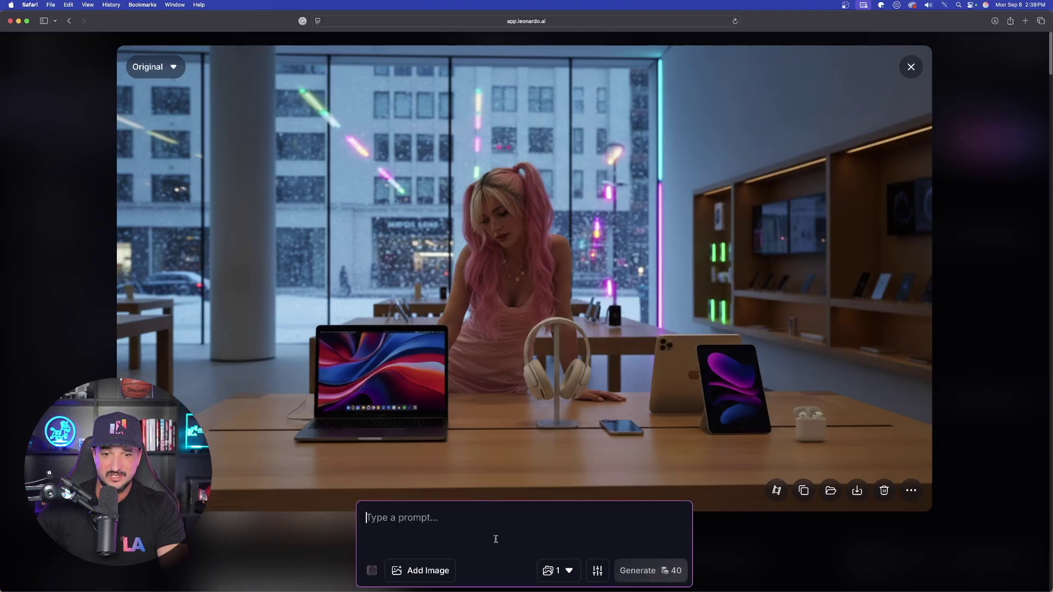
click(404, 570)
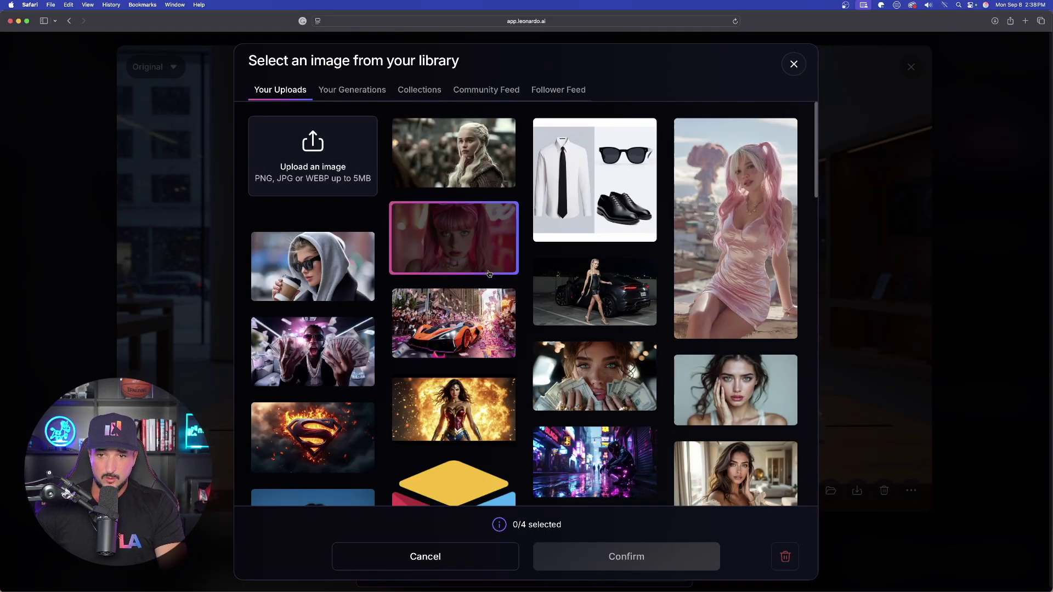
scroll(489, 273, down, 5)
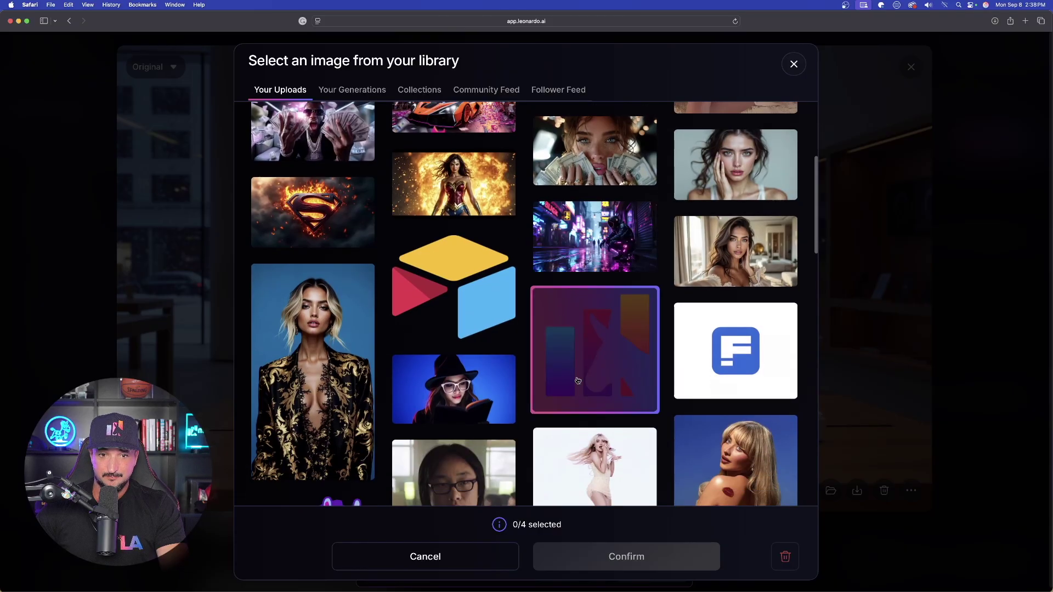
scroll(488, 394, down, 2)
click(308, 253)
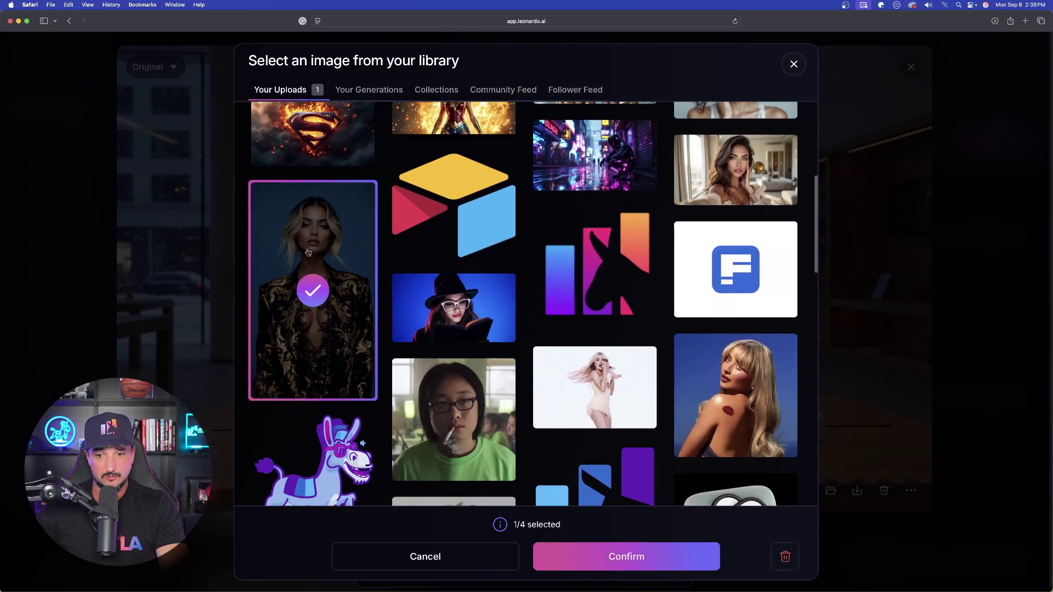
click(631, 555)
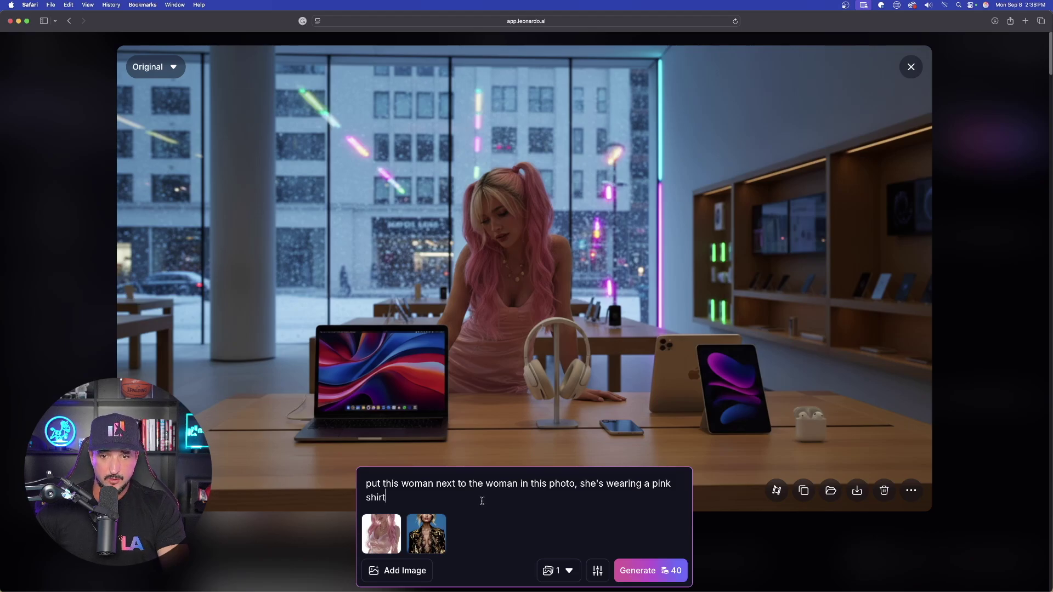
Generate the edit "put this woman next to the woman in this photo, she's wearing a pink shirt" and open its result full size
click(663, 572)
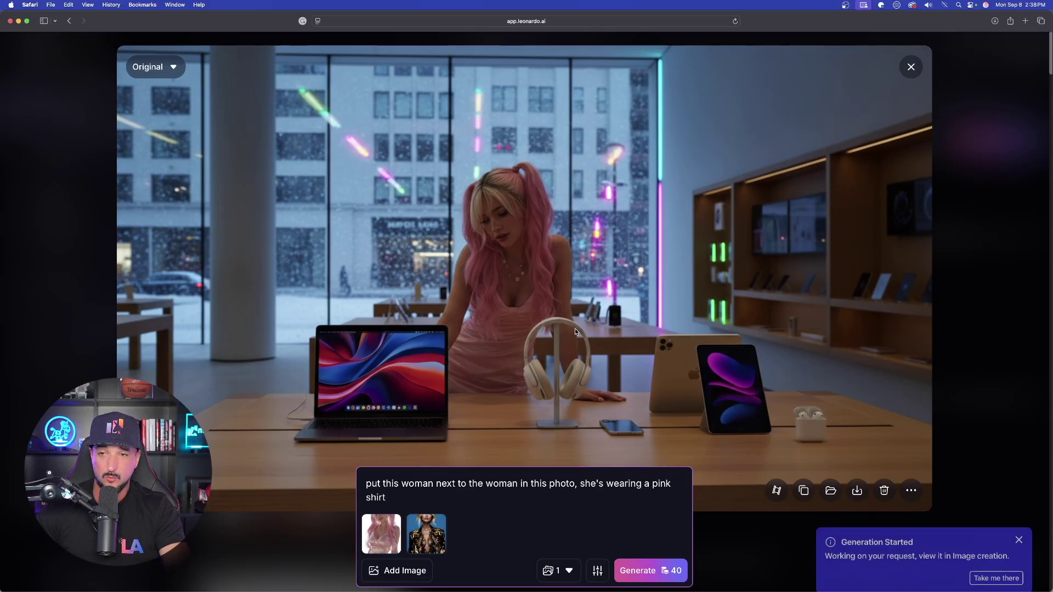
click(910, 68)
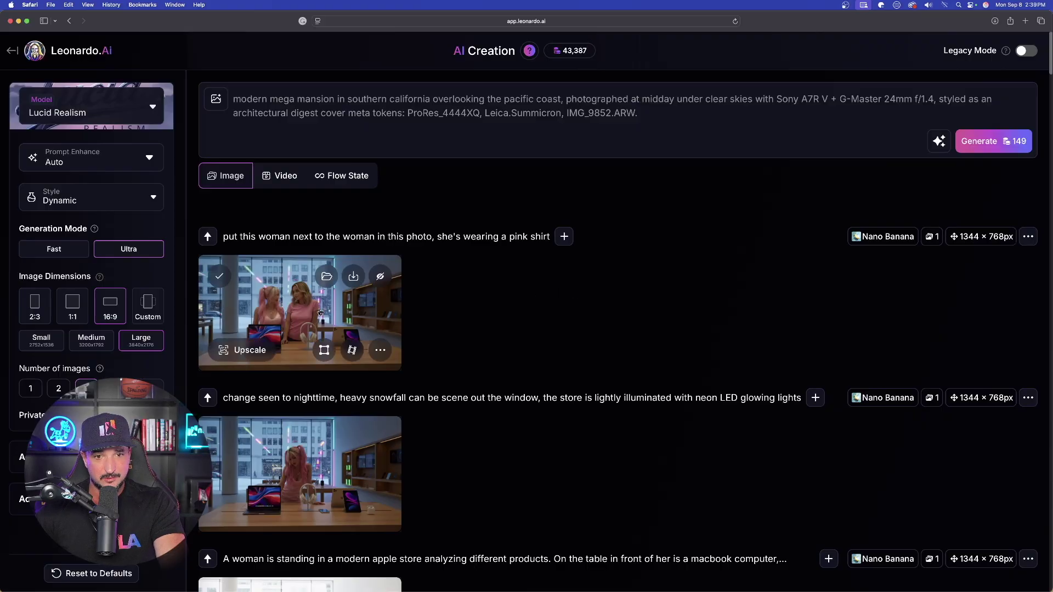
click(320, 312)
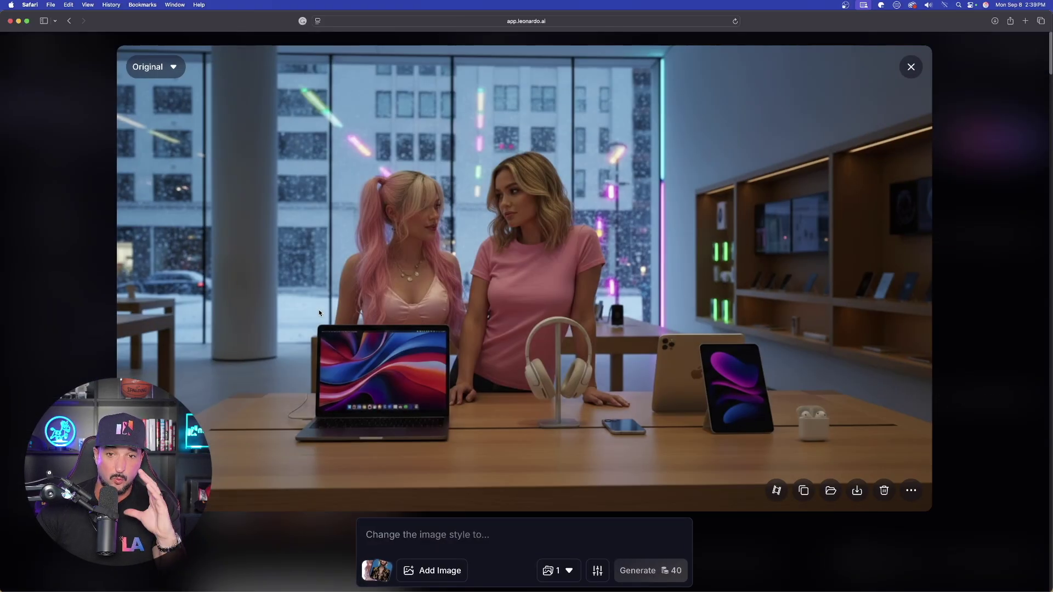